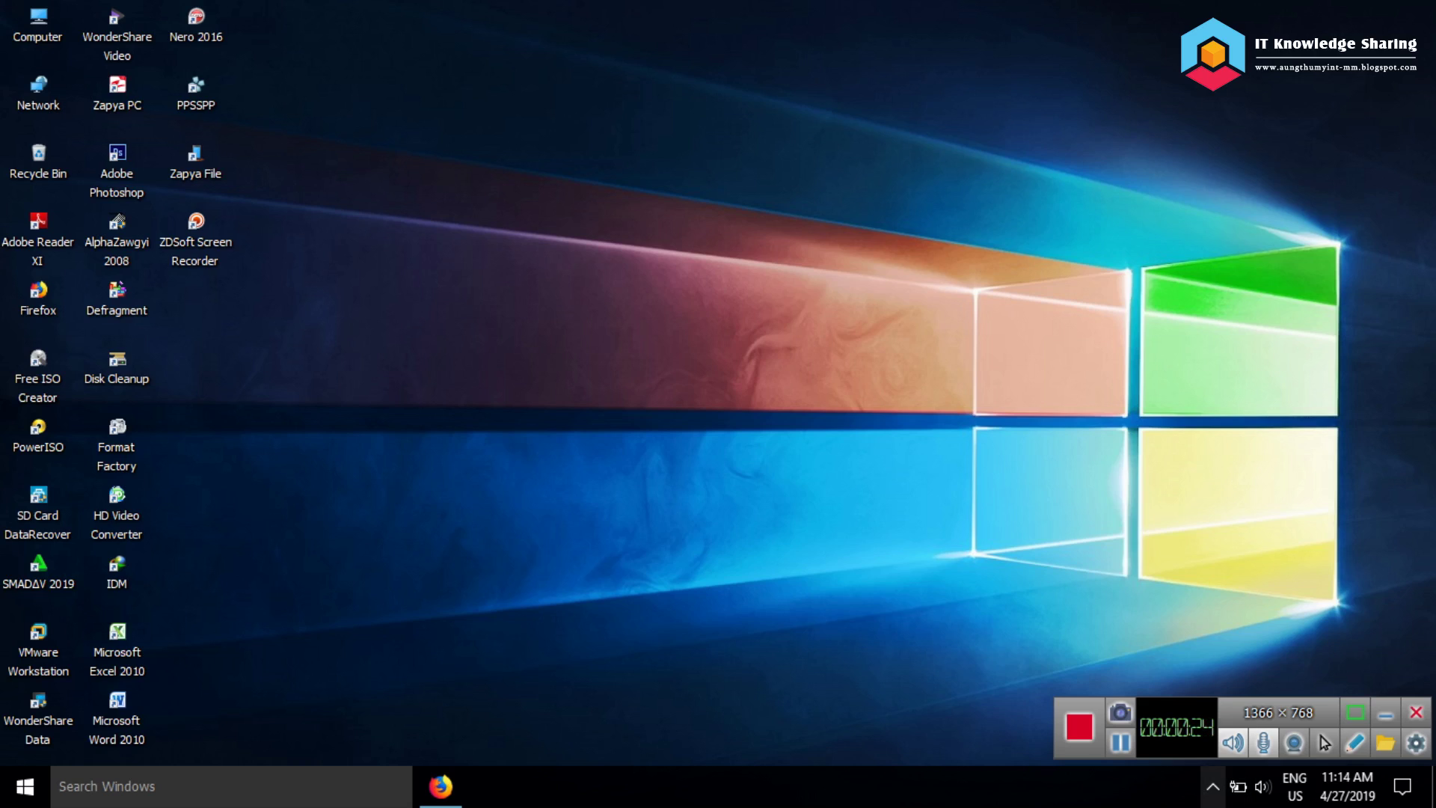
Show the hidden notification-area icons, then close the flyout
left_click(1212, 785)
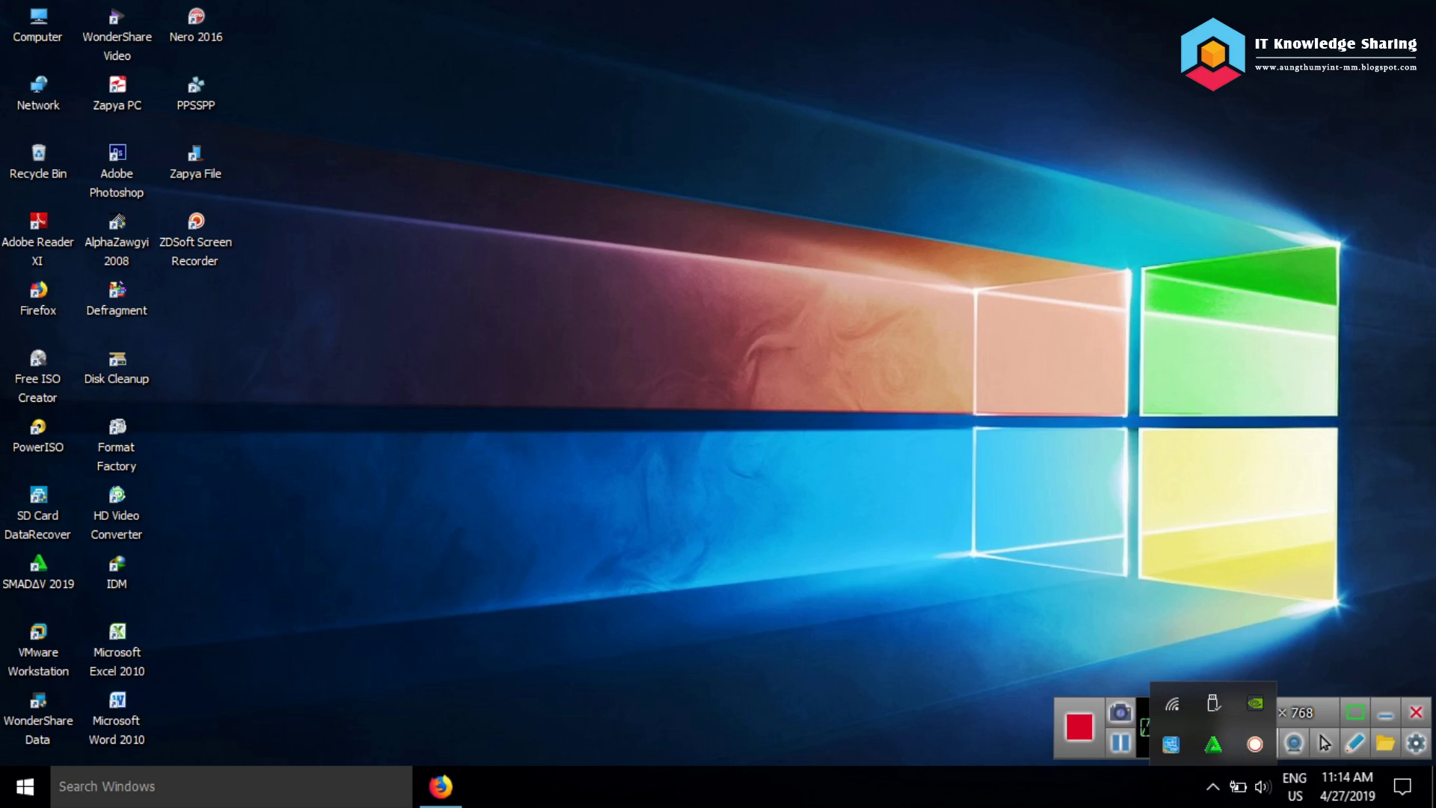
key("Escape")
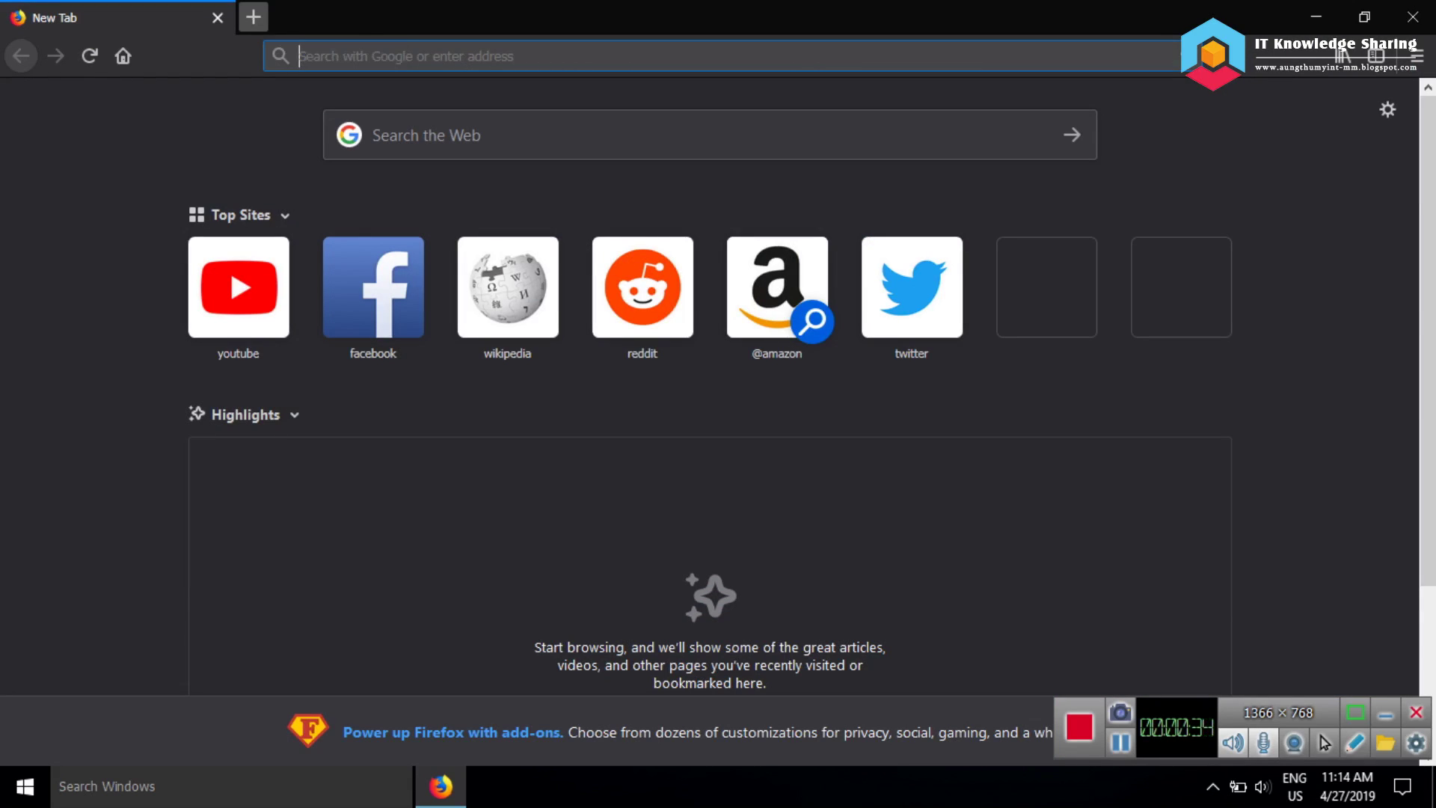
type("w")
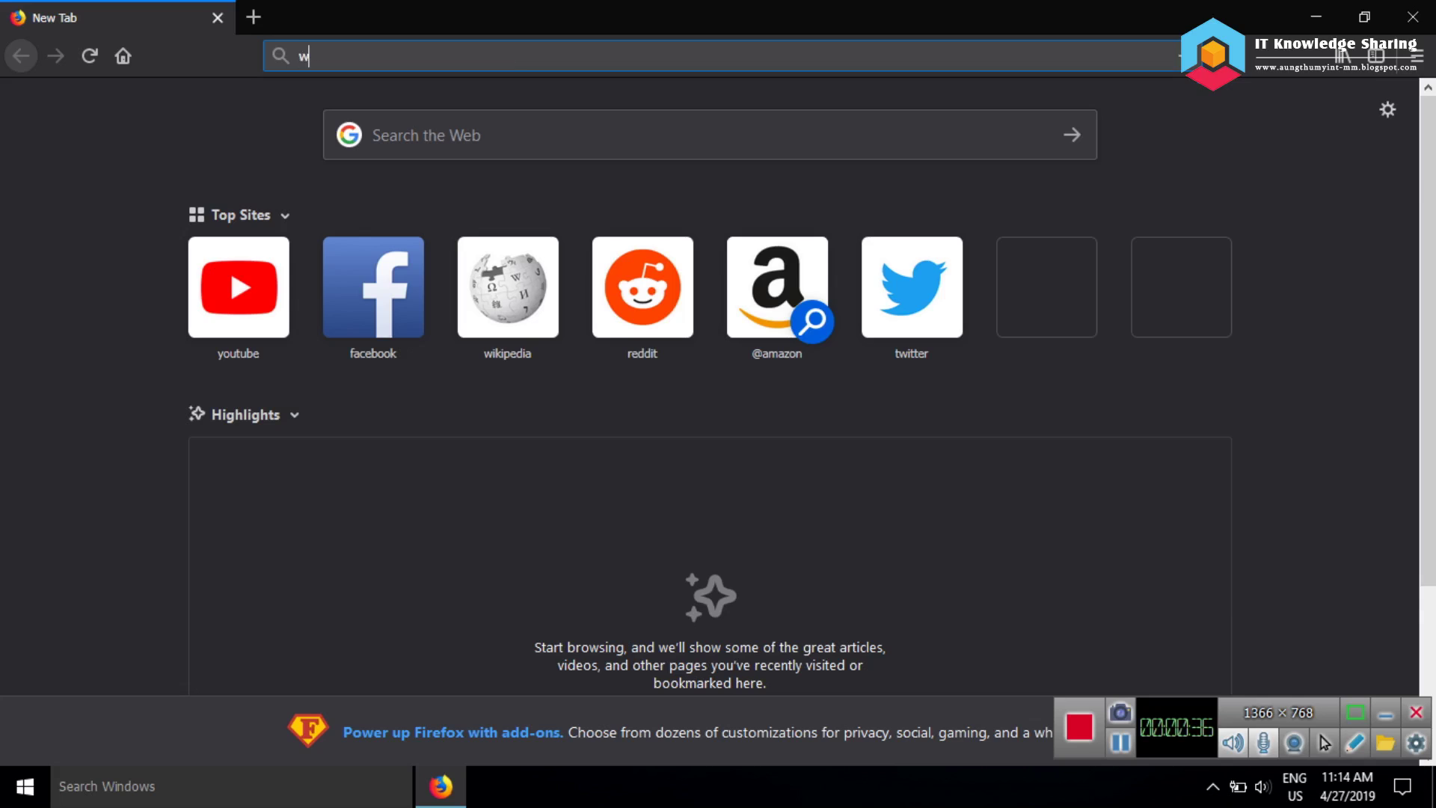
type("ww.blo")
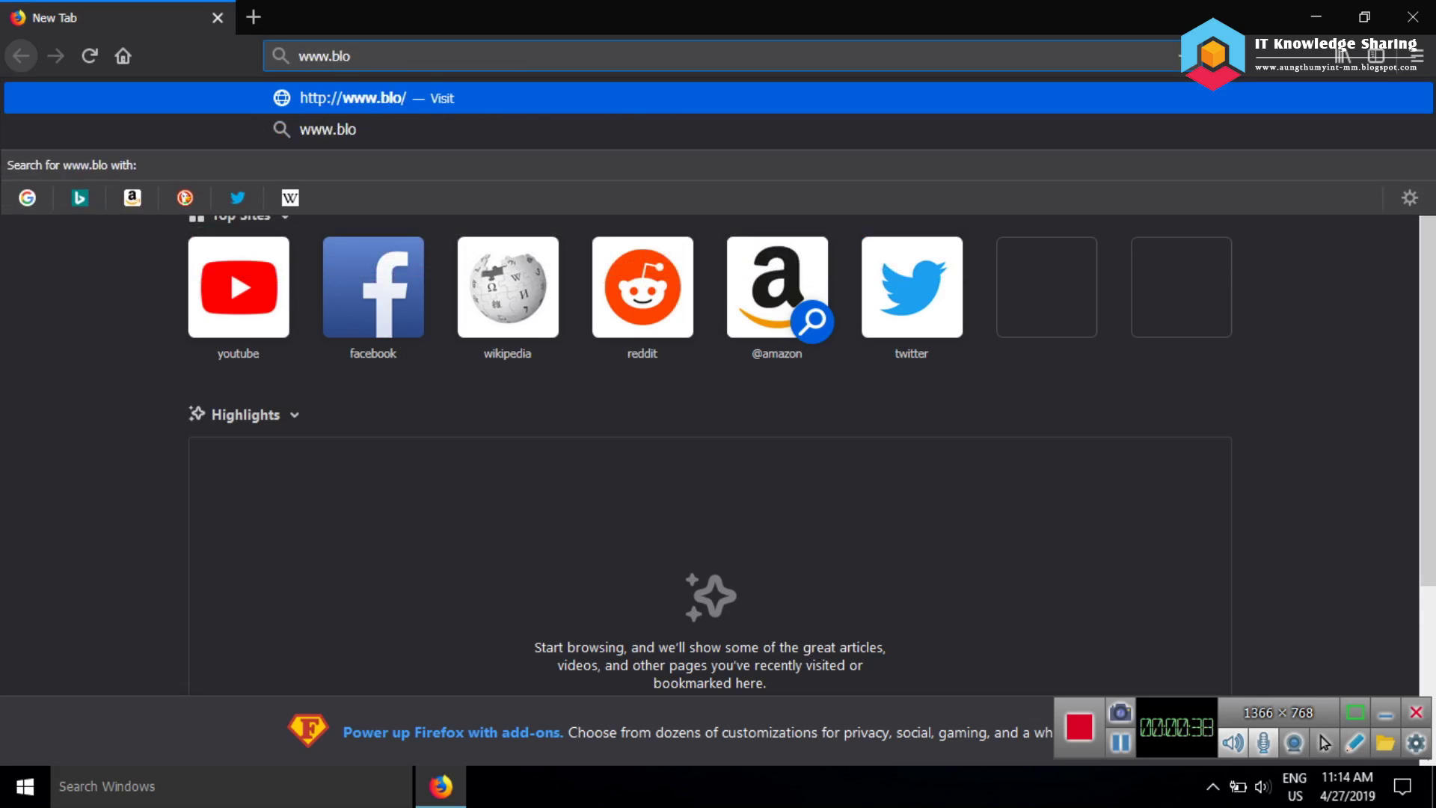
type("gspot.com")
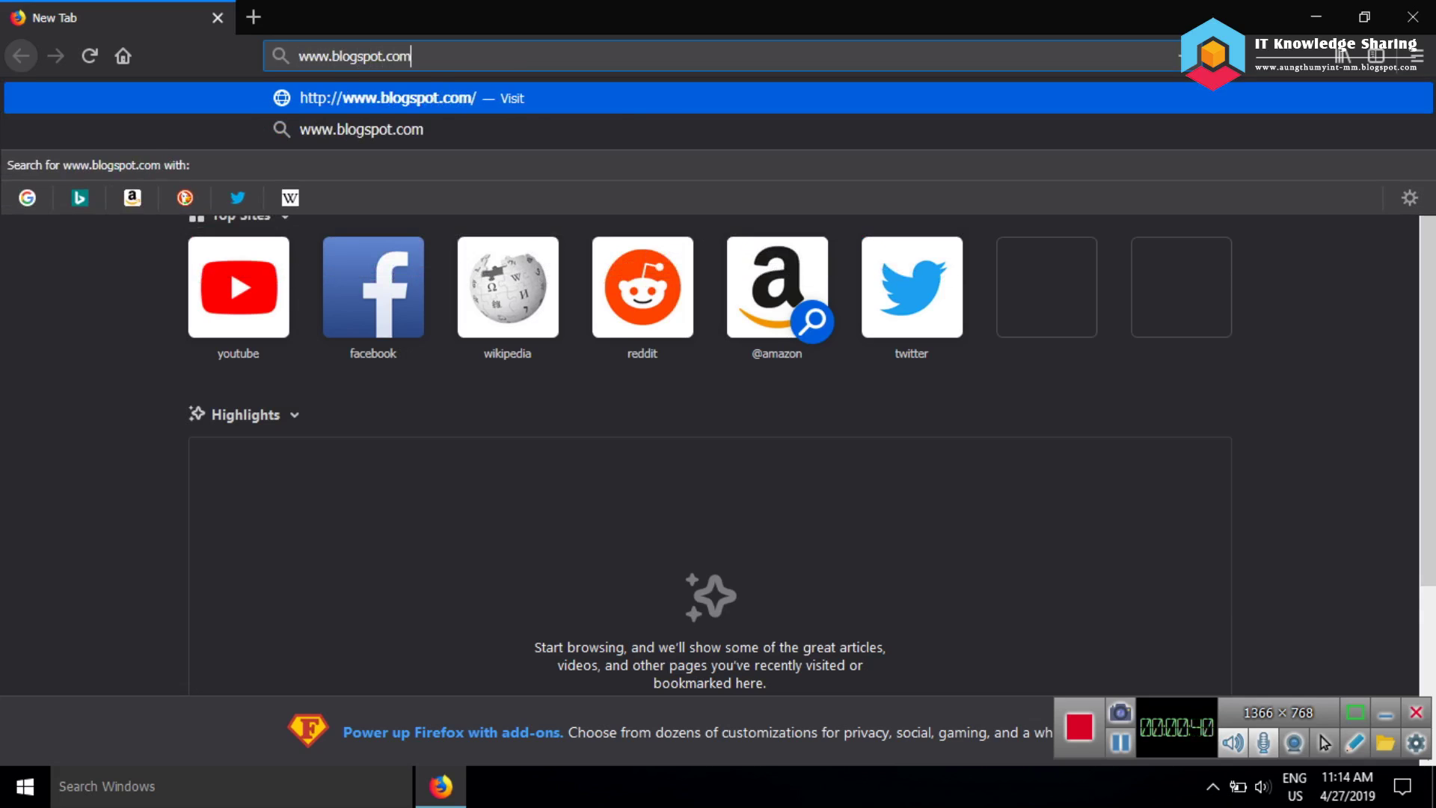
key("Return")
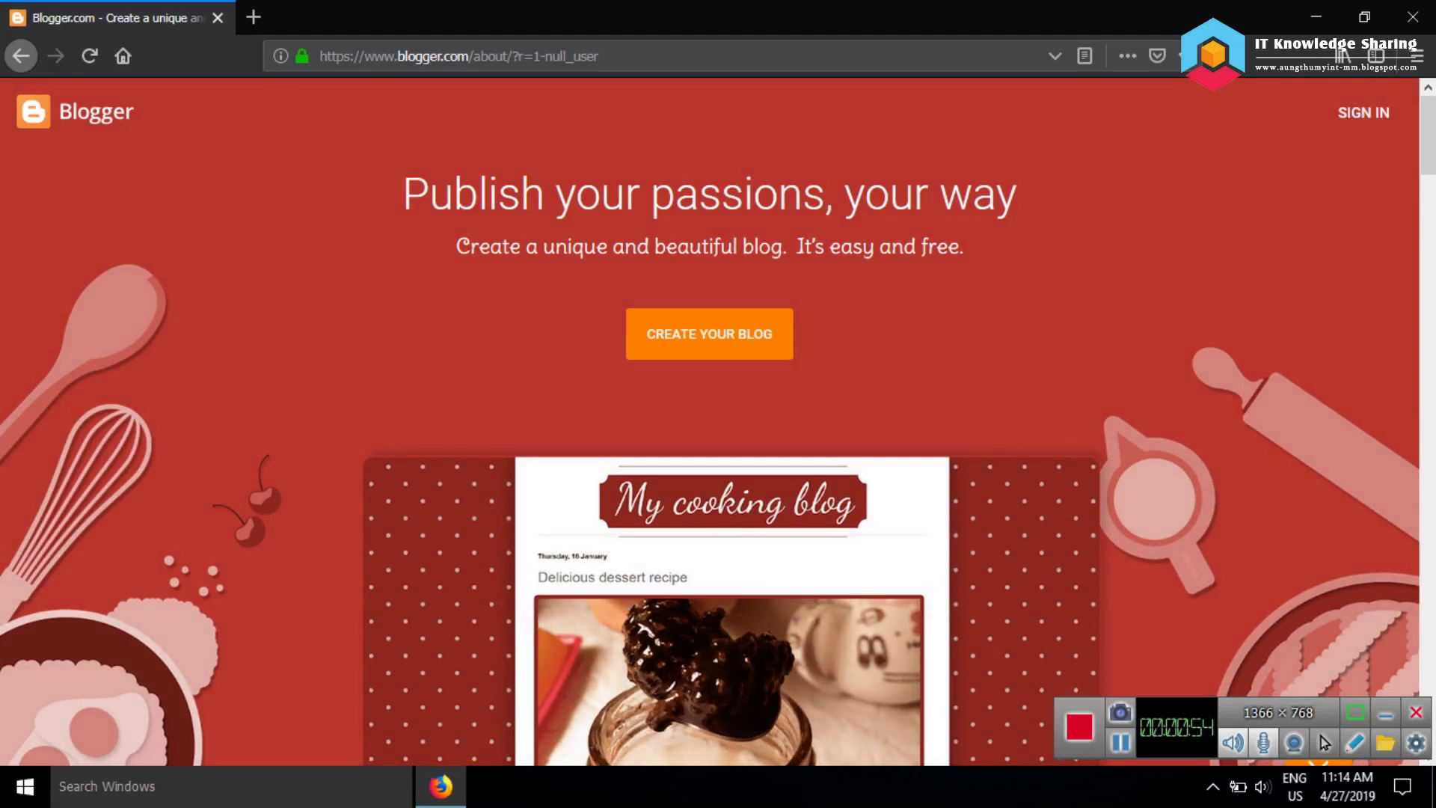
key("ctrl+t")
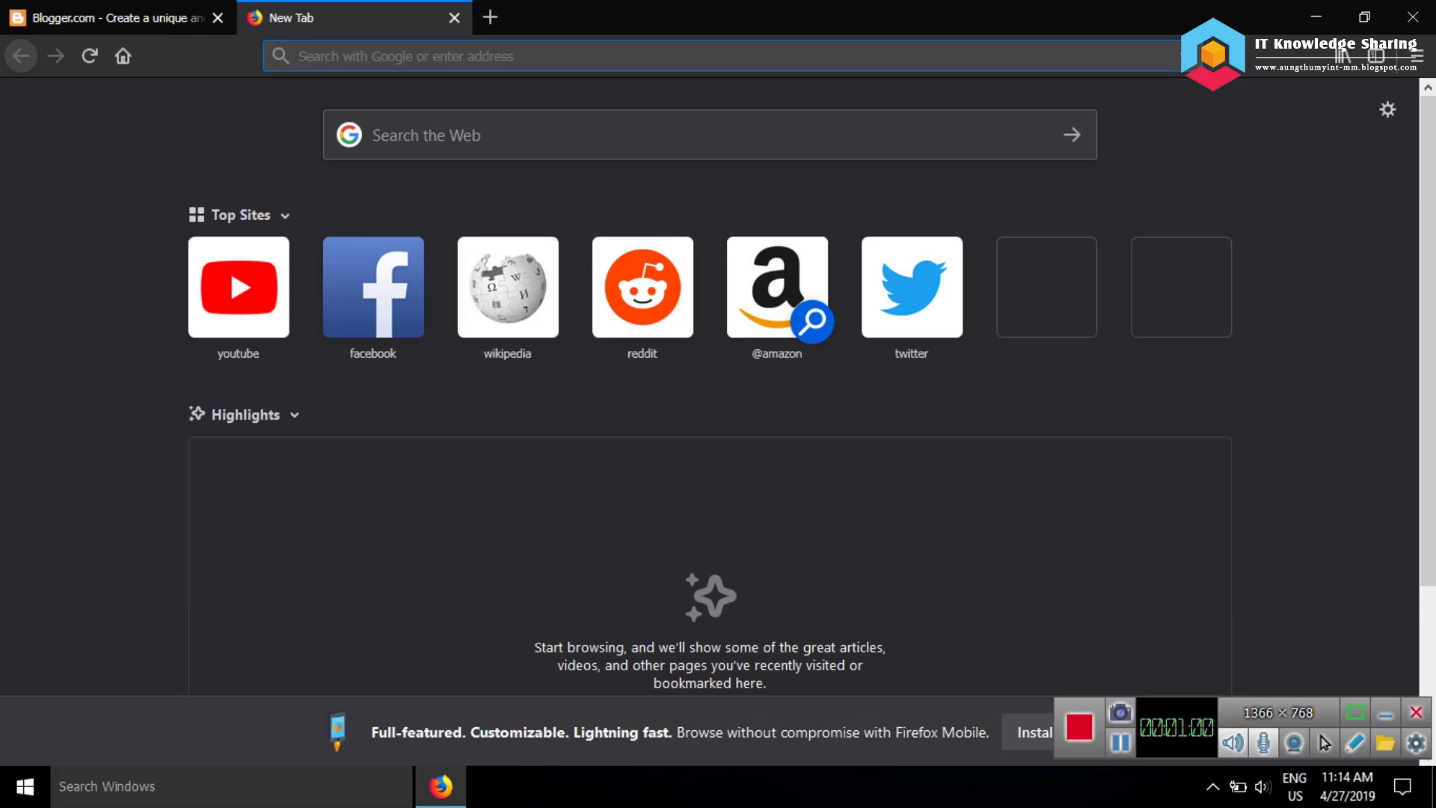
type("www.gmail.com")
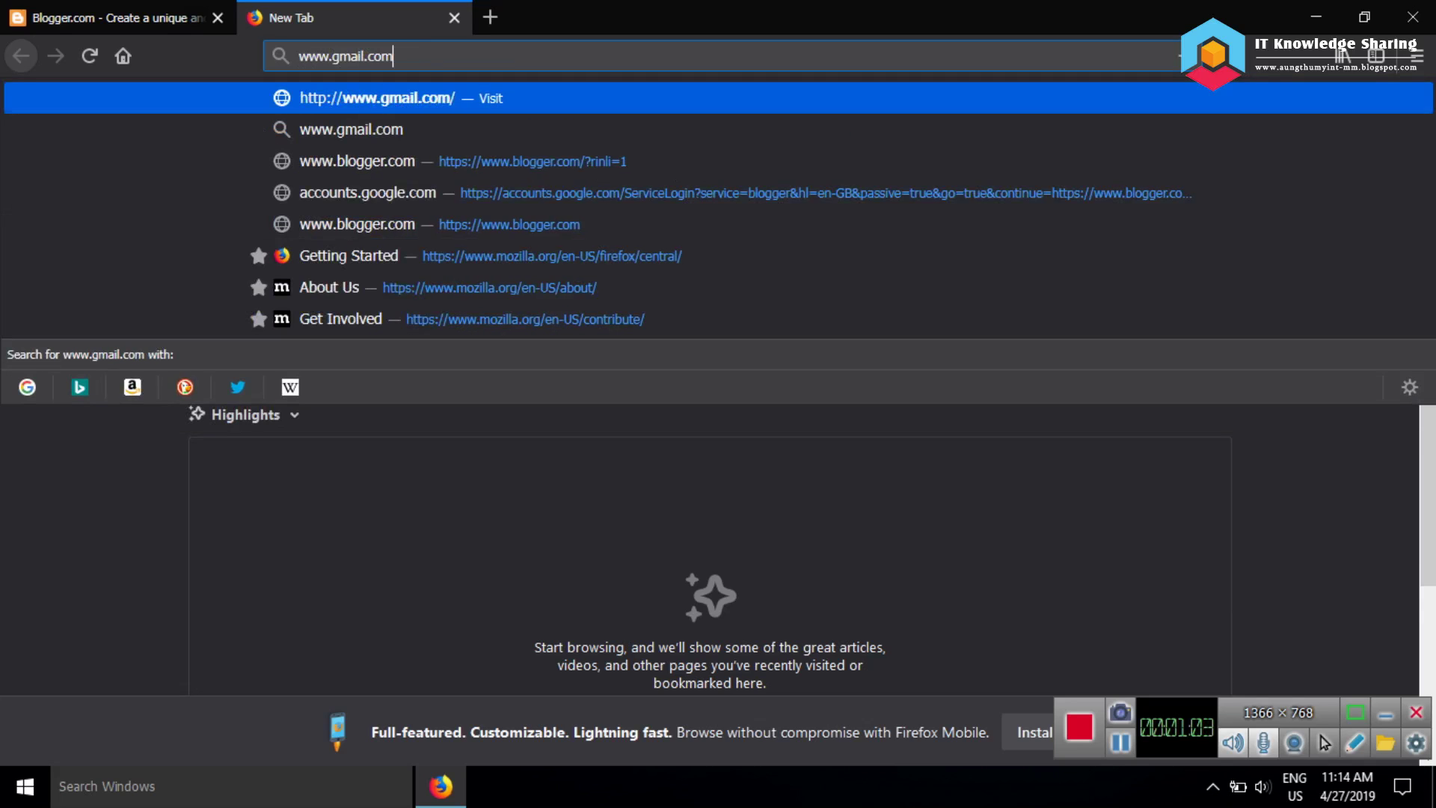
key("Return")
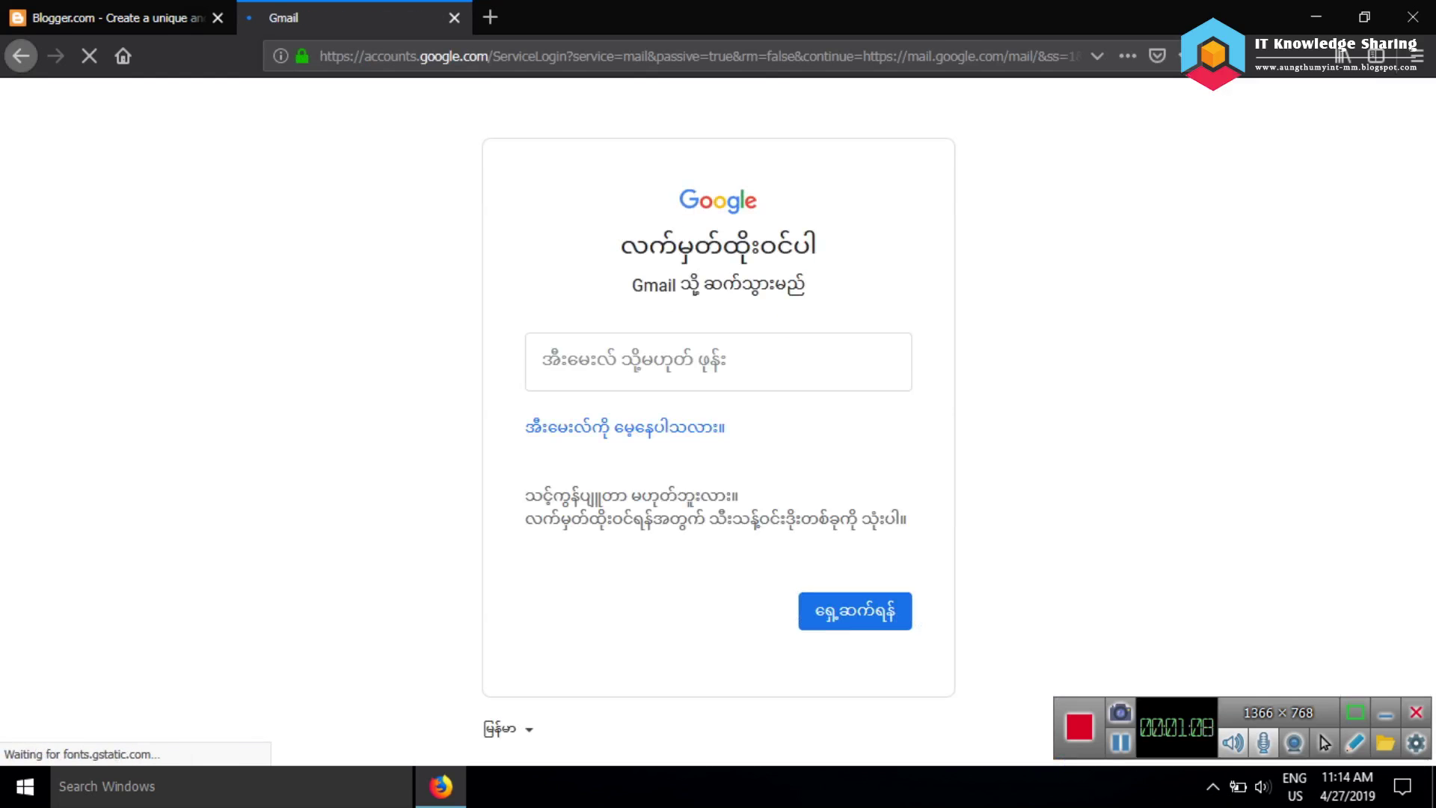
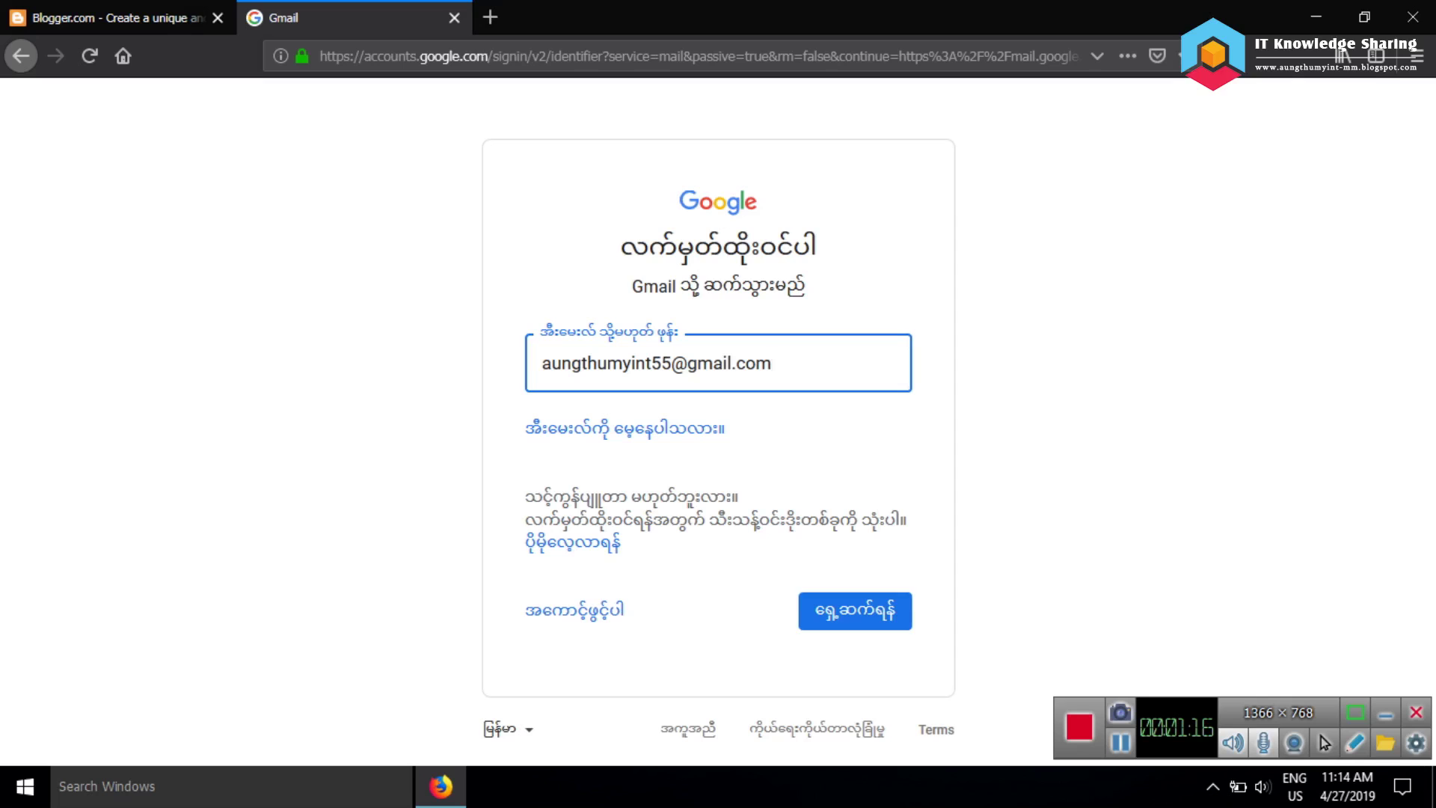
key("Return")
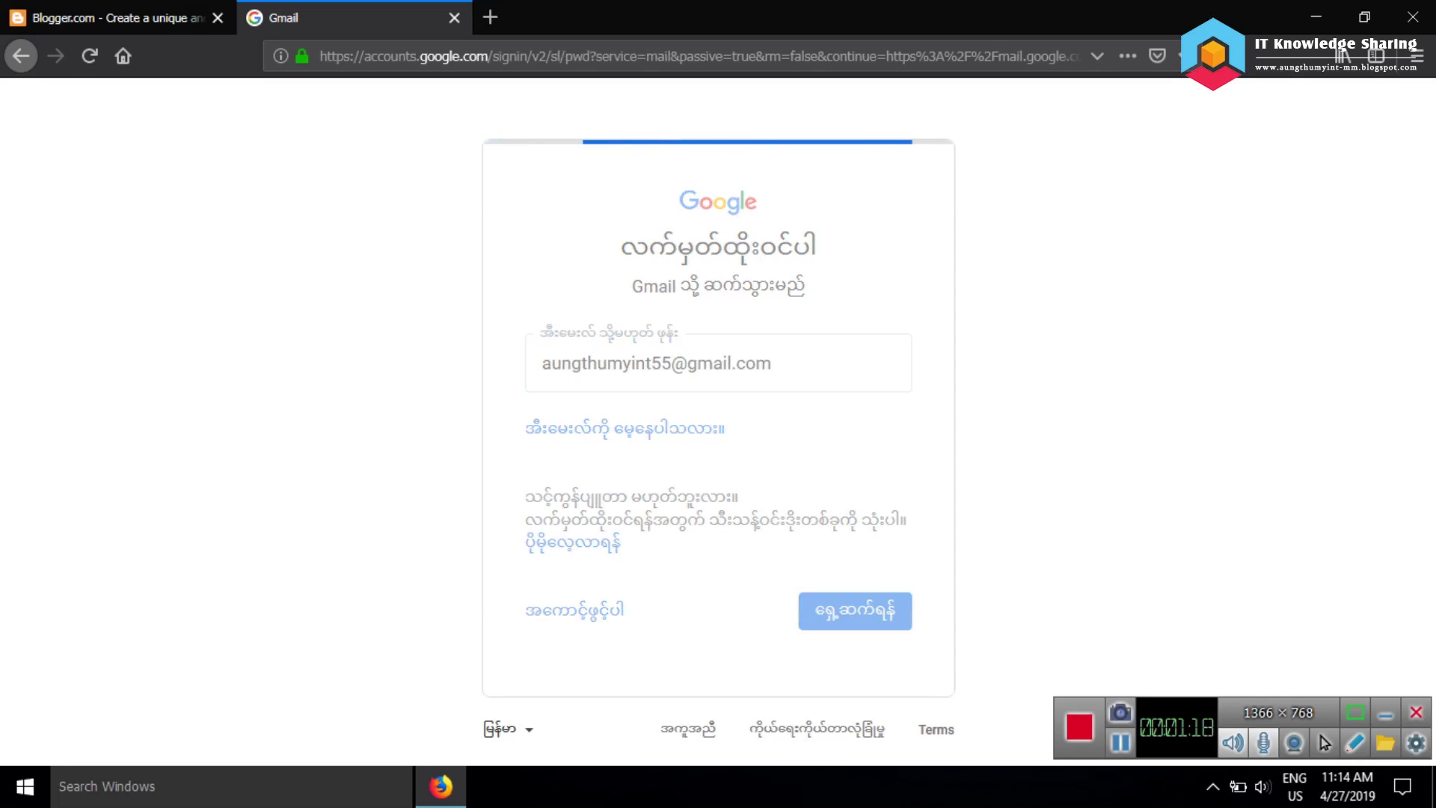
Enter the account password, finish the recovery-info review, and return to the Blogger tab
type("******")
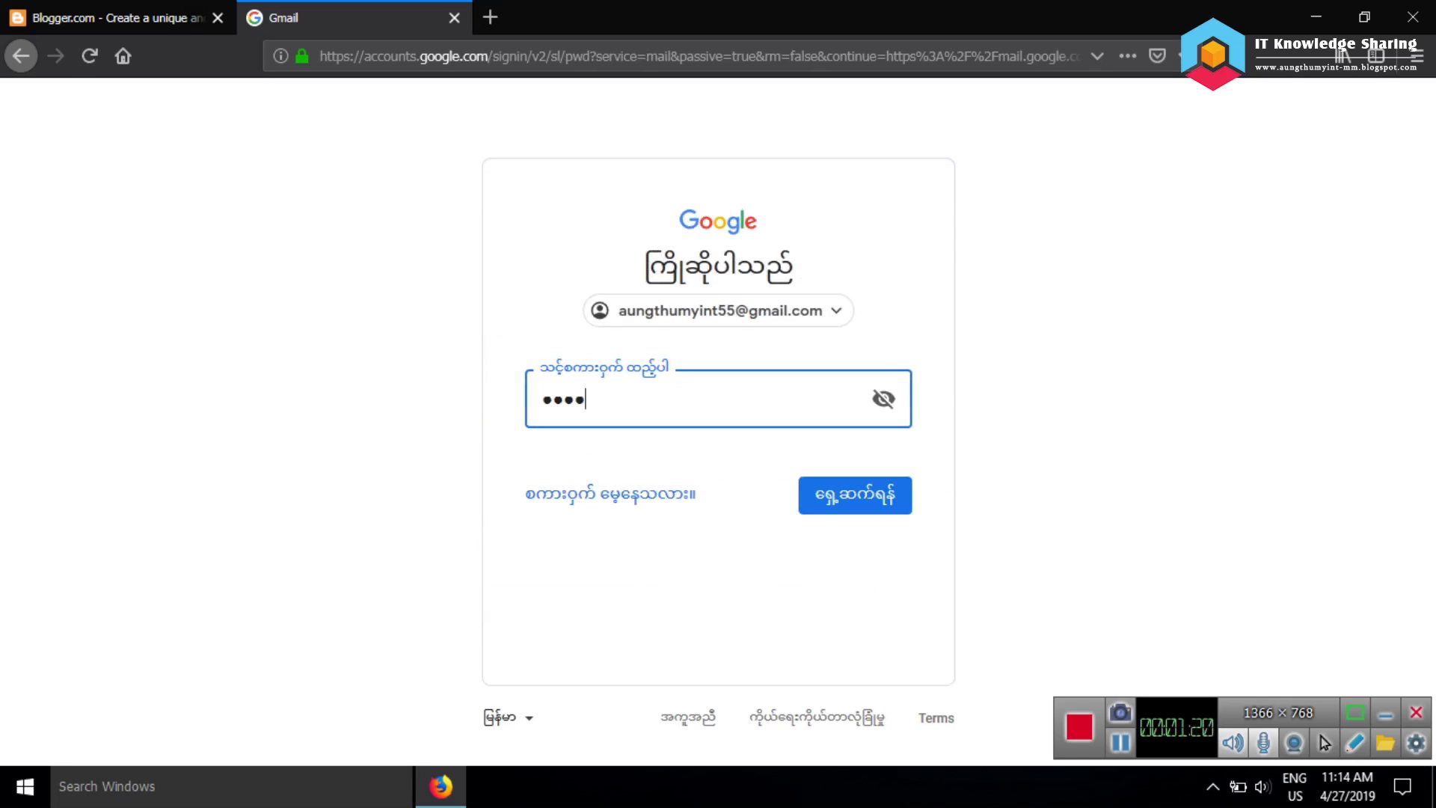
type("********")
key("Return")
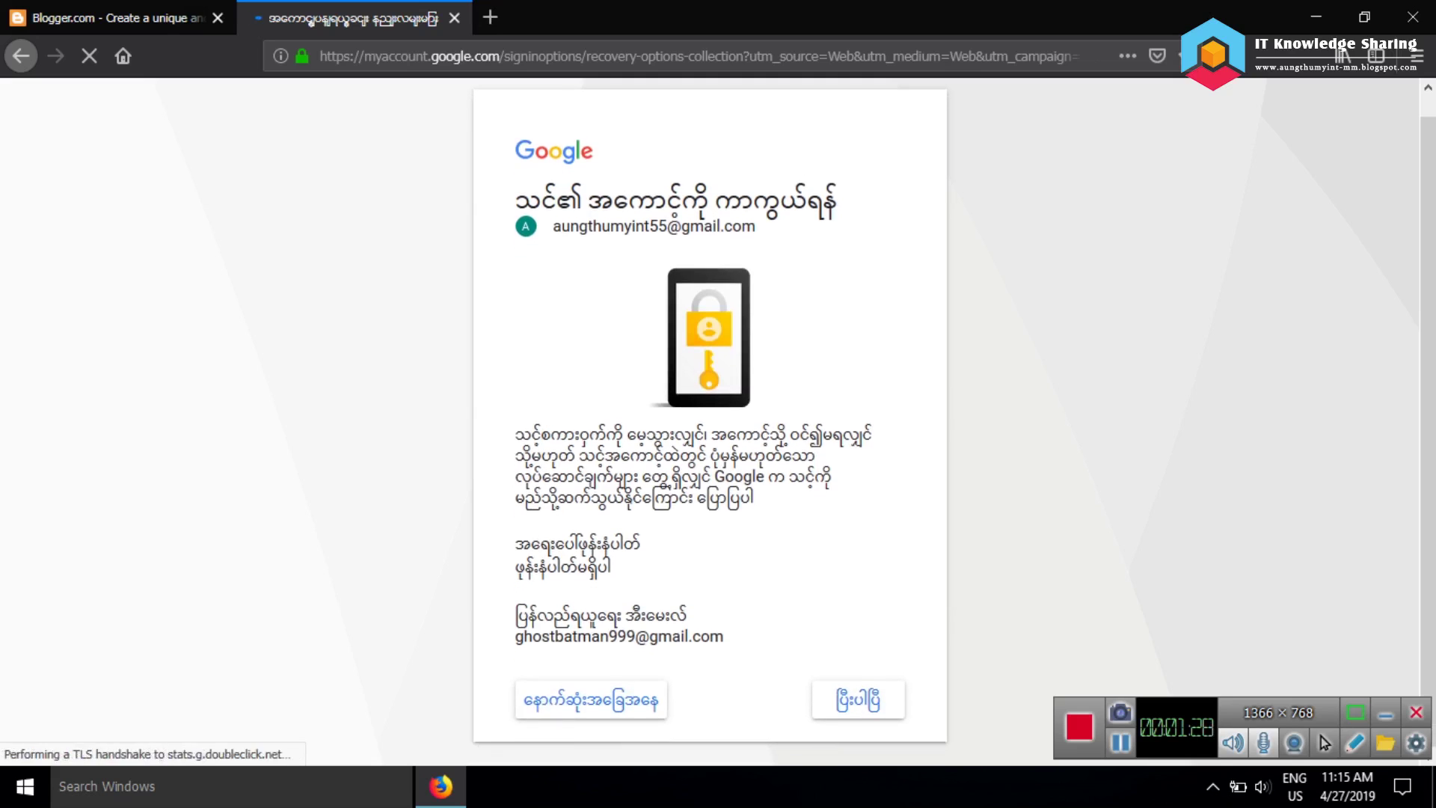
left_click(857, 698)
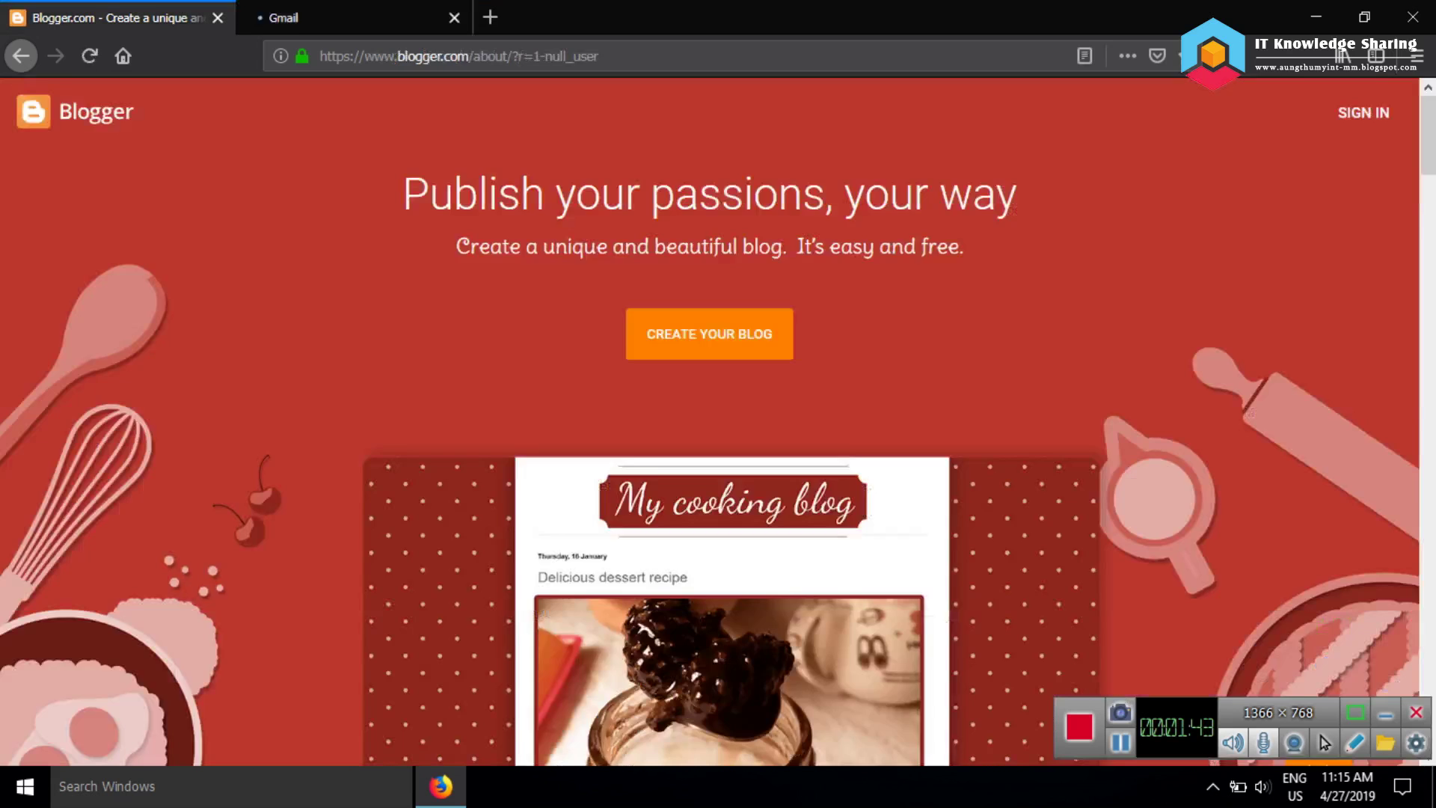
left_click(112, 17)
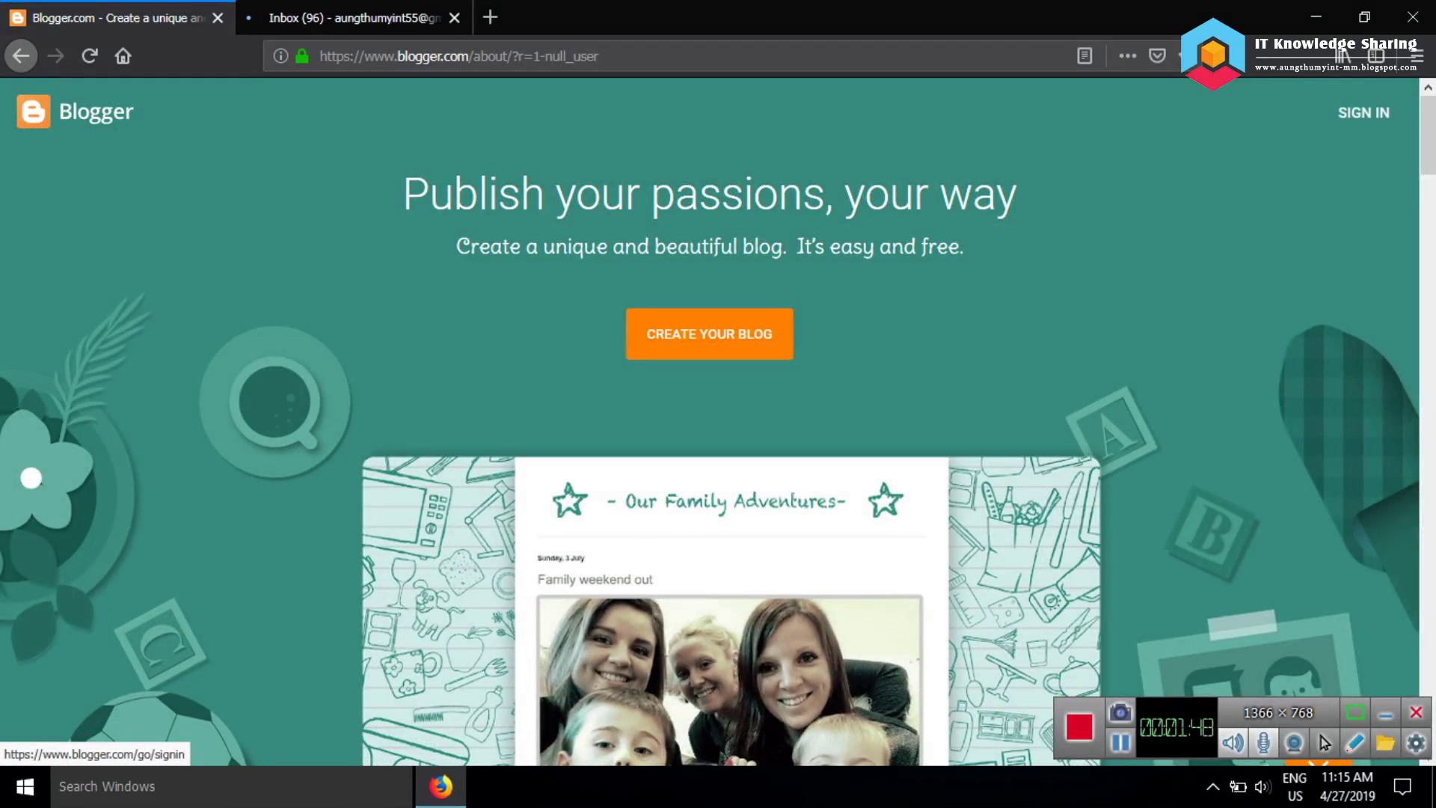
Sign in to Blogger using the existing Google account
scroll(718, 419, "down", 10)
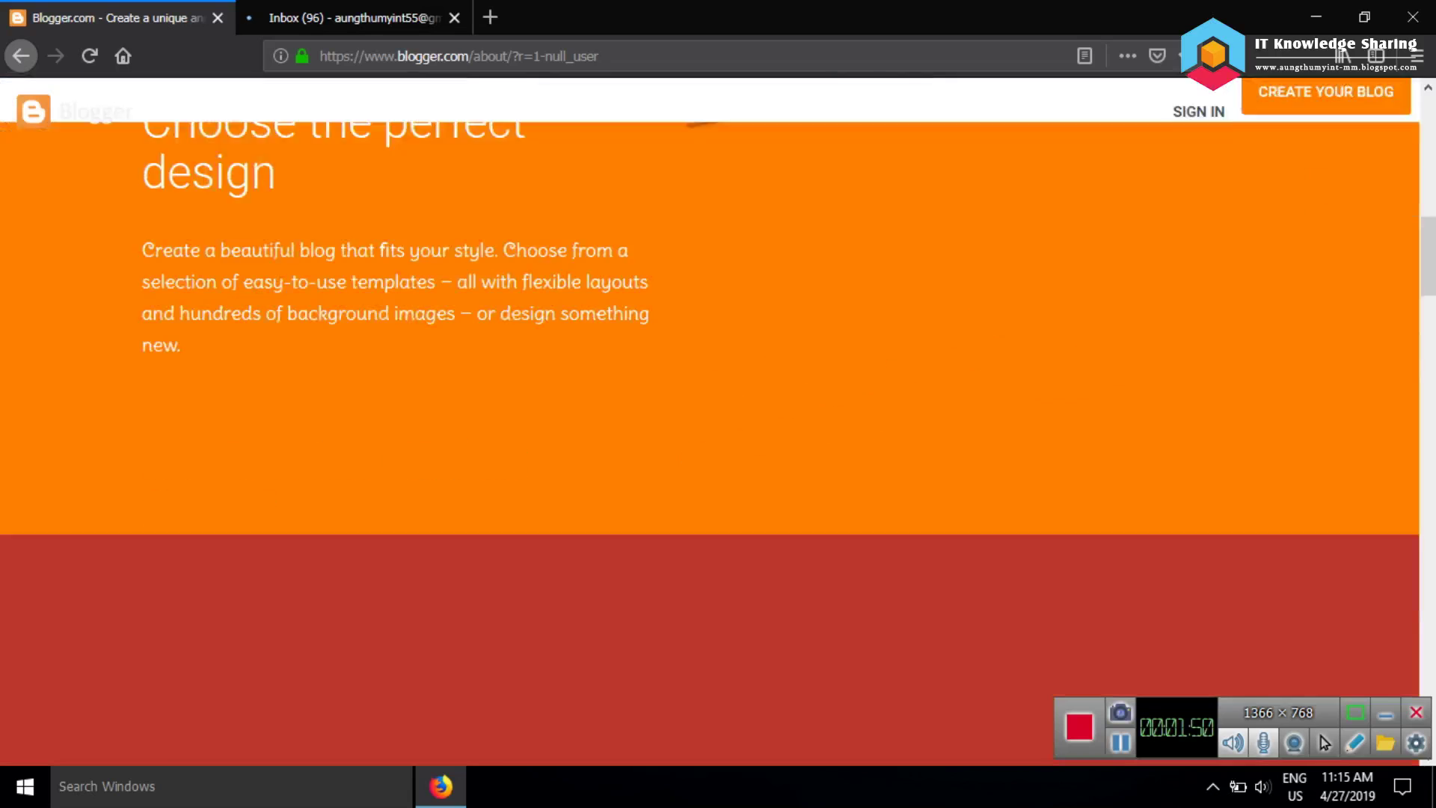
scroll(718, 418, "up", 12)
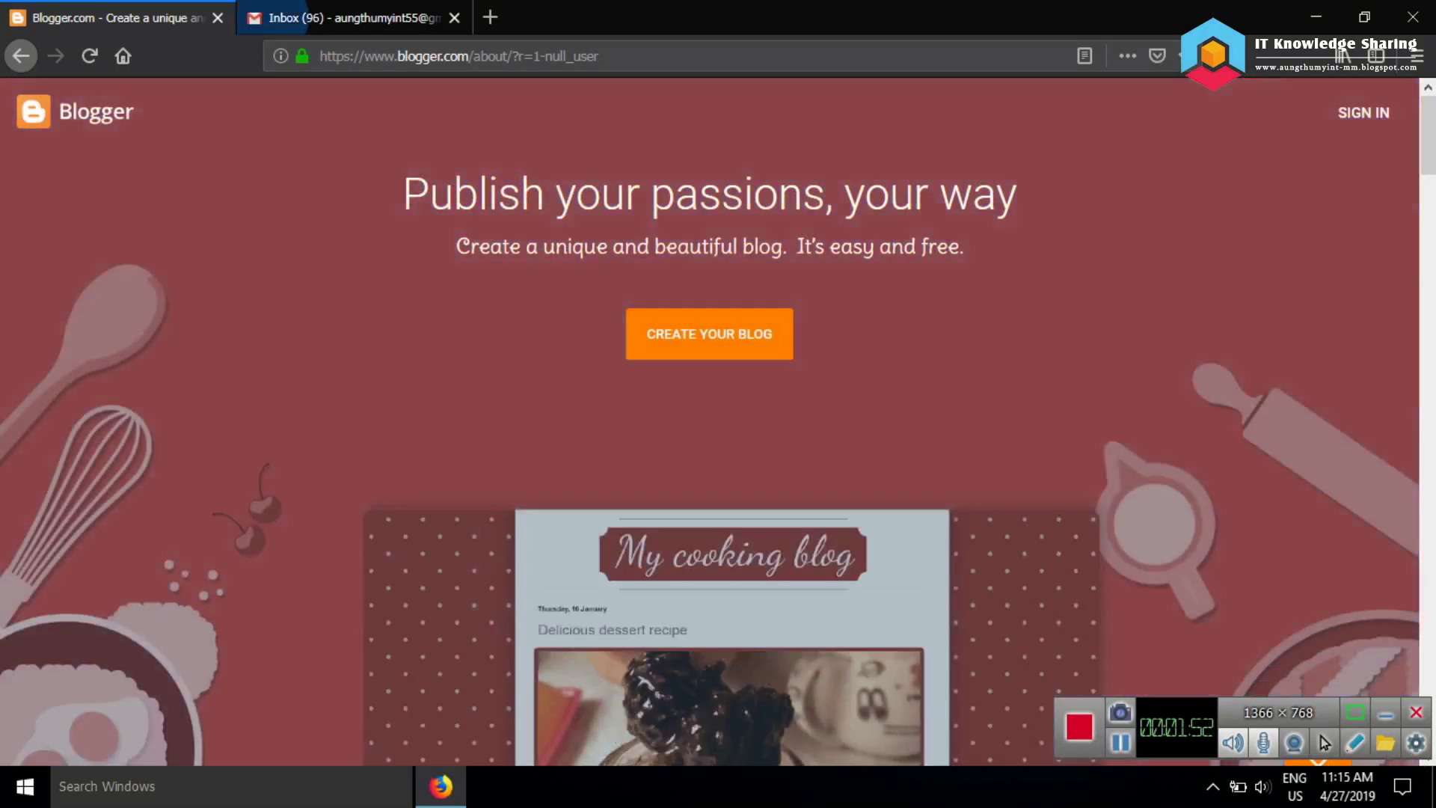
left_click(1363, 112)
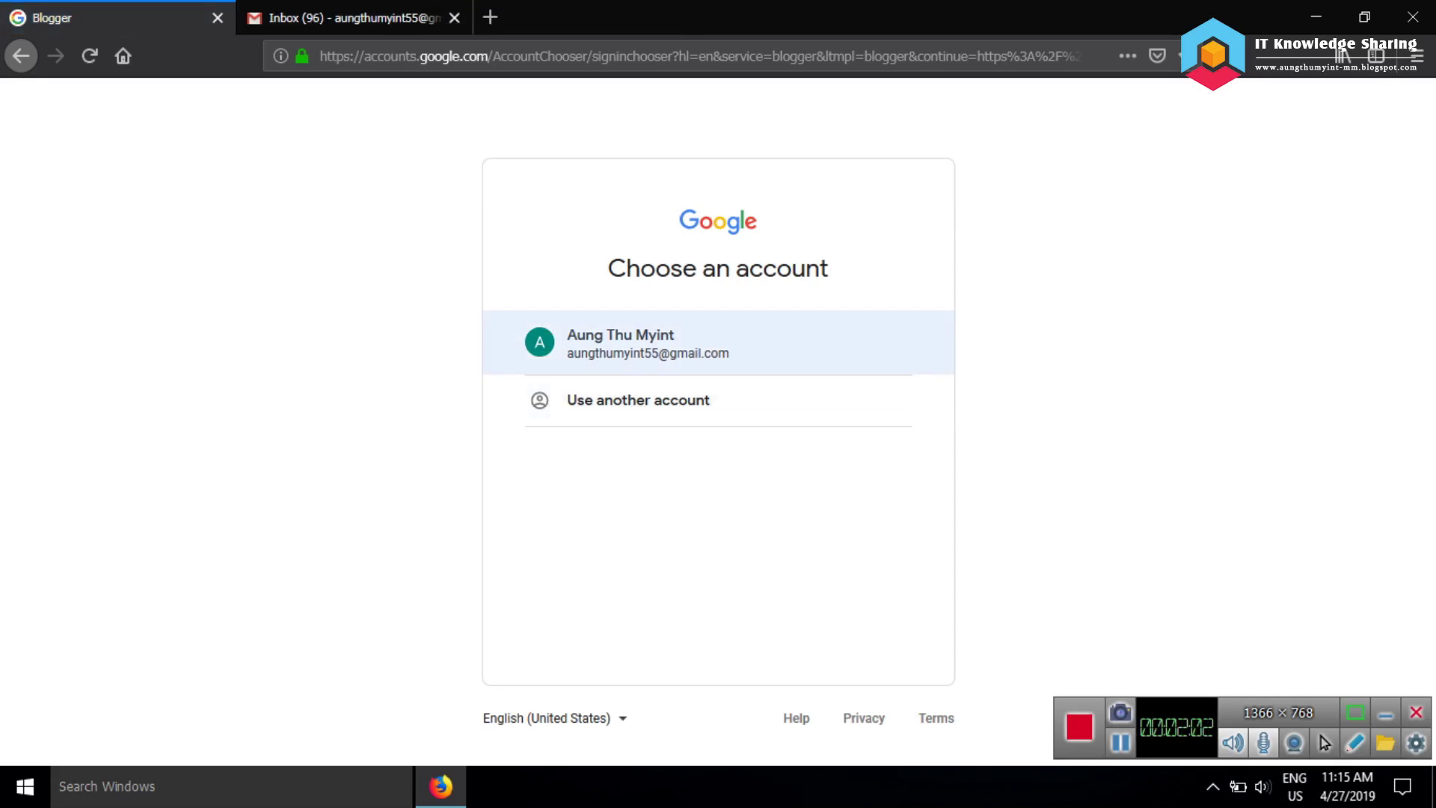
left_click(643, 343)
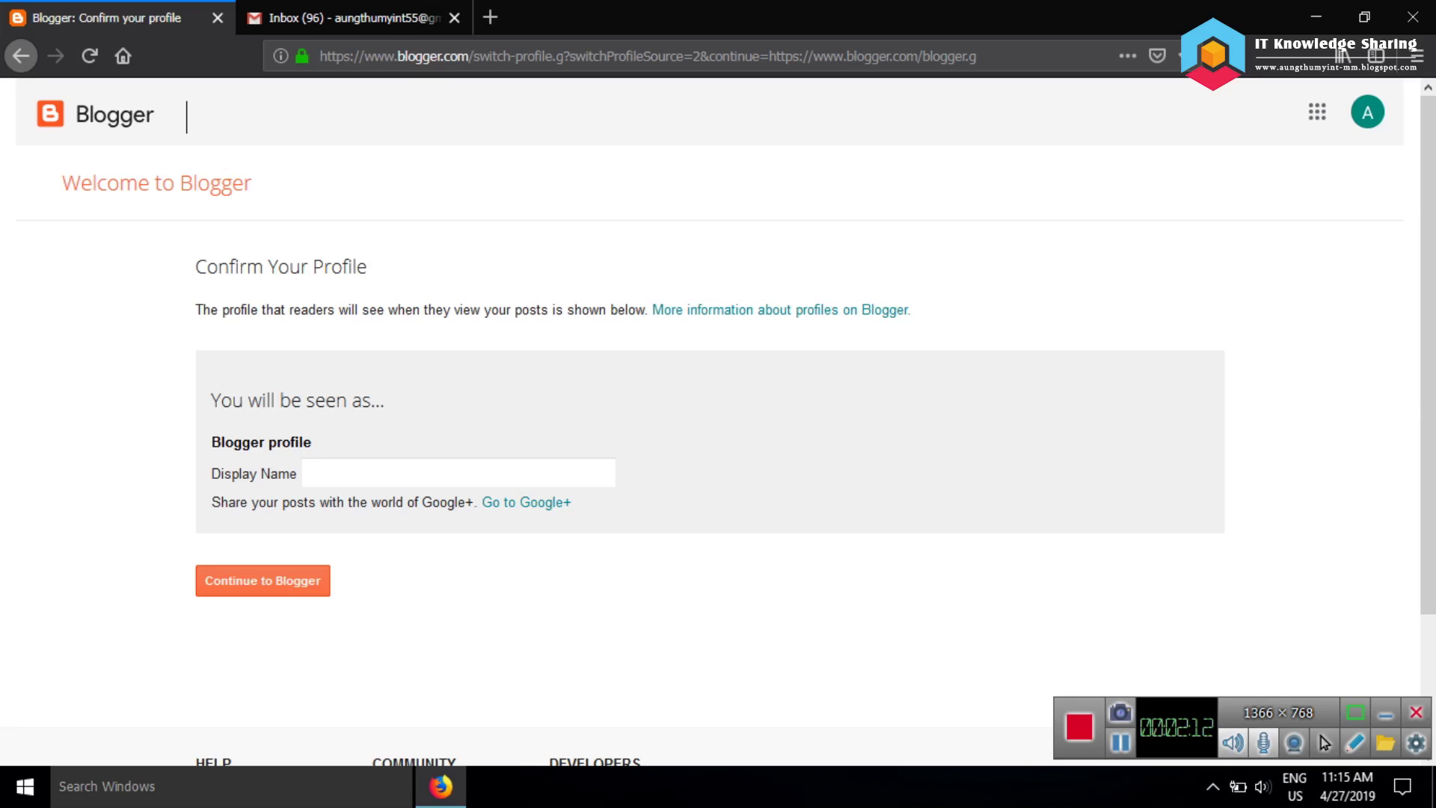
Enter the account holder's name as the Blogger Display Name and continue
scroll(717, 421, "down", 3)
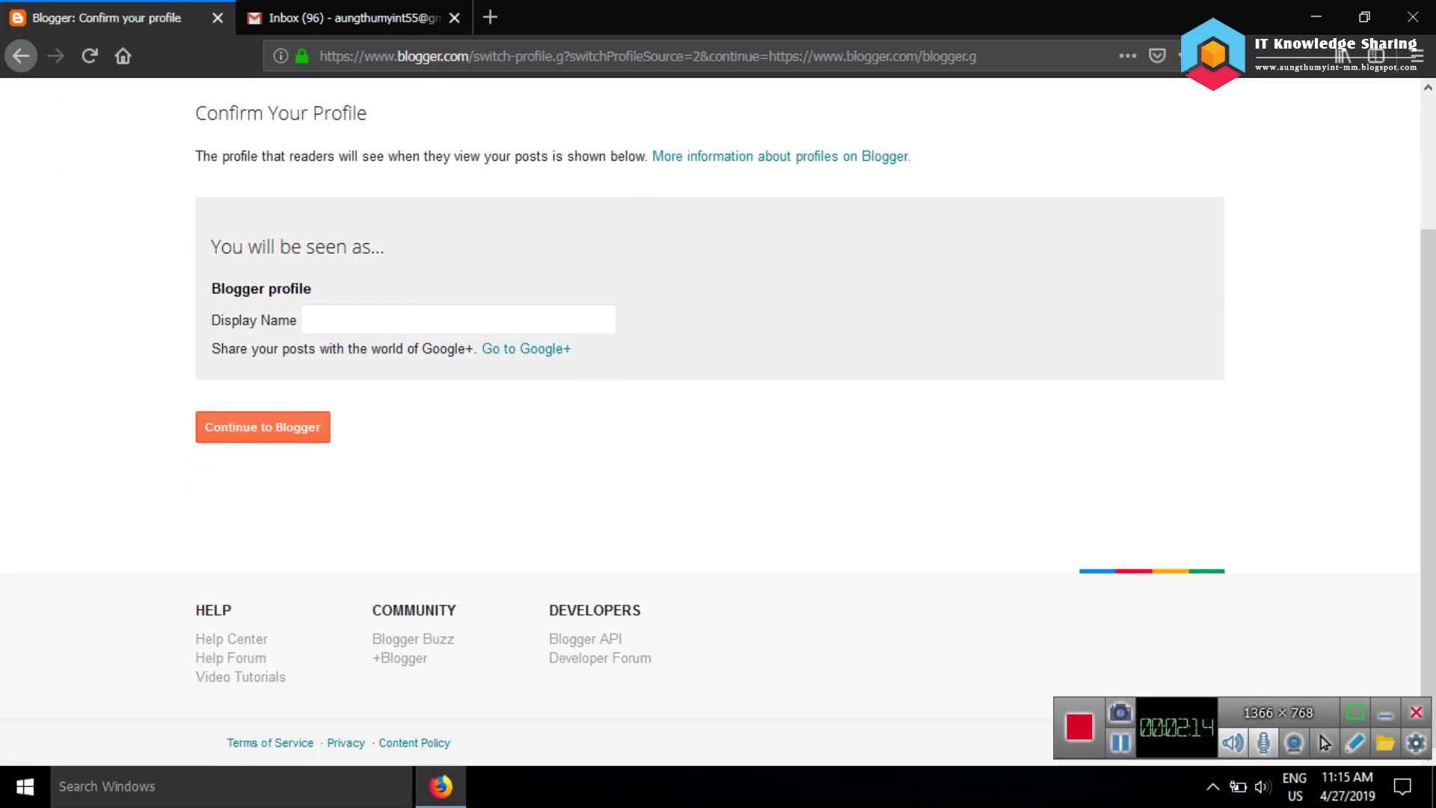
scroll(717, 422, "up", 3)
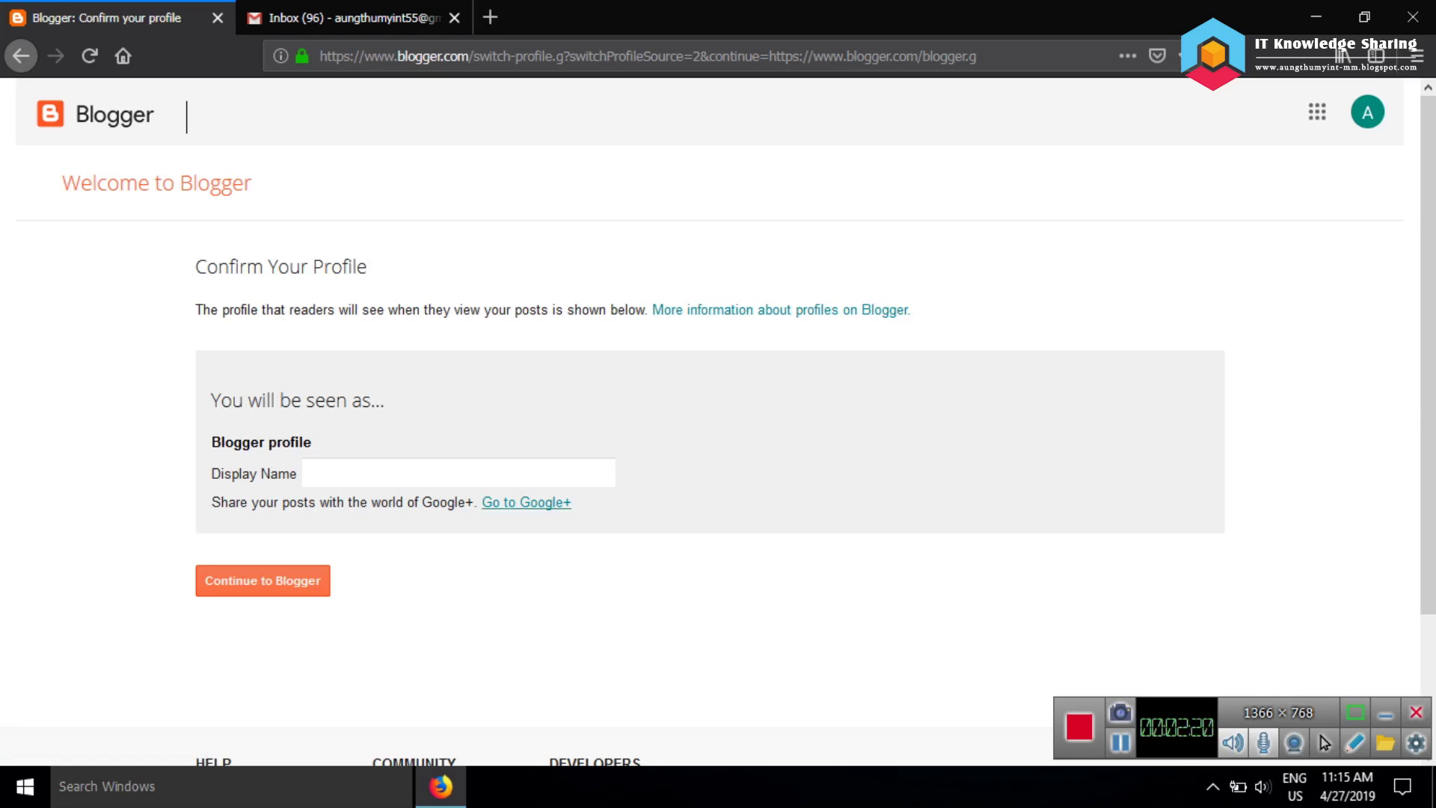
left_click(262, 580)
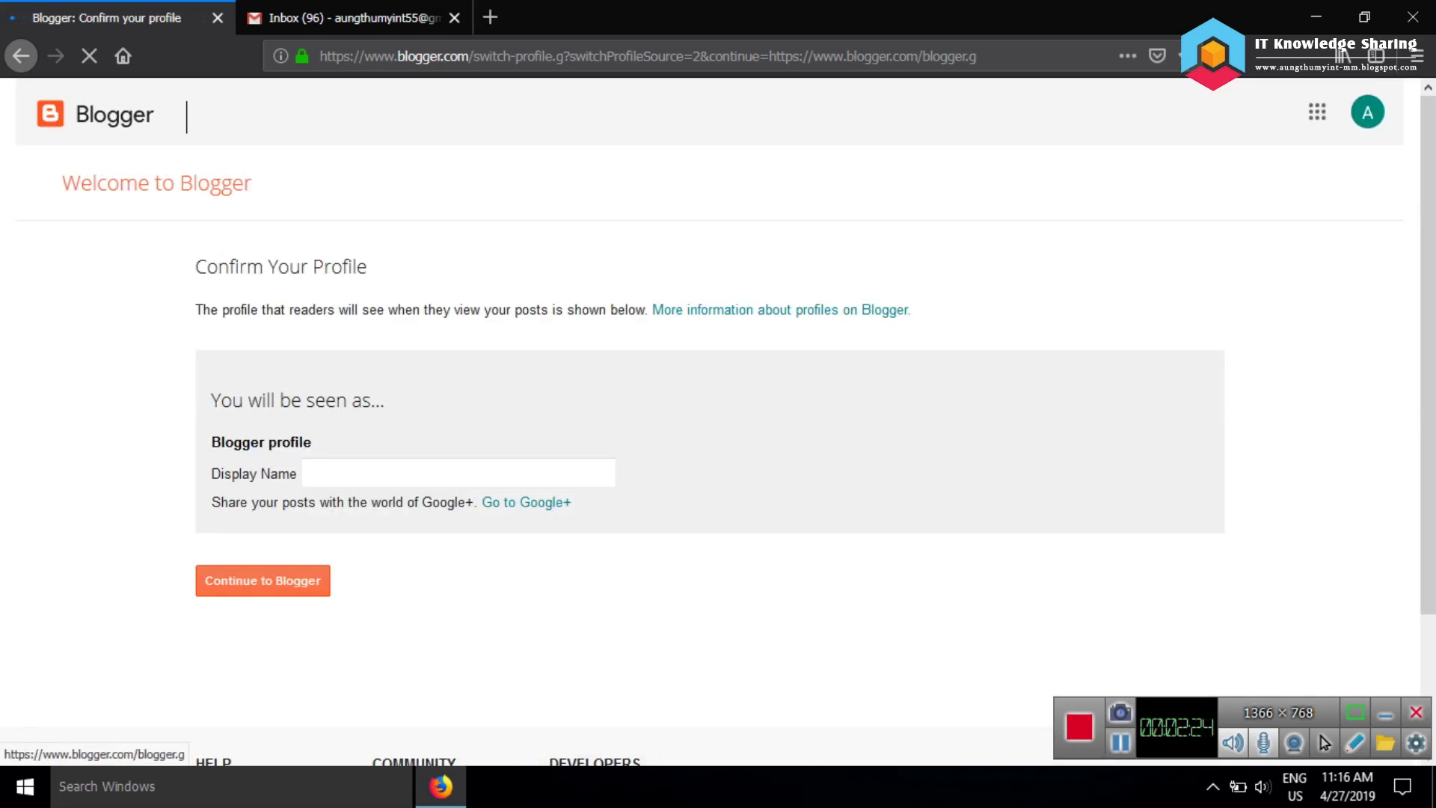
left_click(308, 473)
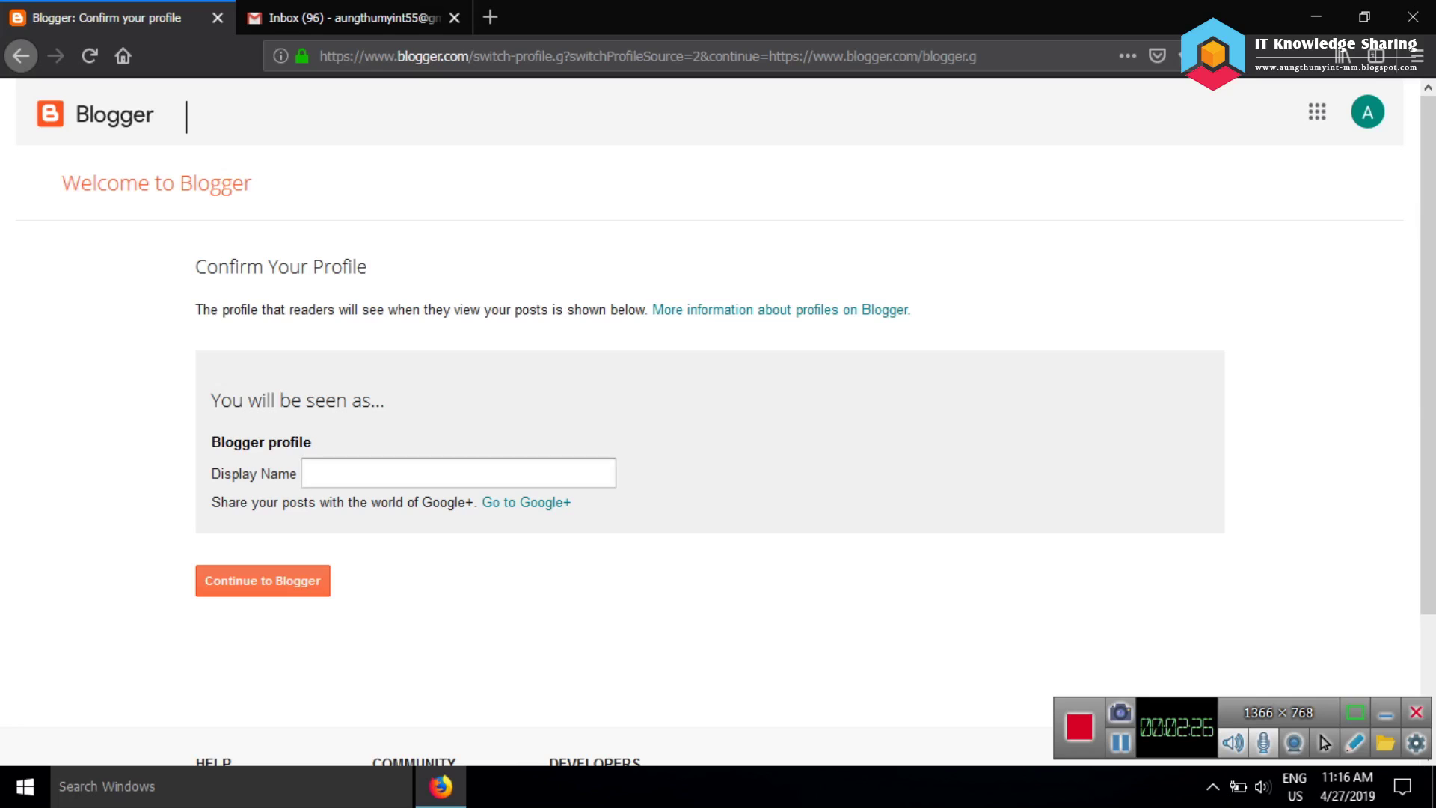
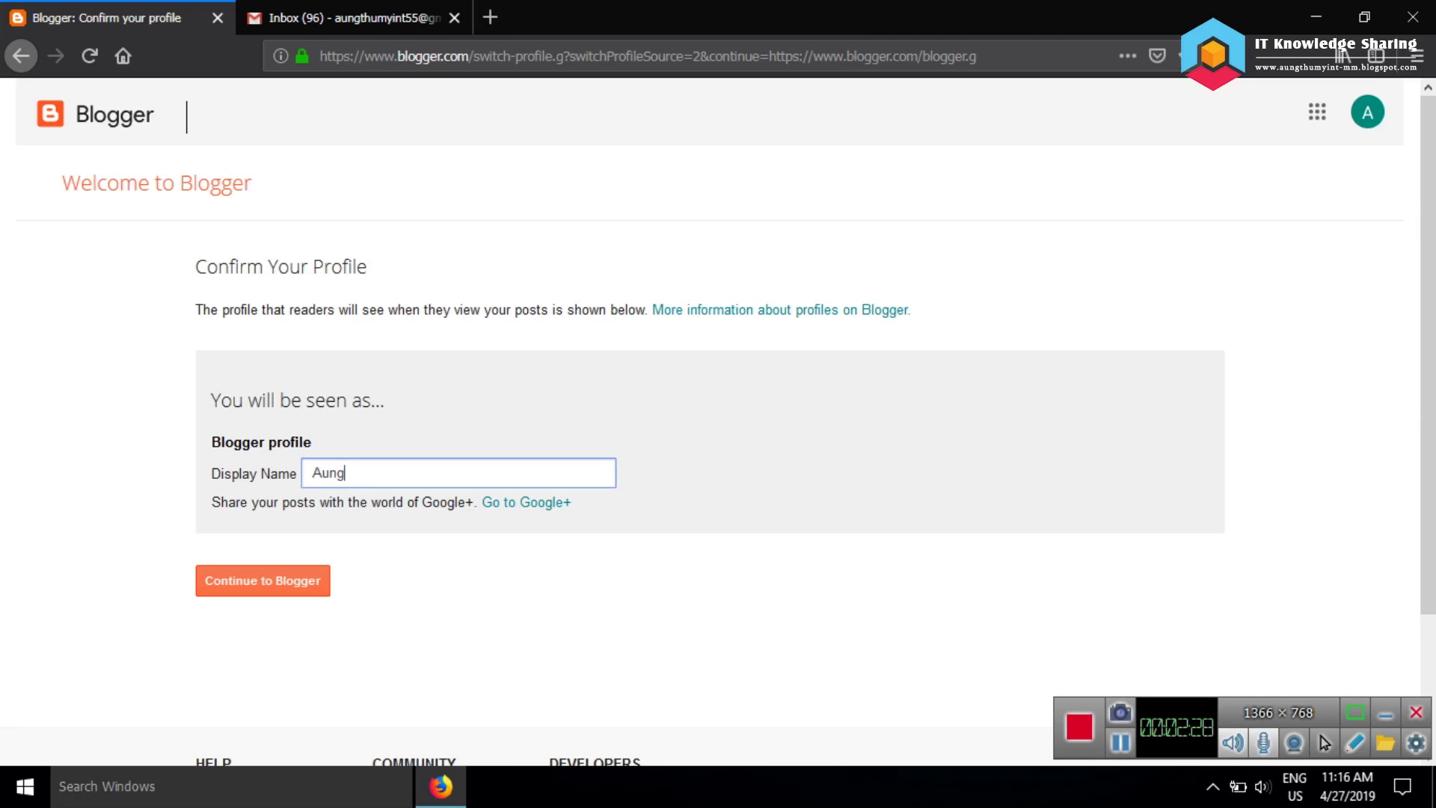
key("Return")
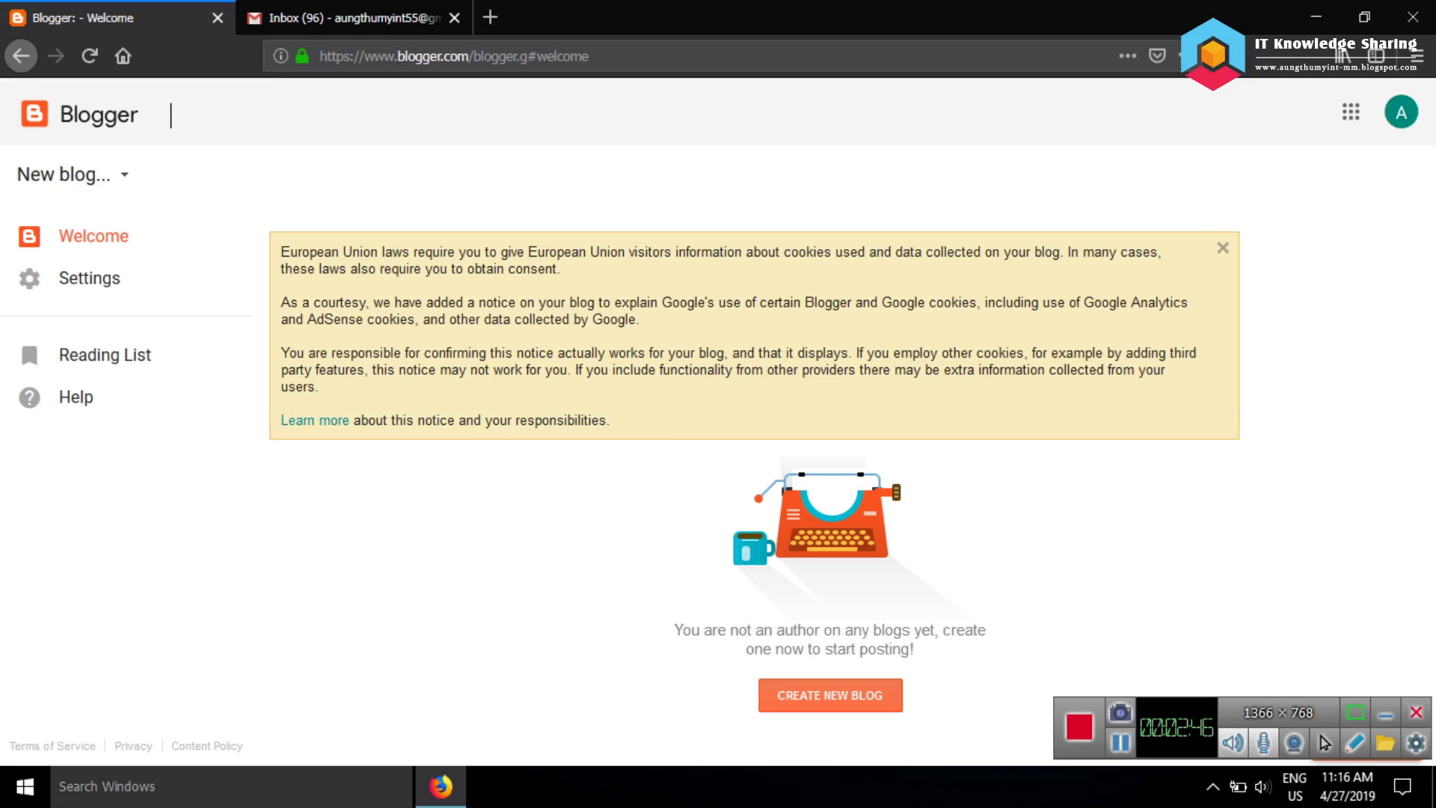
left_click(71, 173)
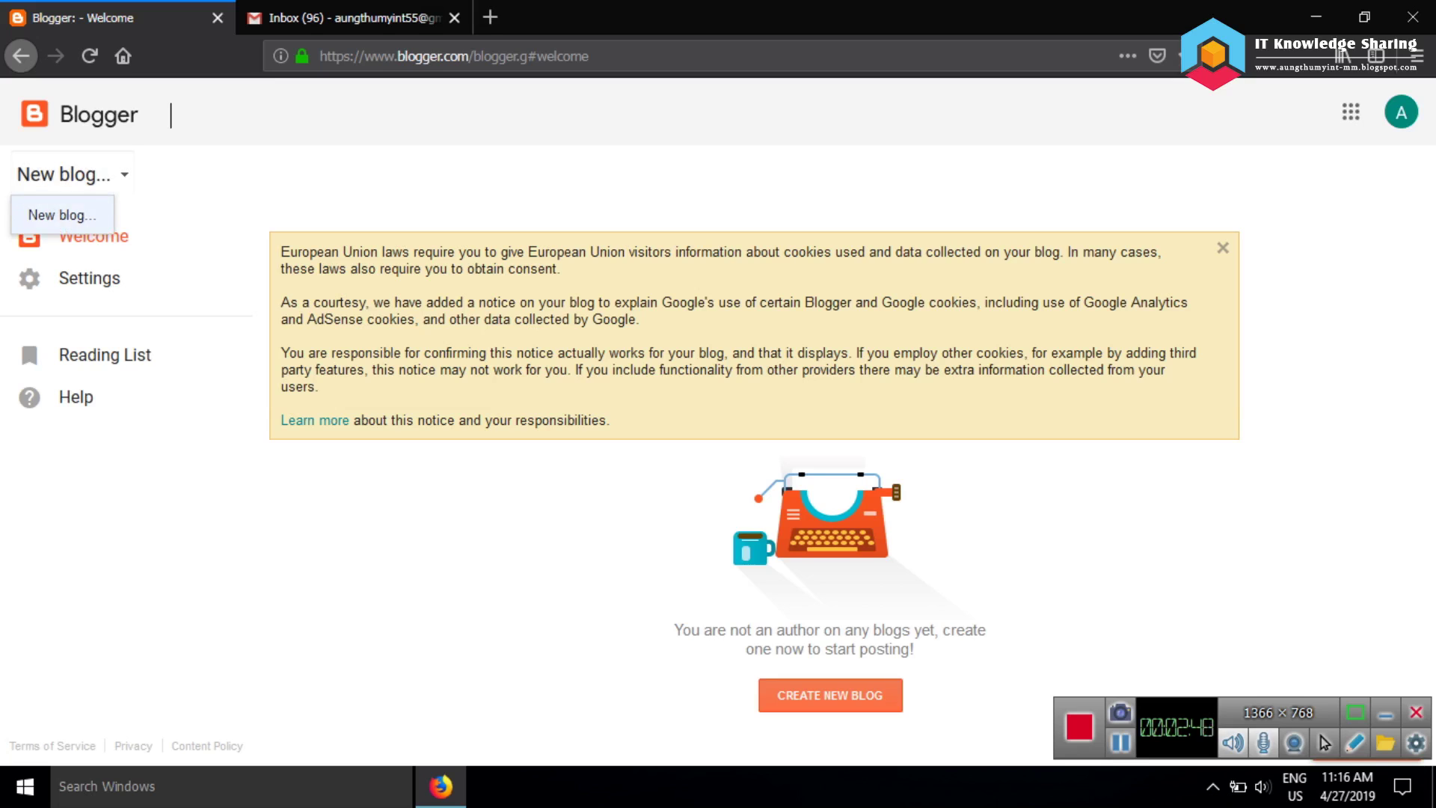
left_click(71, 173)
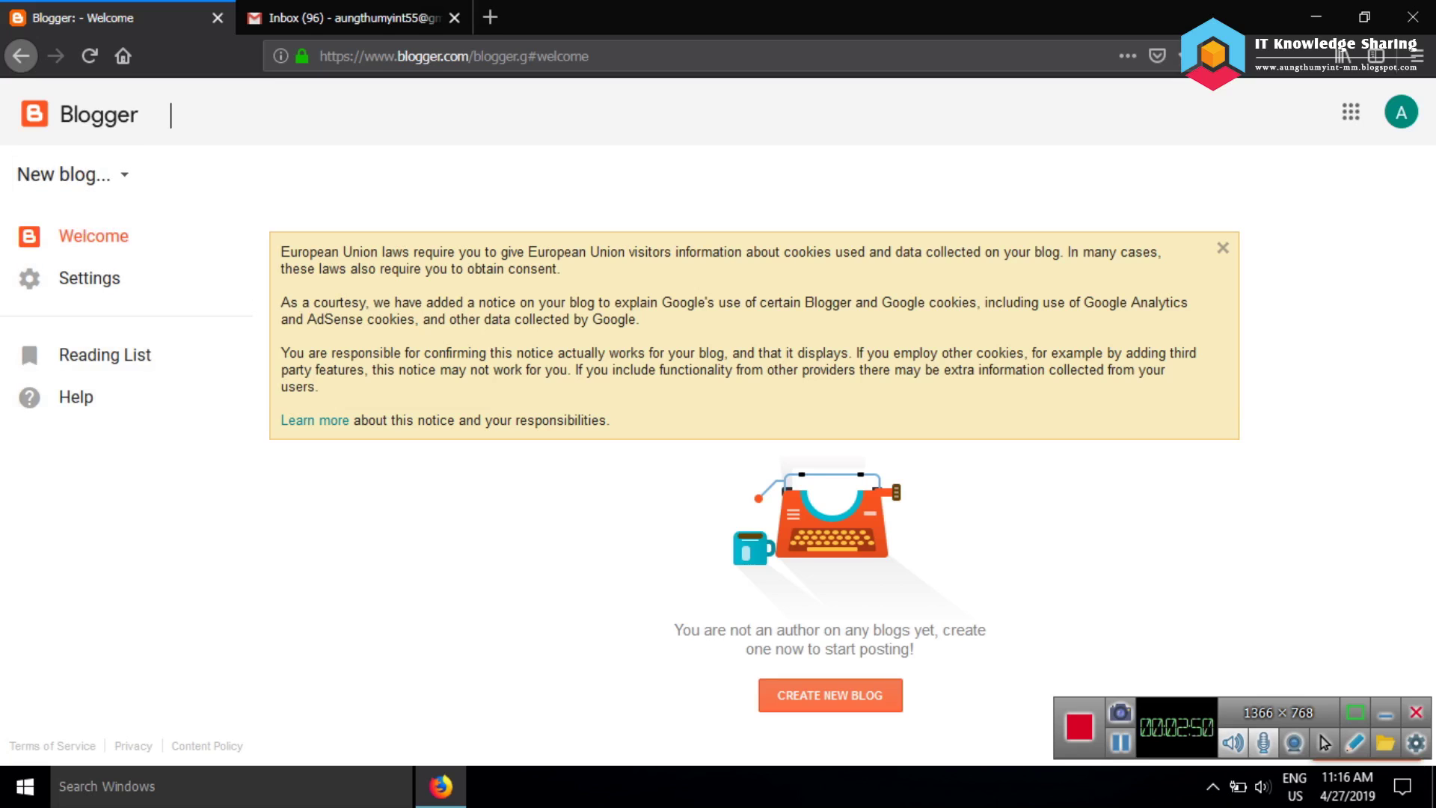
left_click(71, 173)
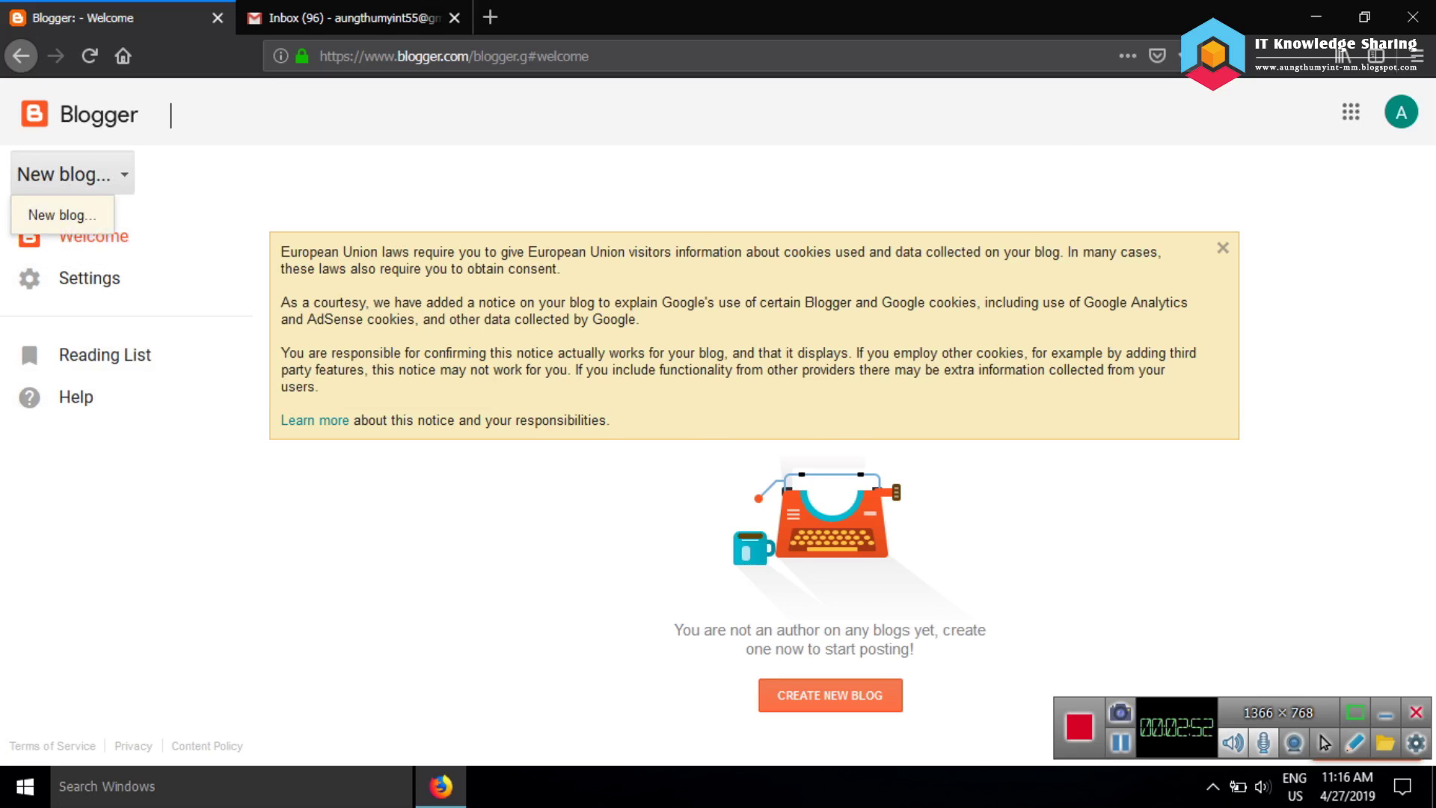
left_click(62, 215)
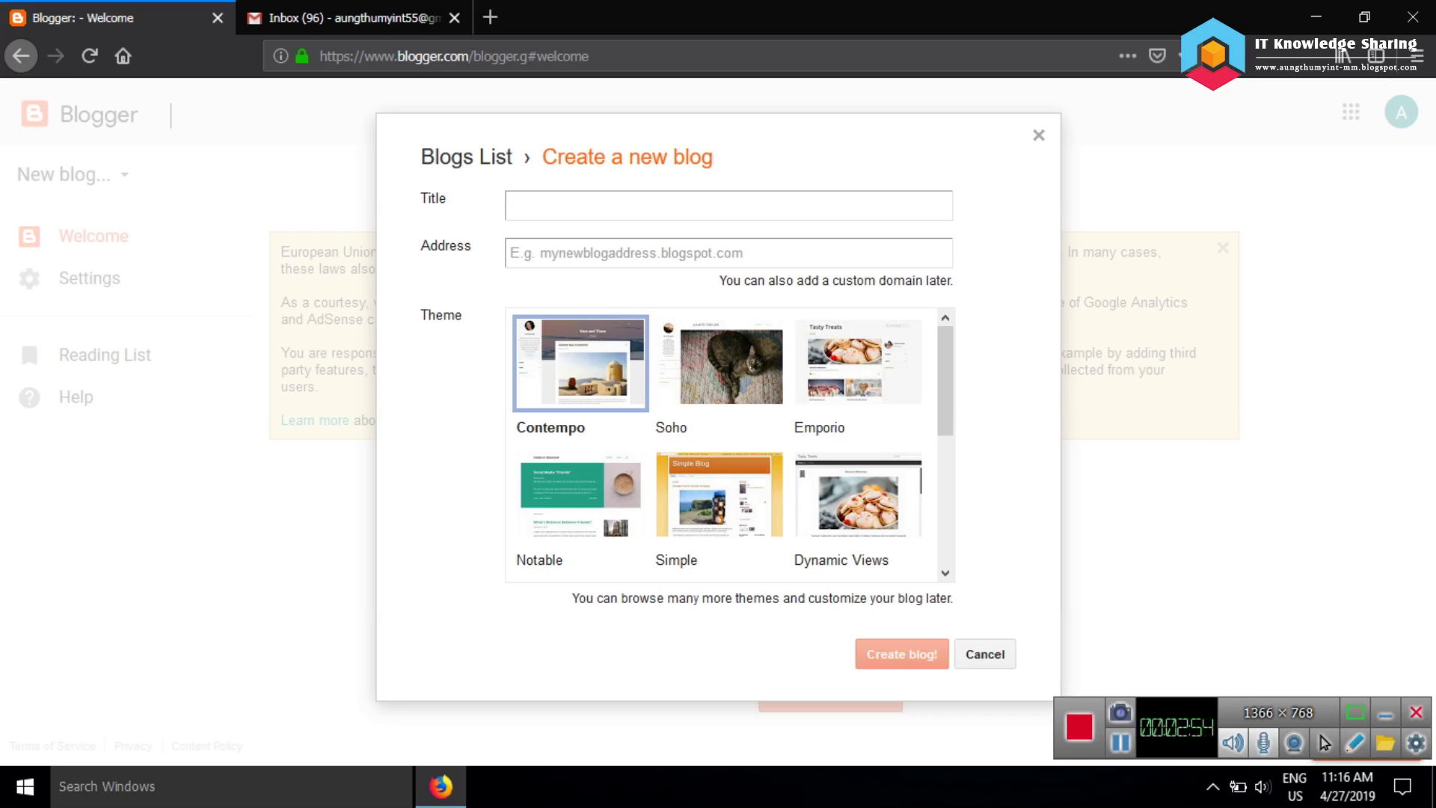
left_click(1037, 134)
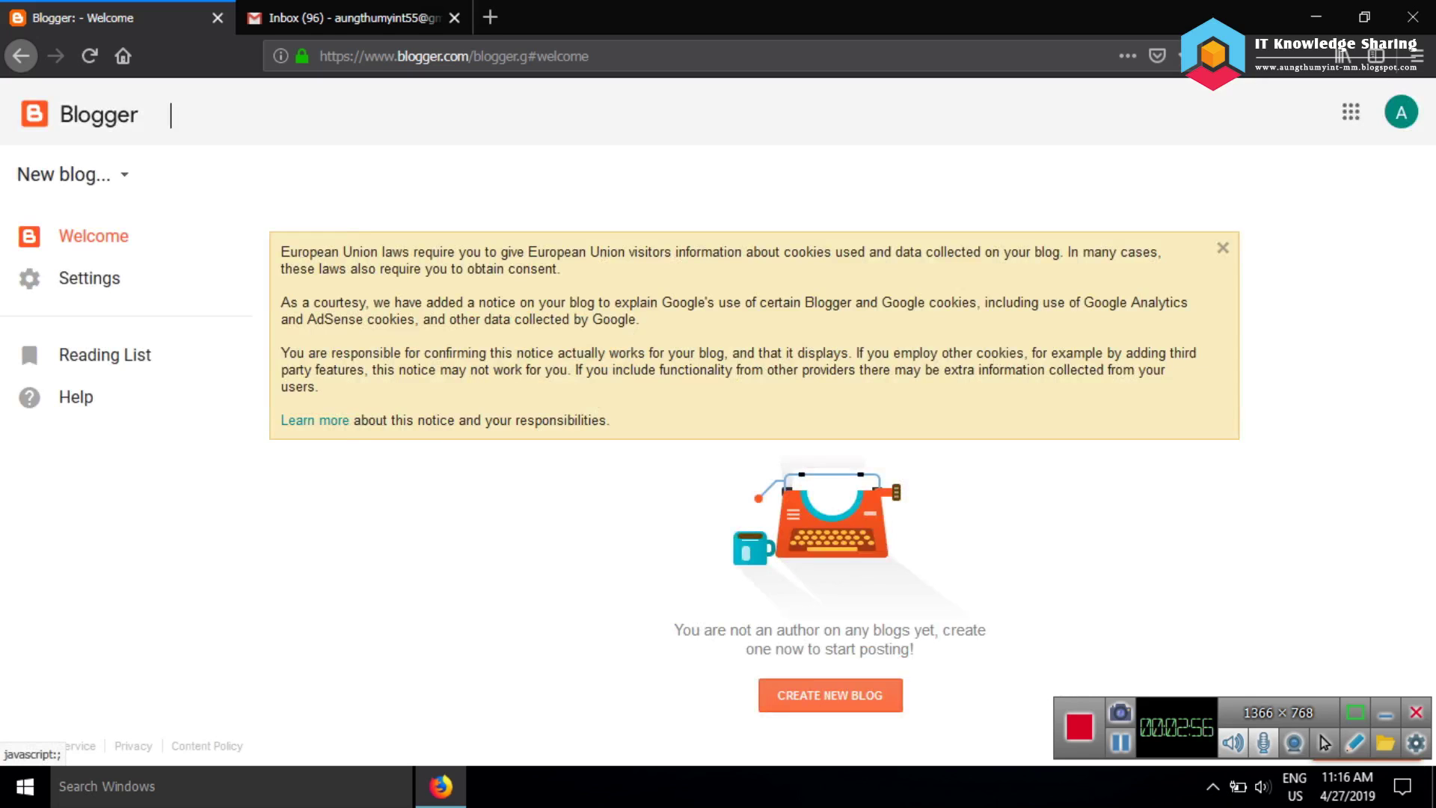
left_click(71, 173)
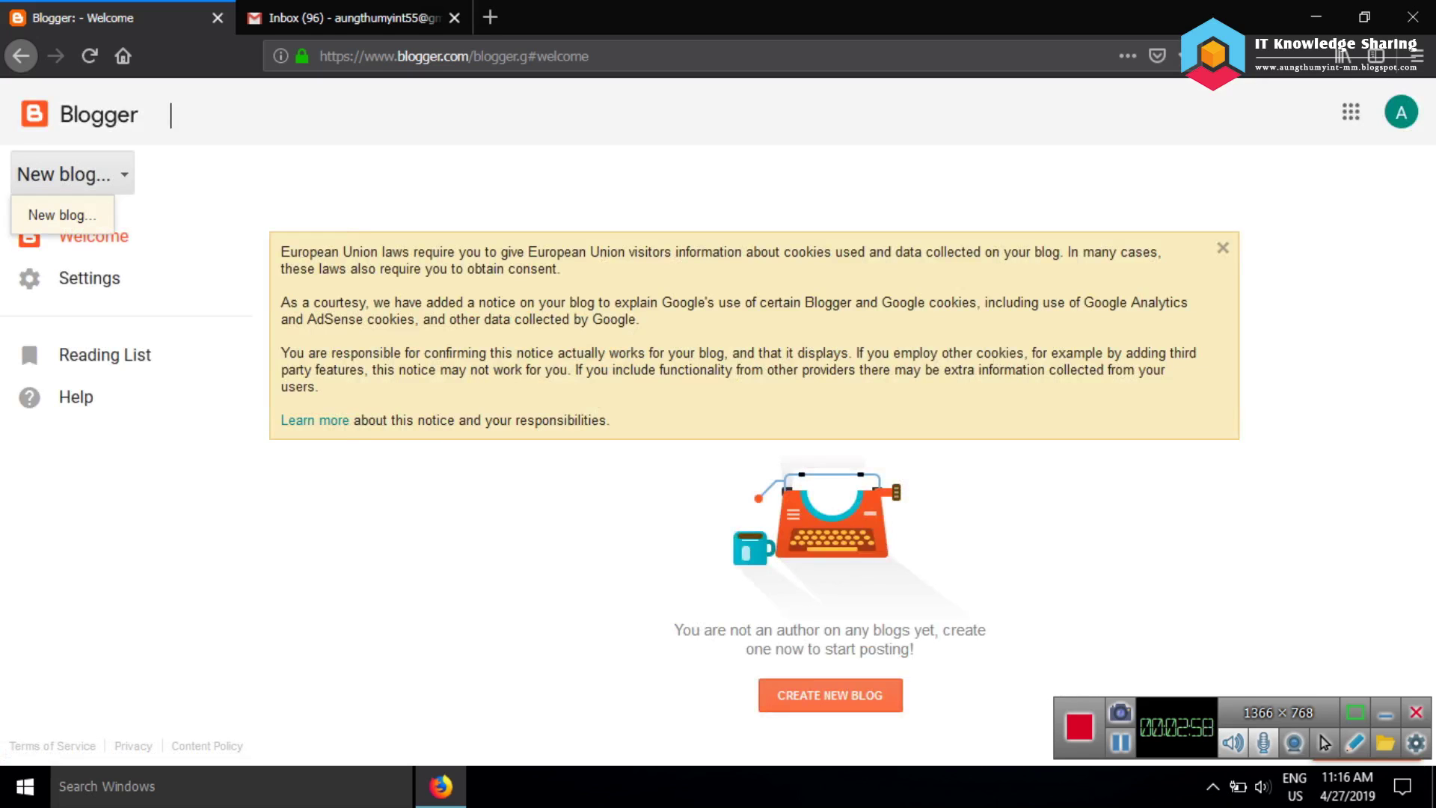
left_click(62, 215)
left_click_drag(668, 157, 684, 157)
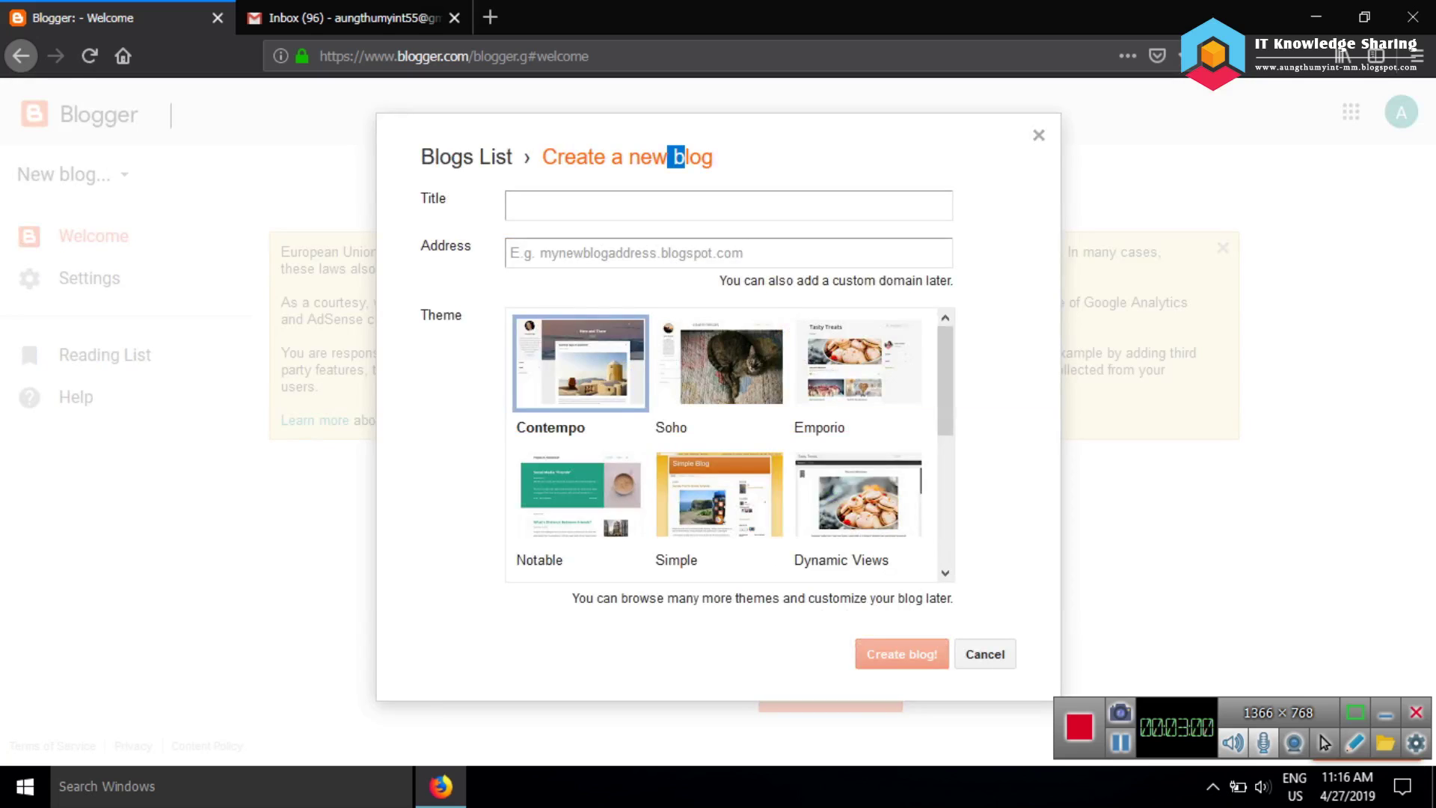
left_click(510, 205)
Complete the blog title as 'IT Knowledge Sharing Website' and move to the Address field
type("Knowled")
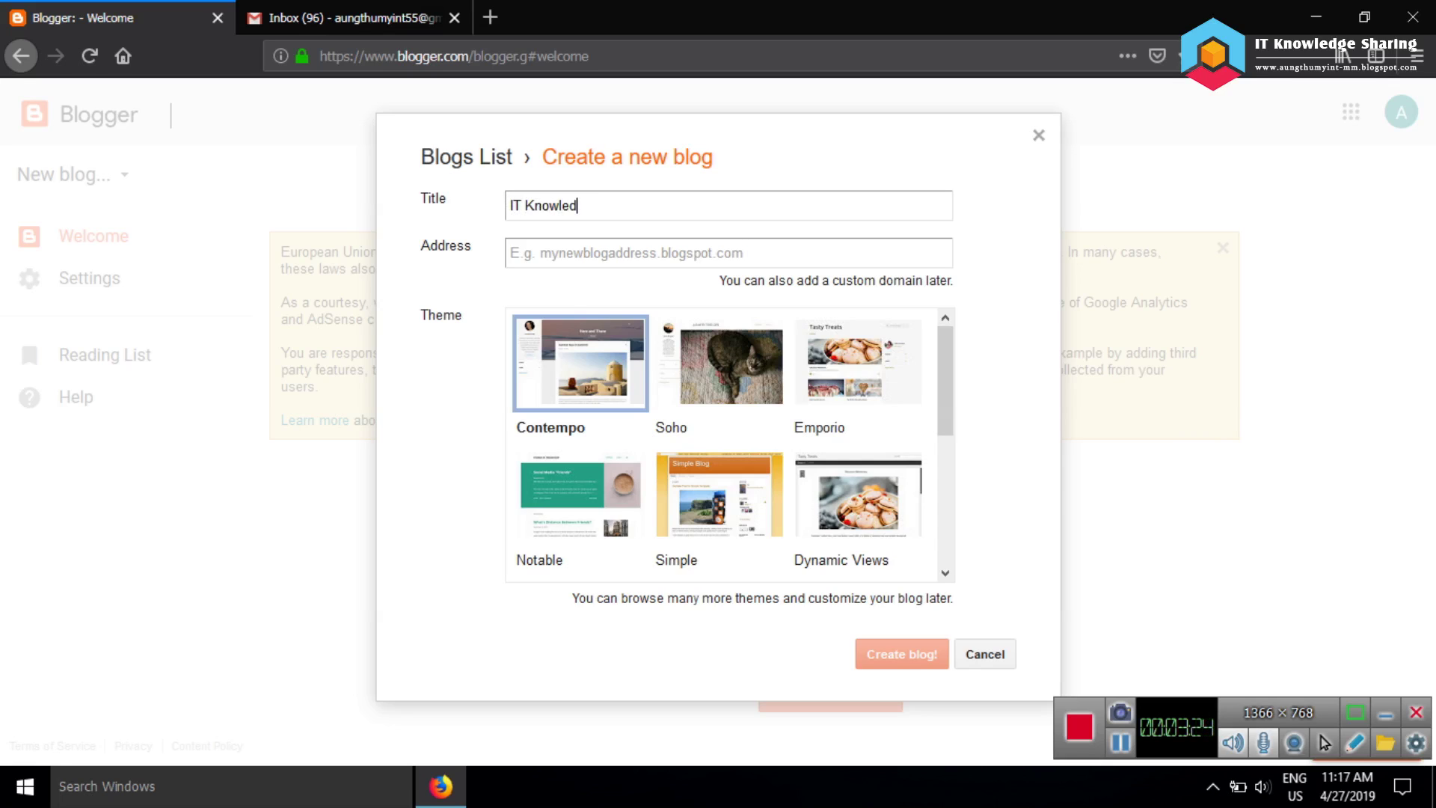
type("ge Sharing Website")
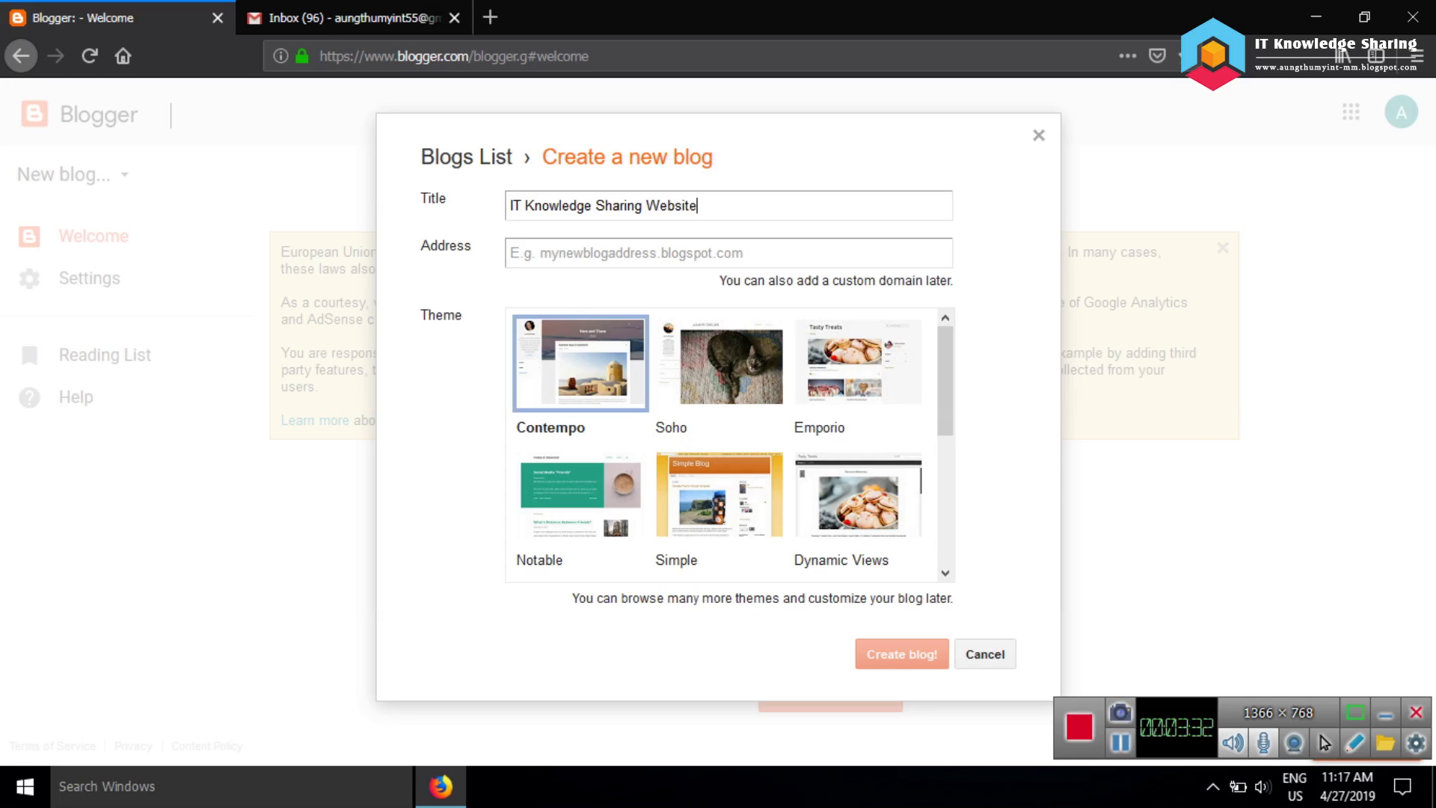
left_click(510, 252)
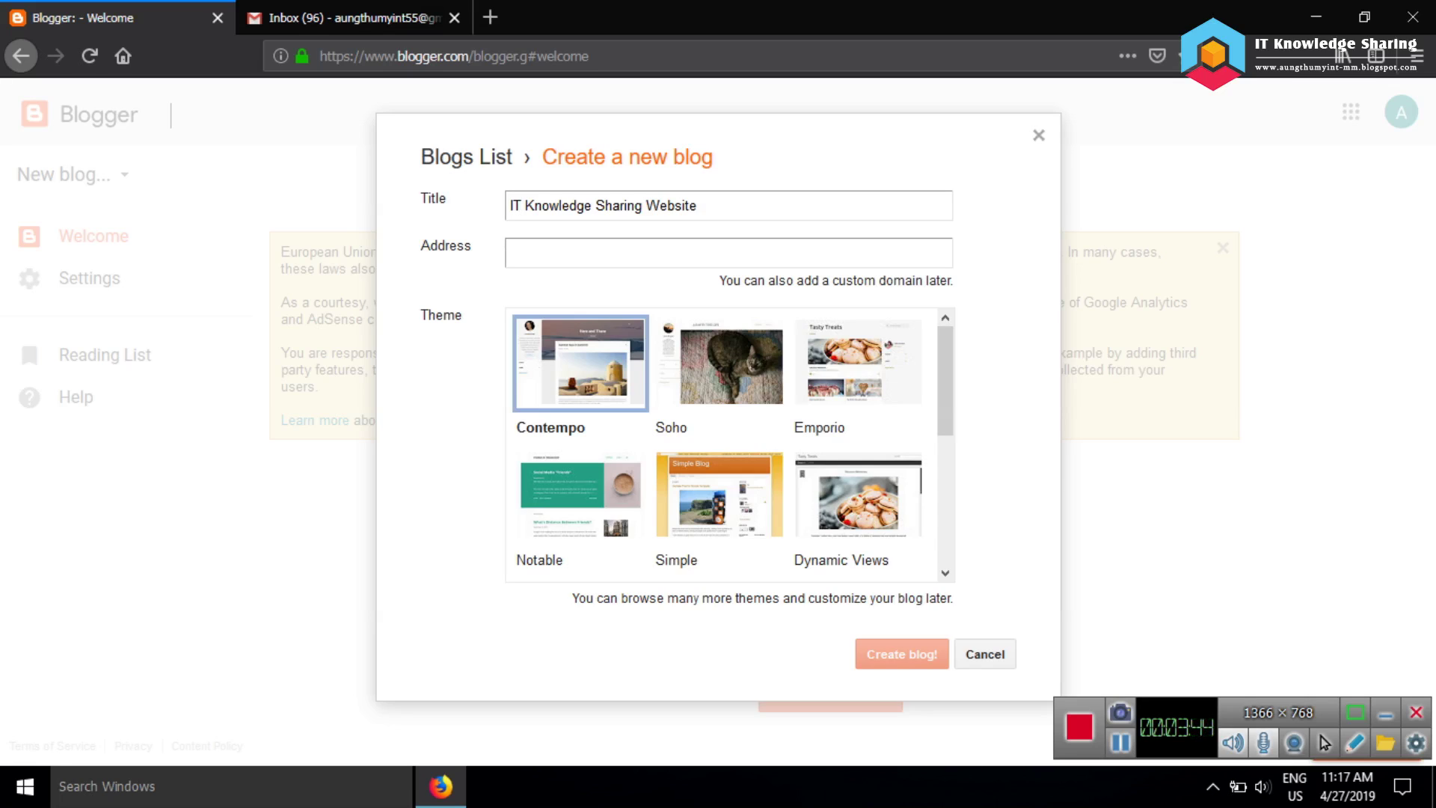
Try the blog address 'it-sharing', which turns out unavailable
type("it")
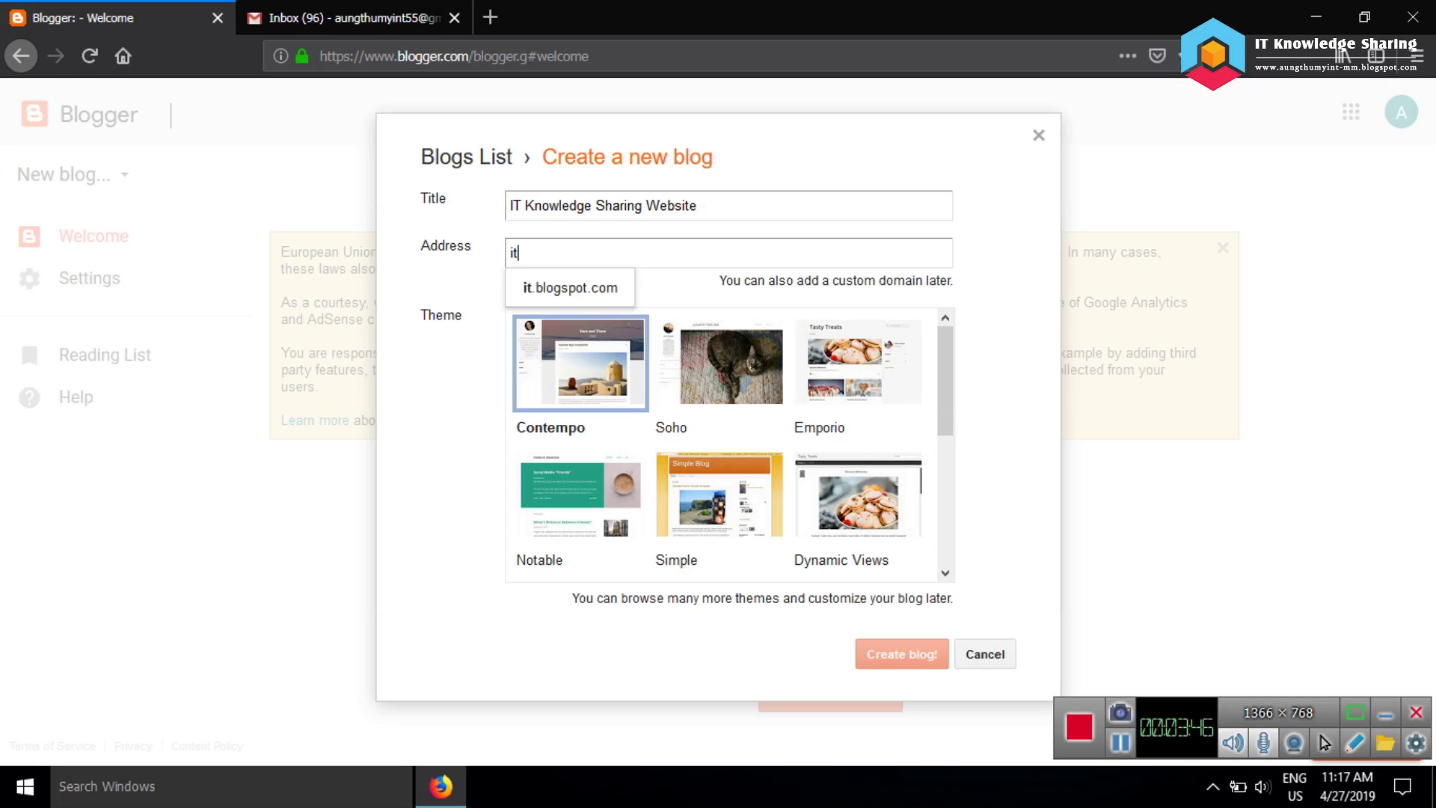
type("-sharing")
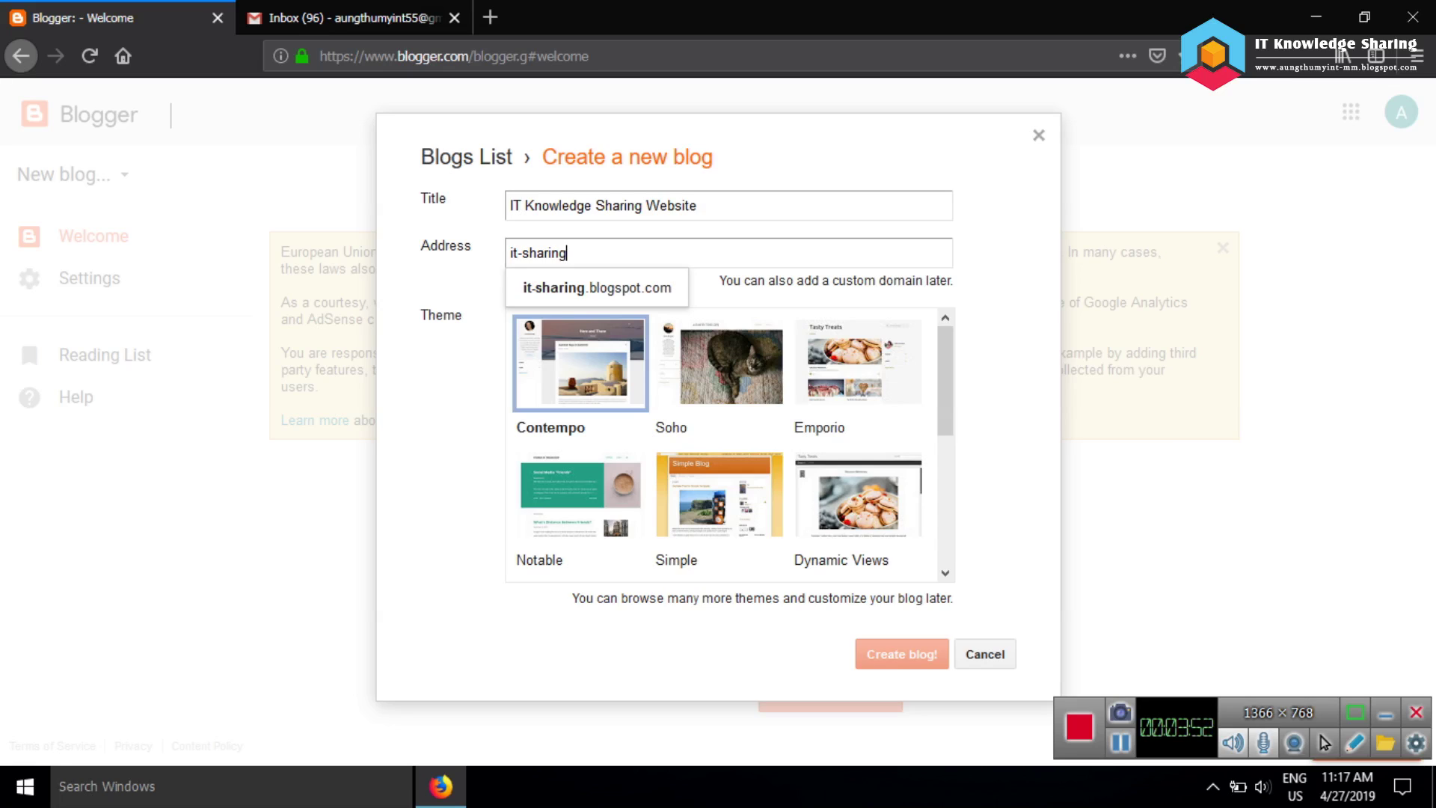
key("Down")
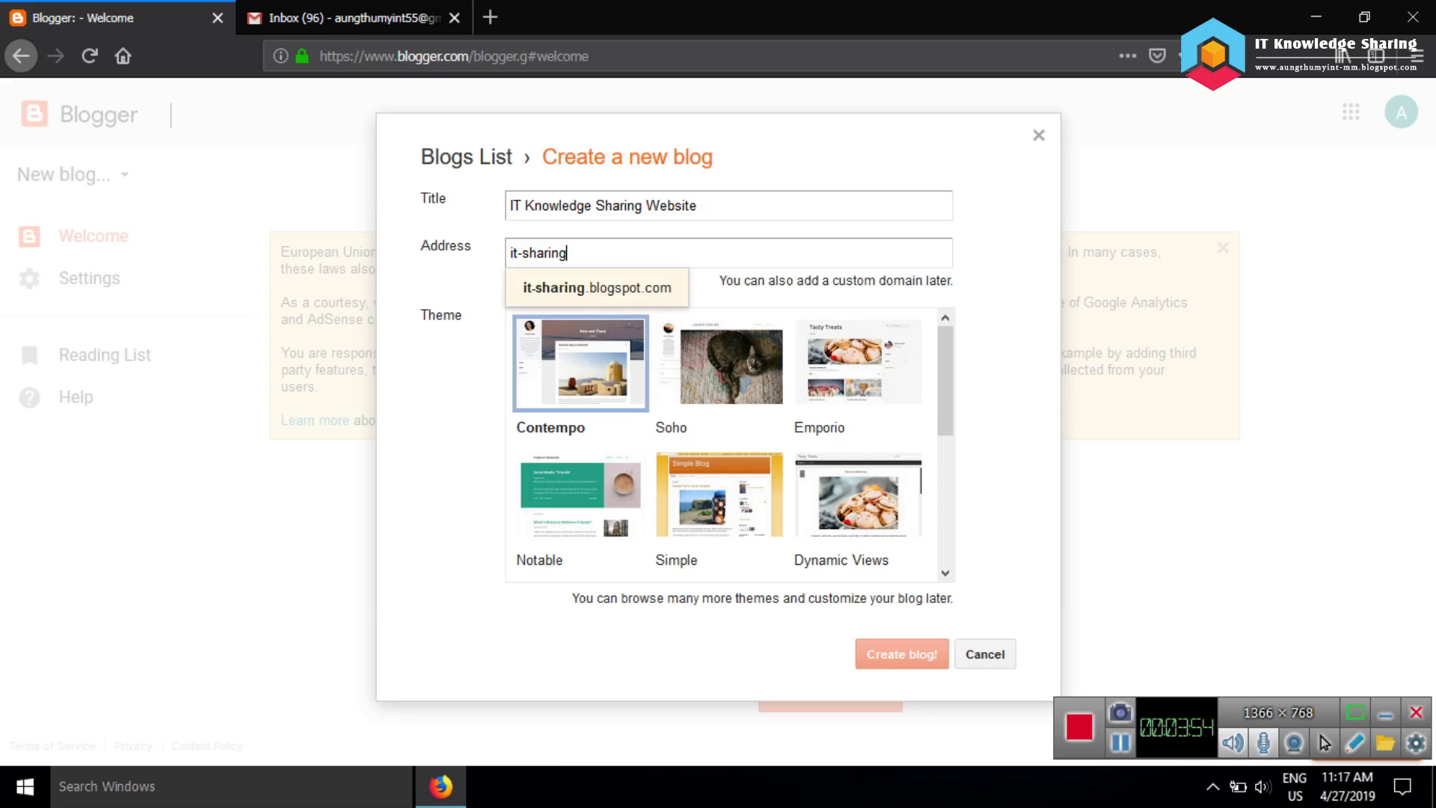
key("Return")
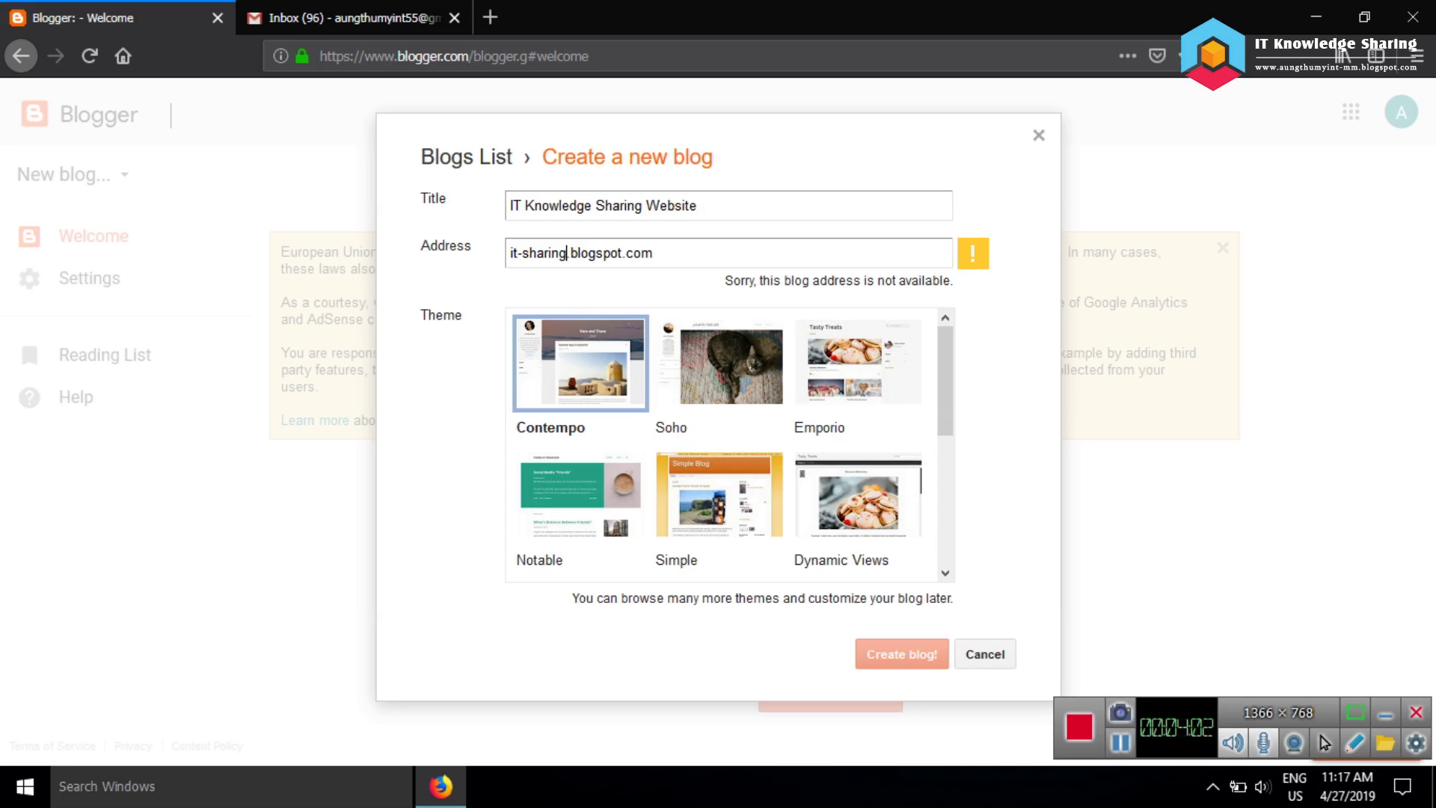
Replace the address with 'itknowledge-sharing', fixing a typo, and accept the blogspot.com suggestion
left_click_drag(653, 253, 509, 253)
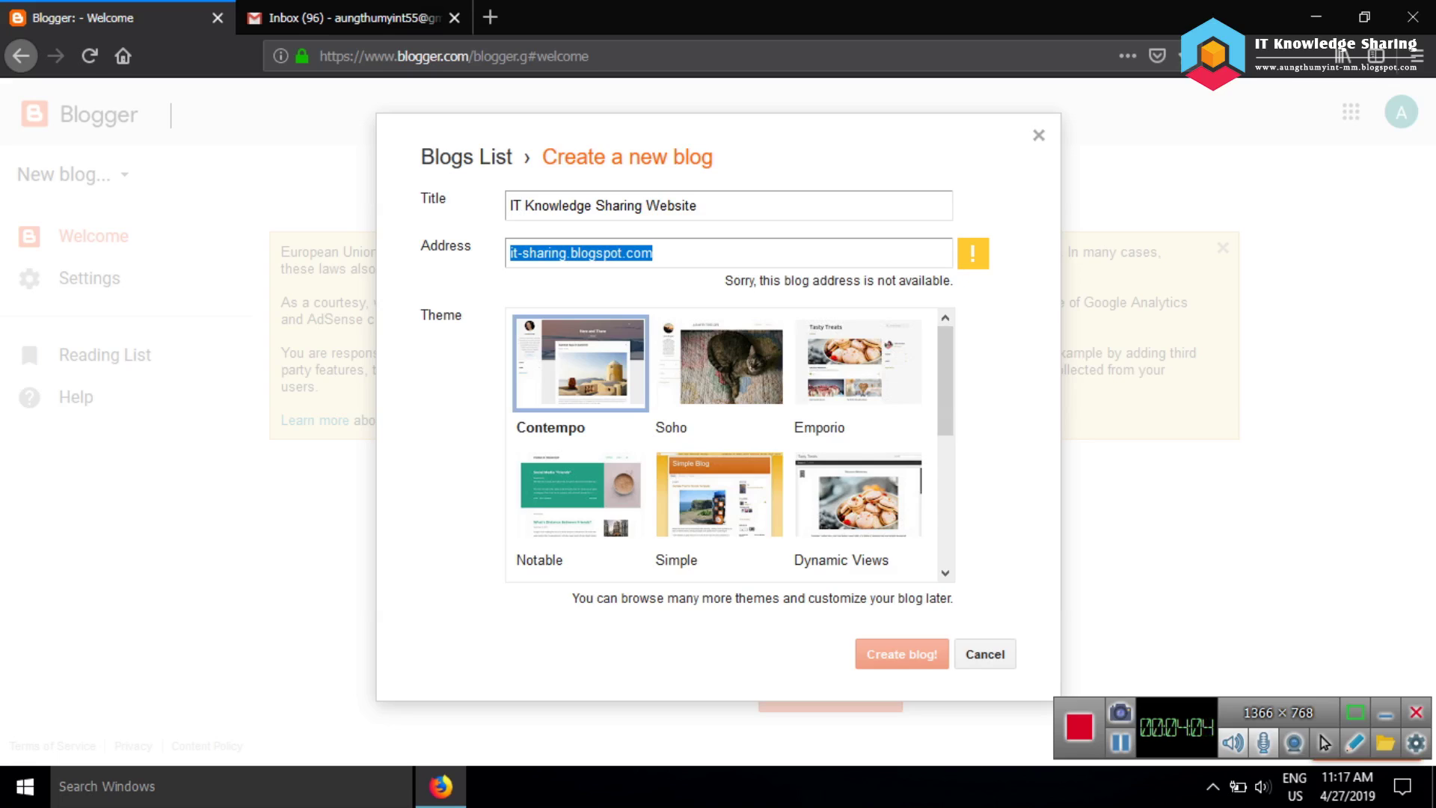
key("BackSpace")
type("it")
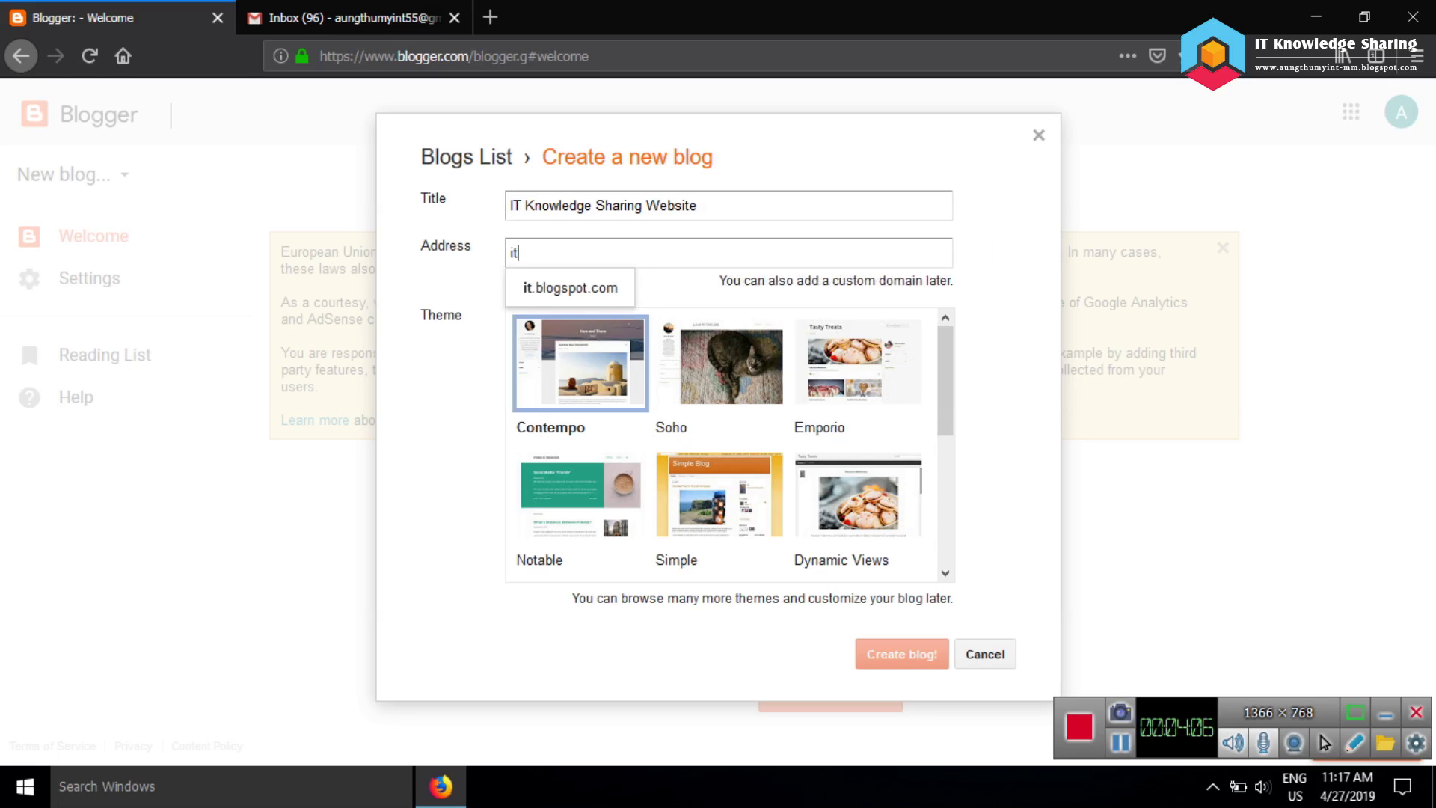
type("khowl")
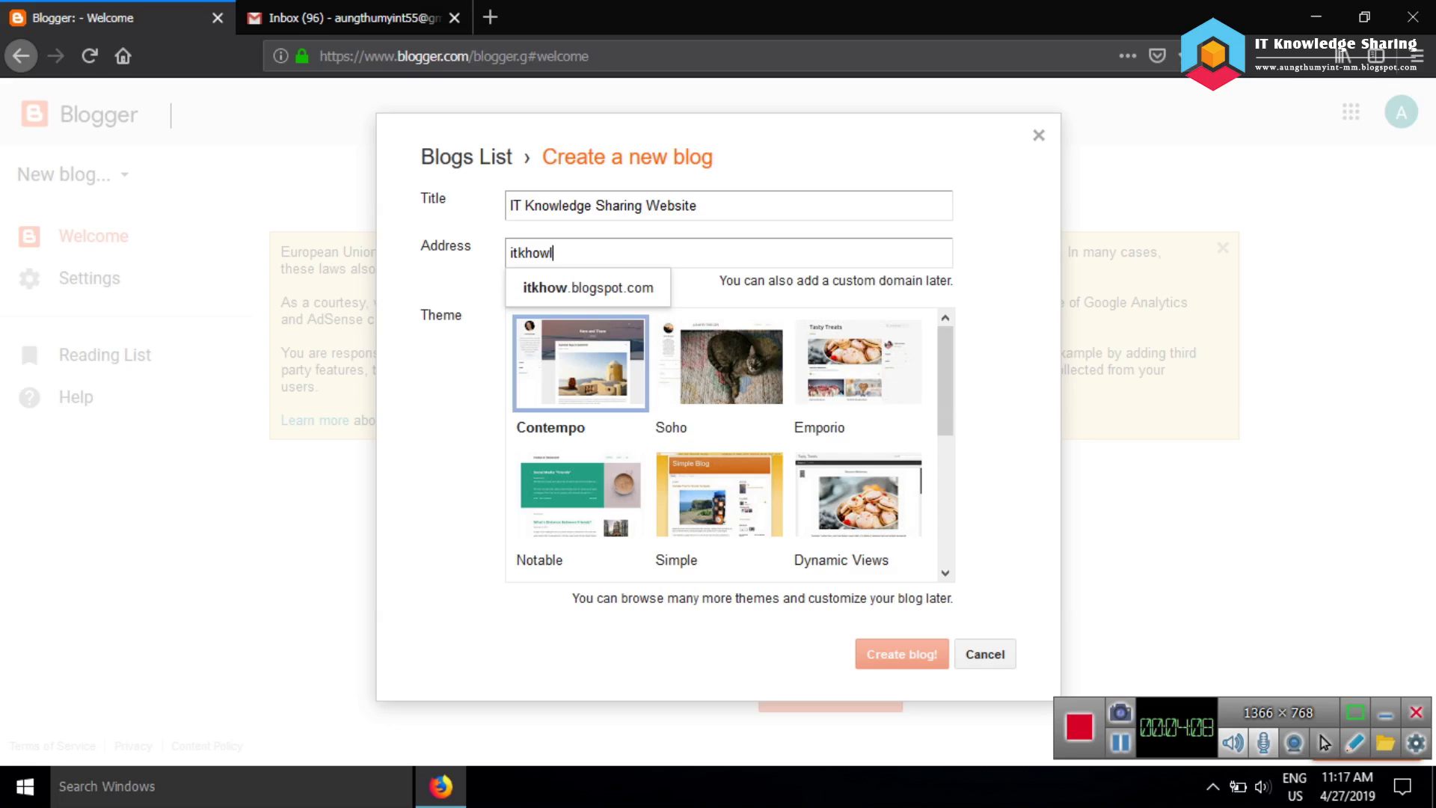
type("edg")
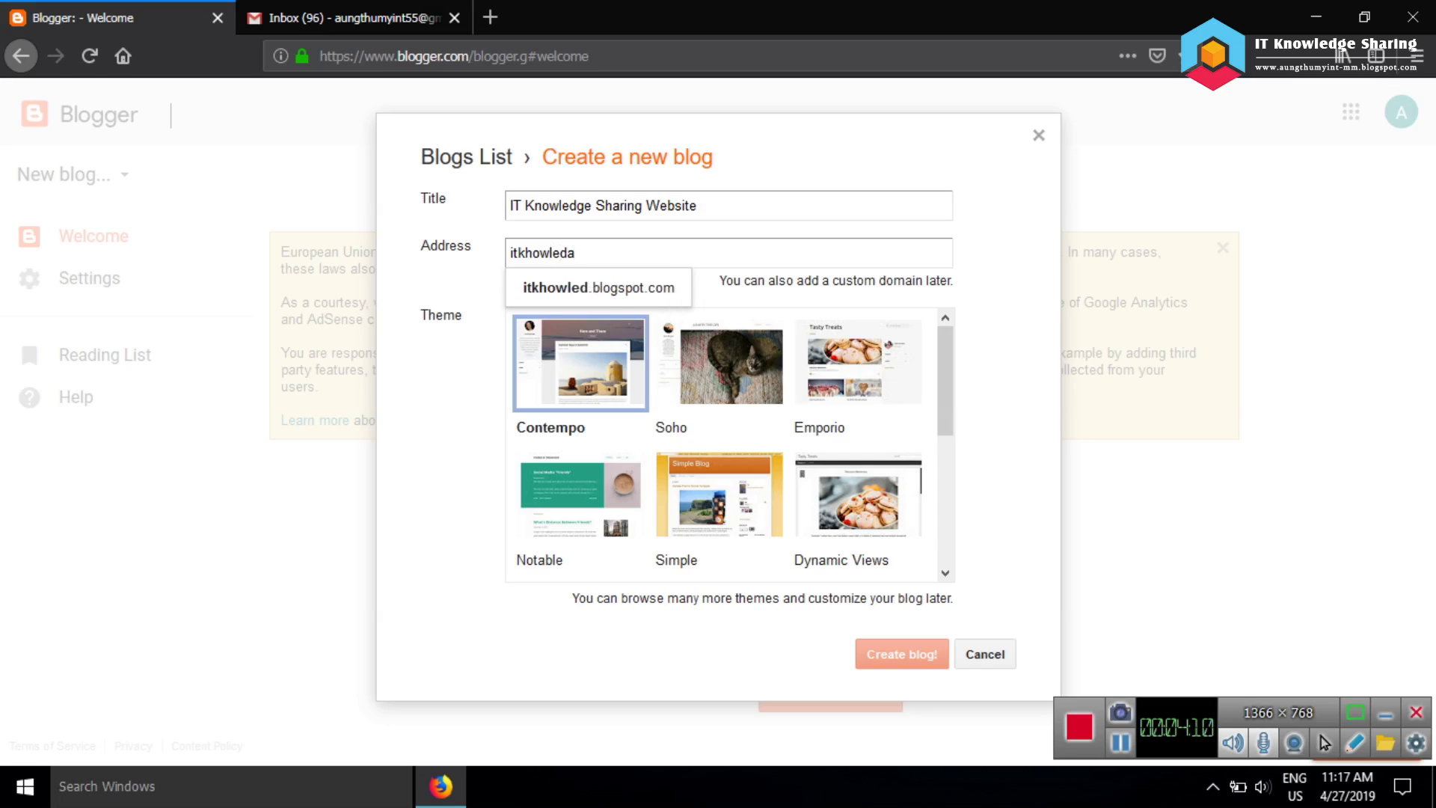
type("e")
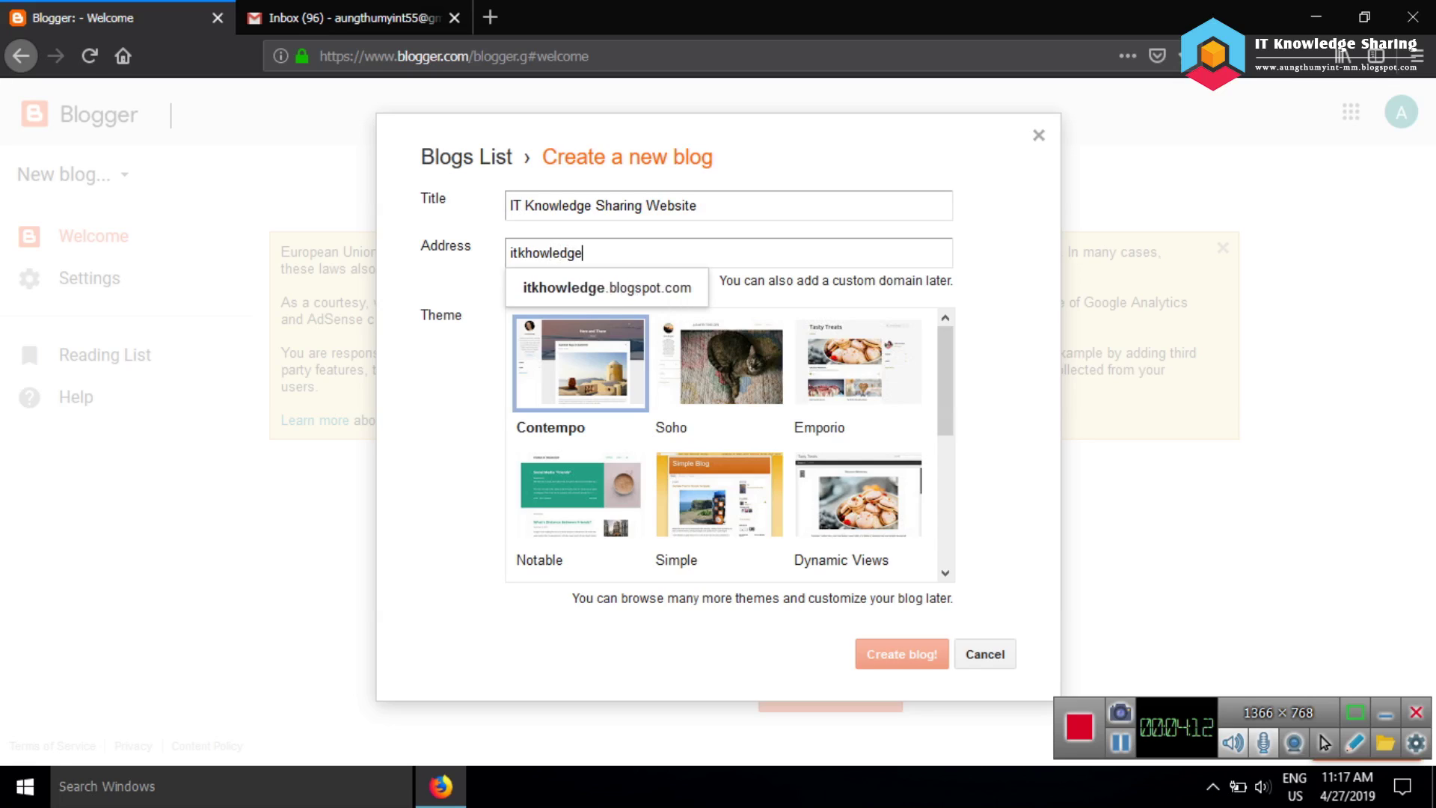
type("-sharing")
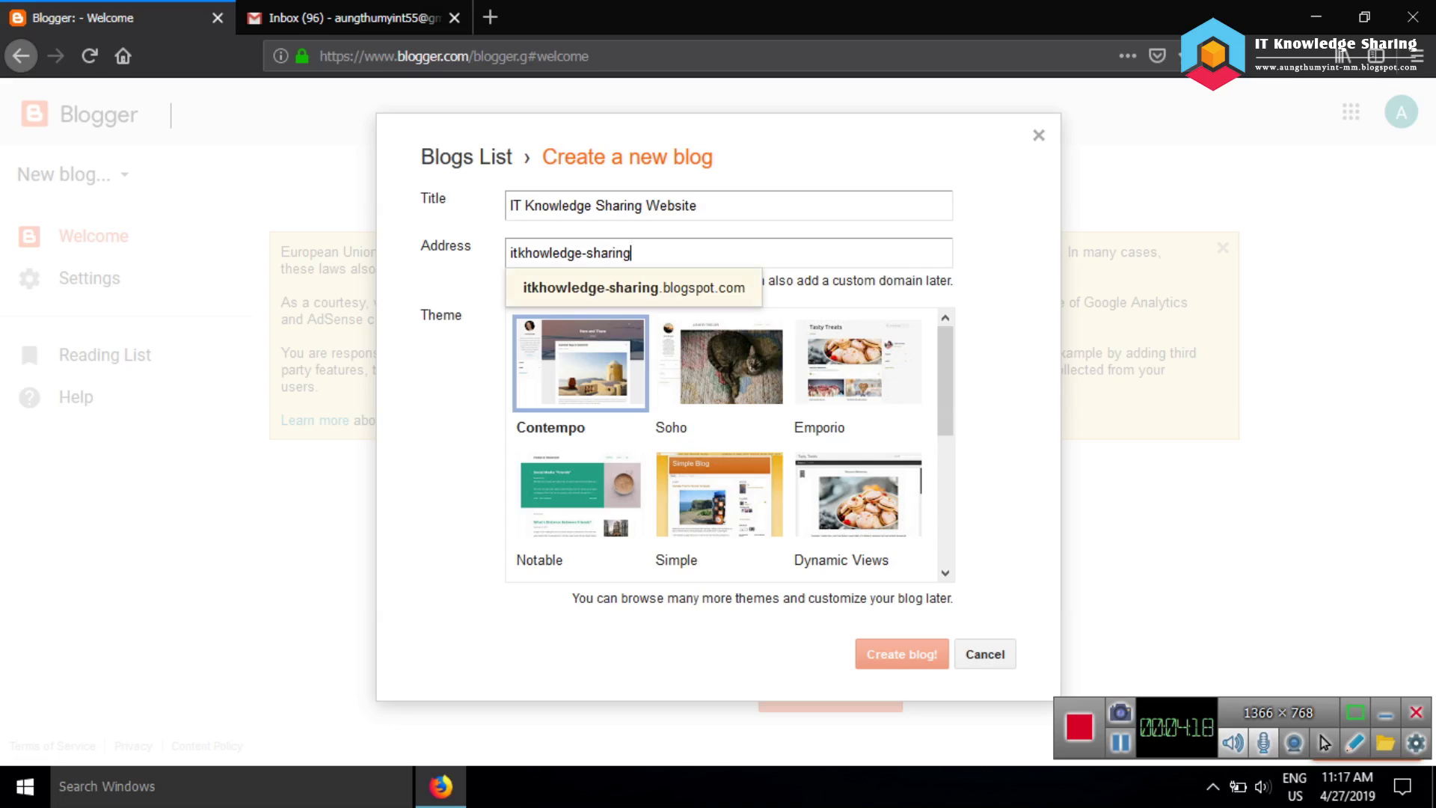
left_click(538, 253)
key("BackSpace")
type("n")
key("Down")
key("Return")
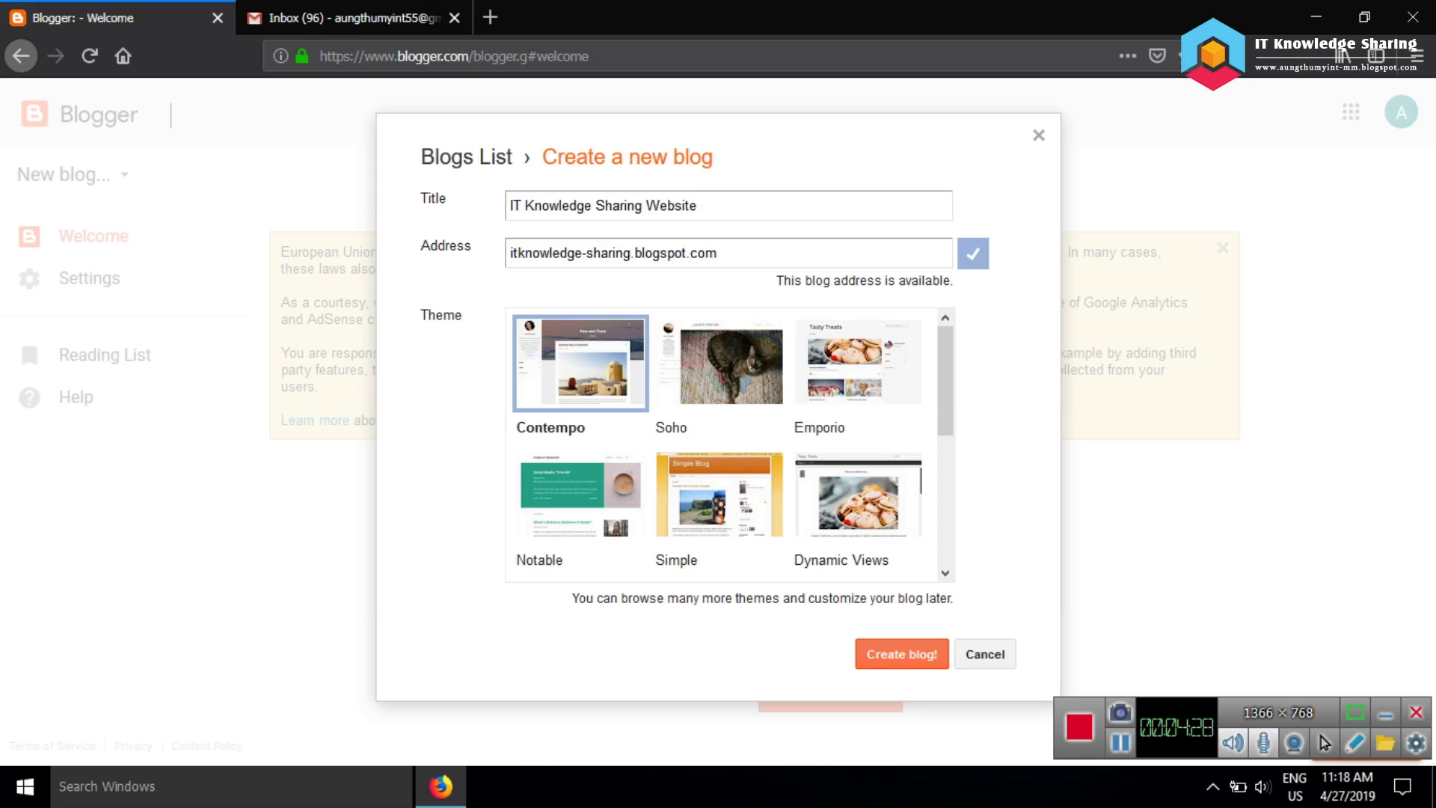
Browse the theme list and create the blog with the Contempo theme kept
scroll(732, 445, "down", 1)
scroll(732, 445, "down", 3)
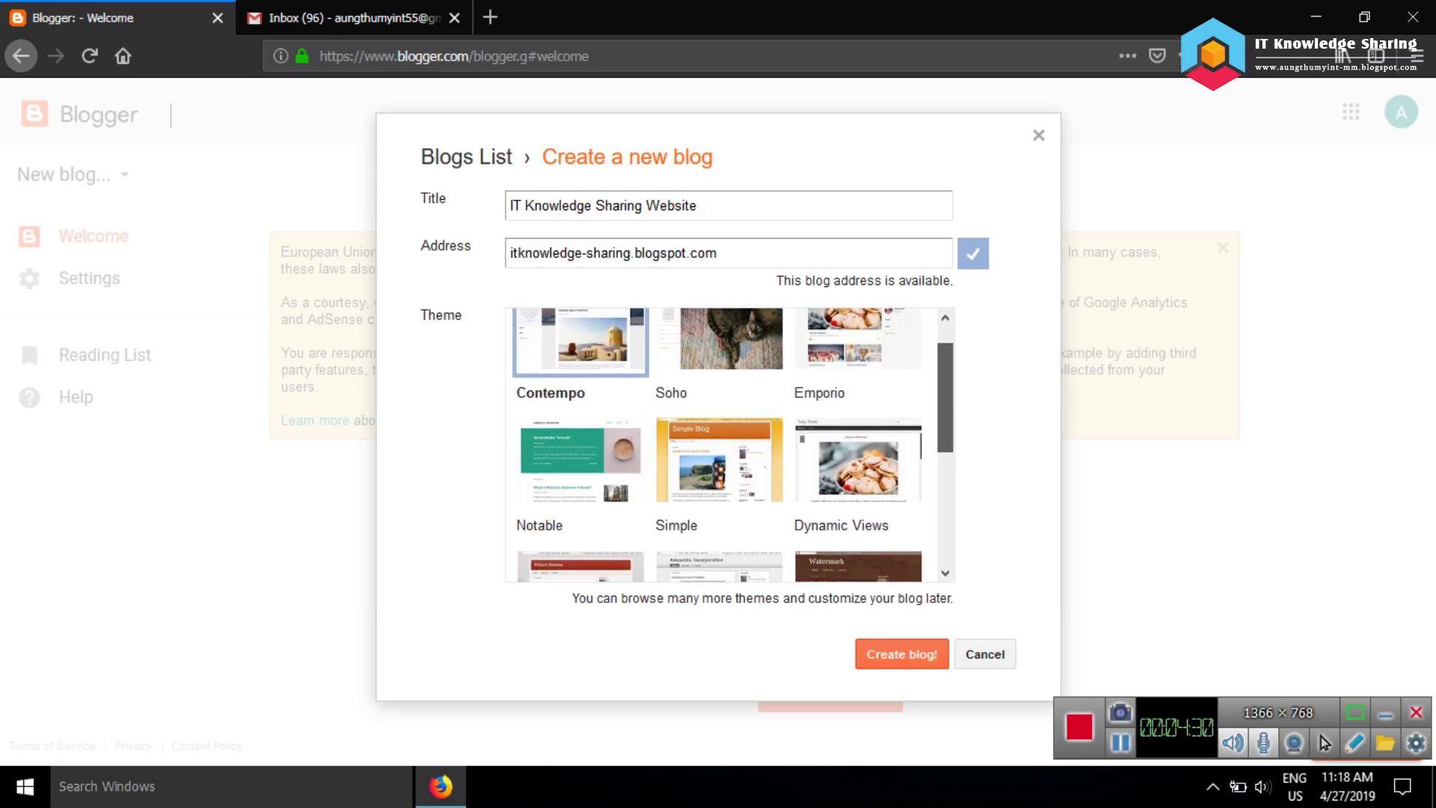
scroll(732, 445, "up", 3)
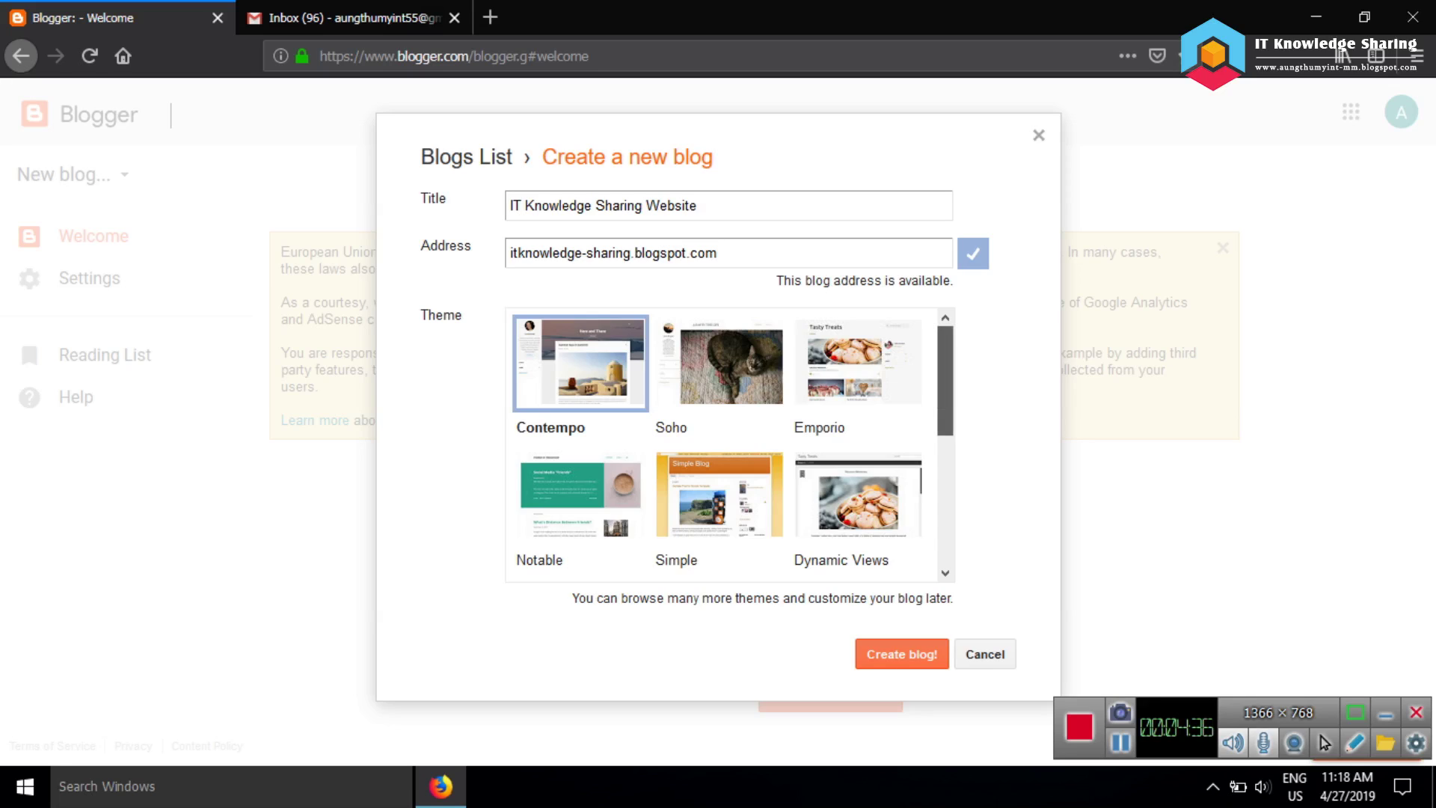
scroll(732, 445, "down", 3)
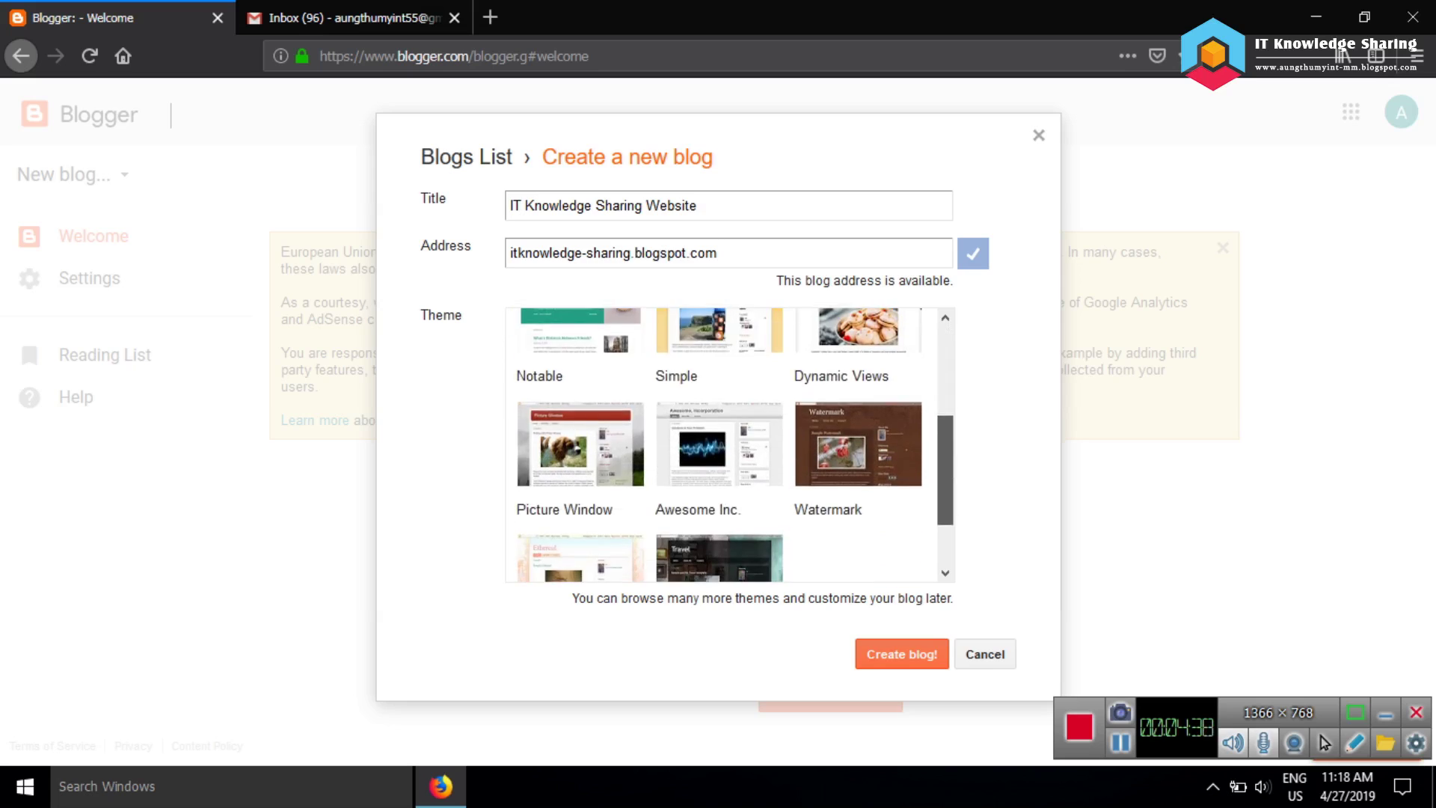
scroll(721, 445, "up", 3)
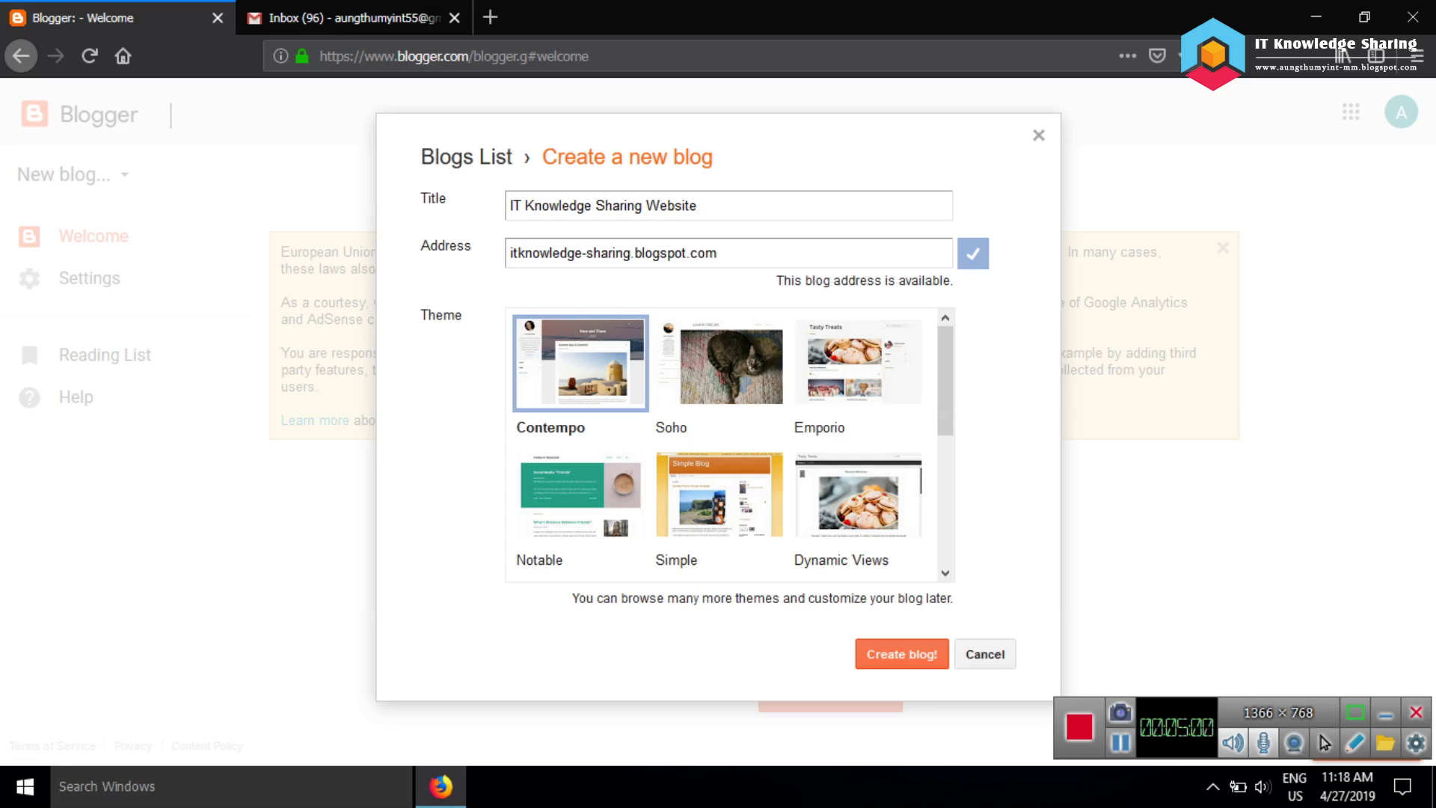
key("Return")
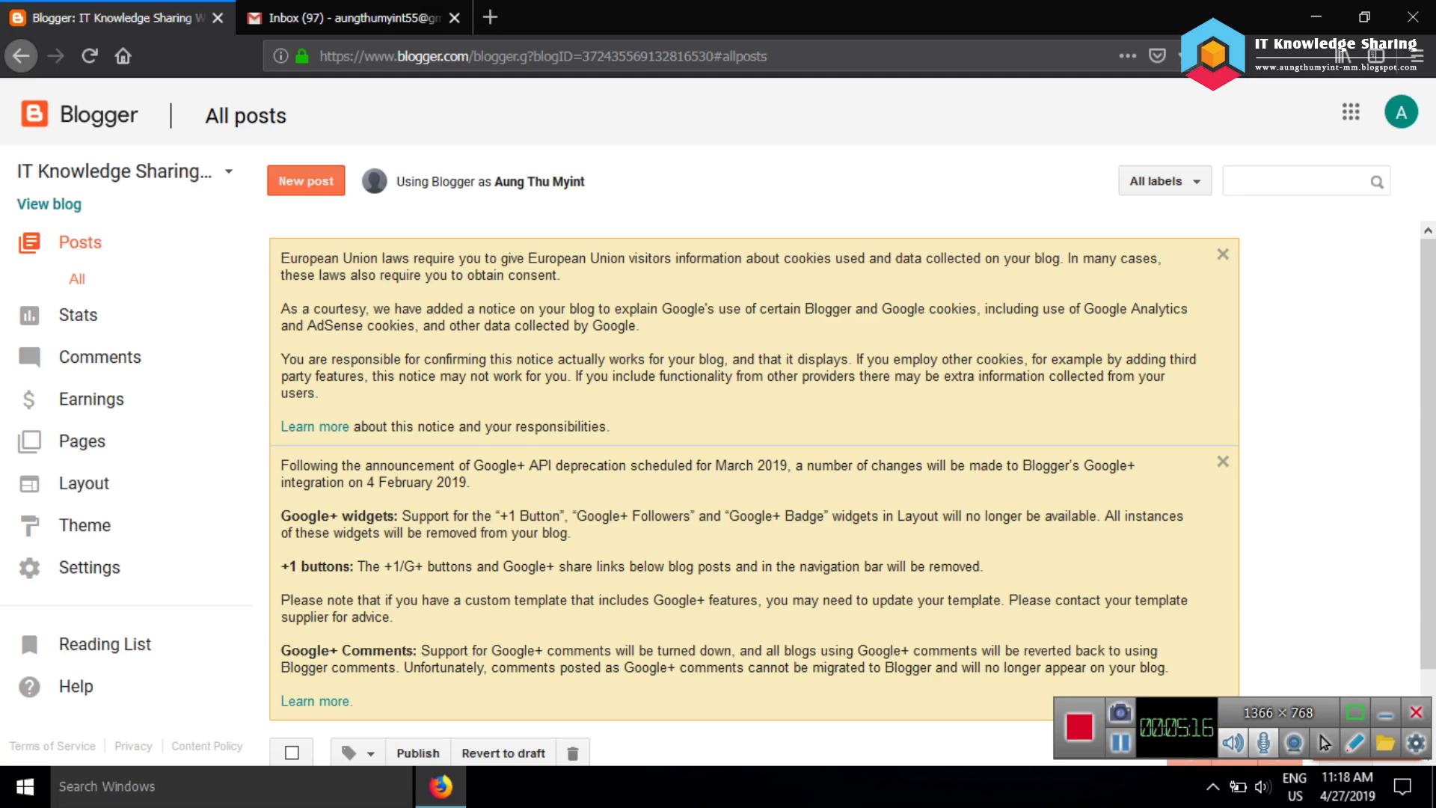
View the new blog's live site in a new tab, then return and start a new post
scroll(754, 486, "down", 1)
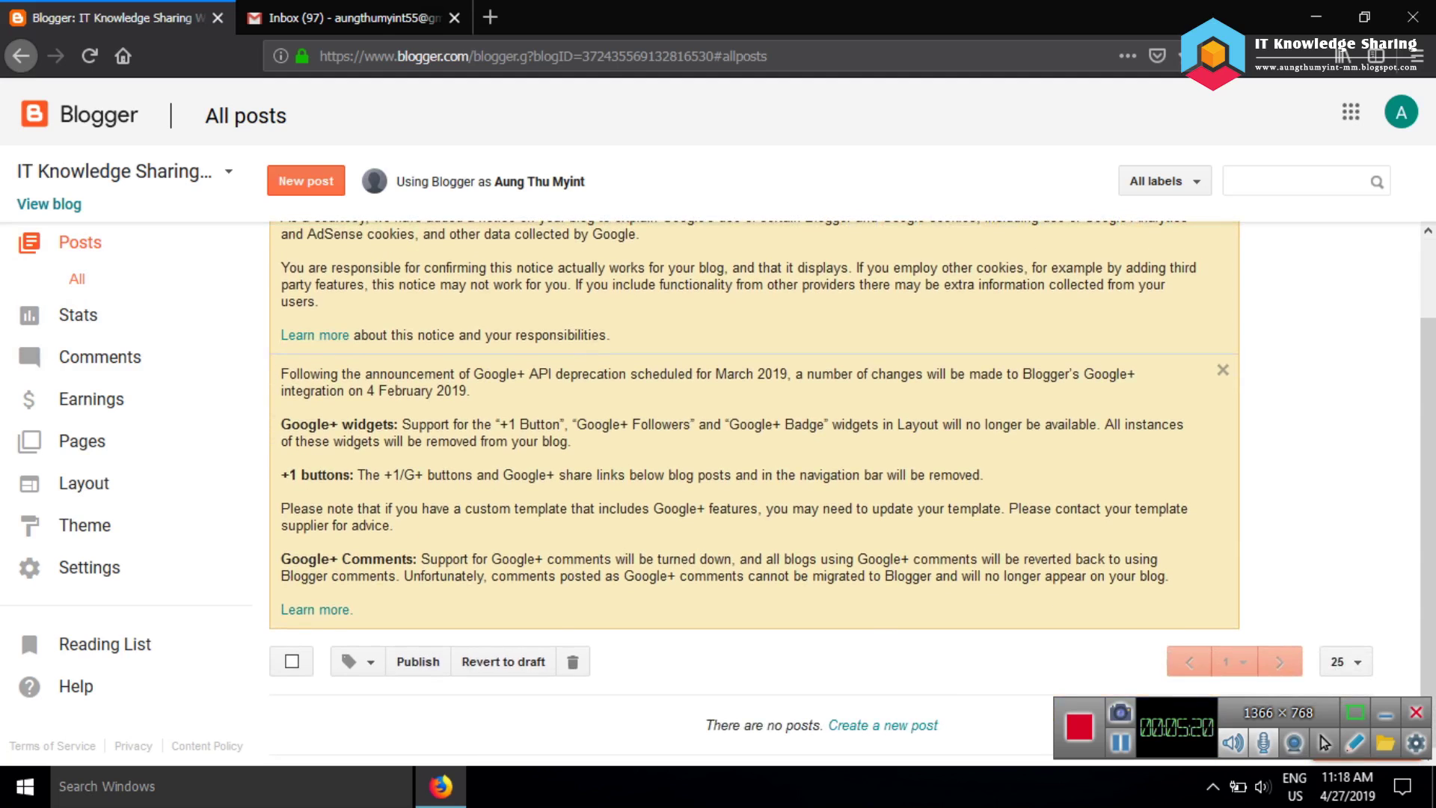
left_click(49, 203)
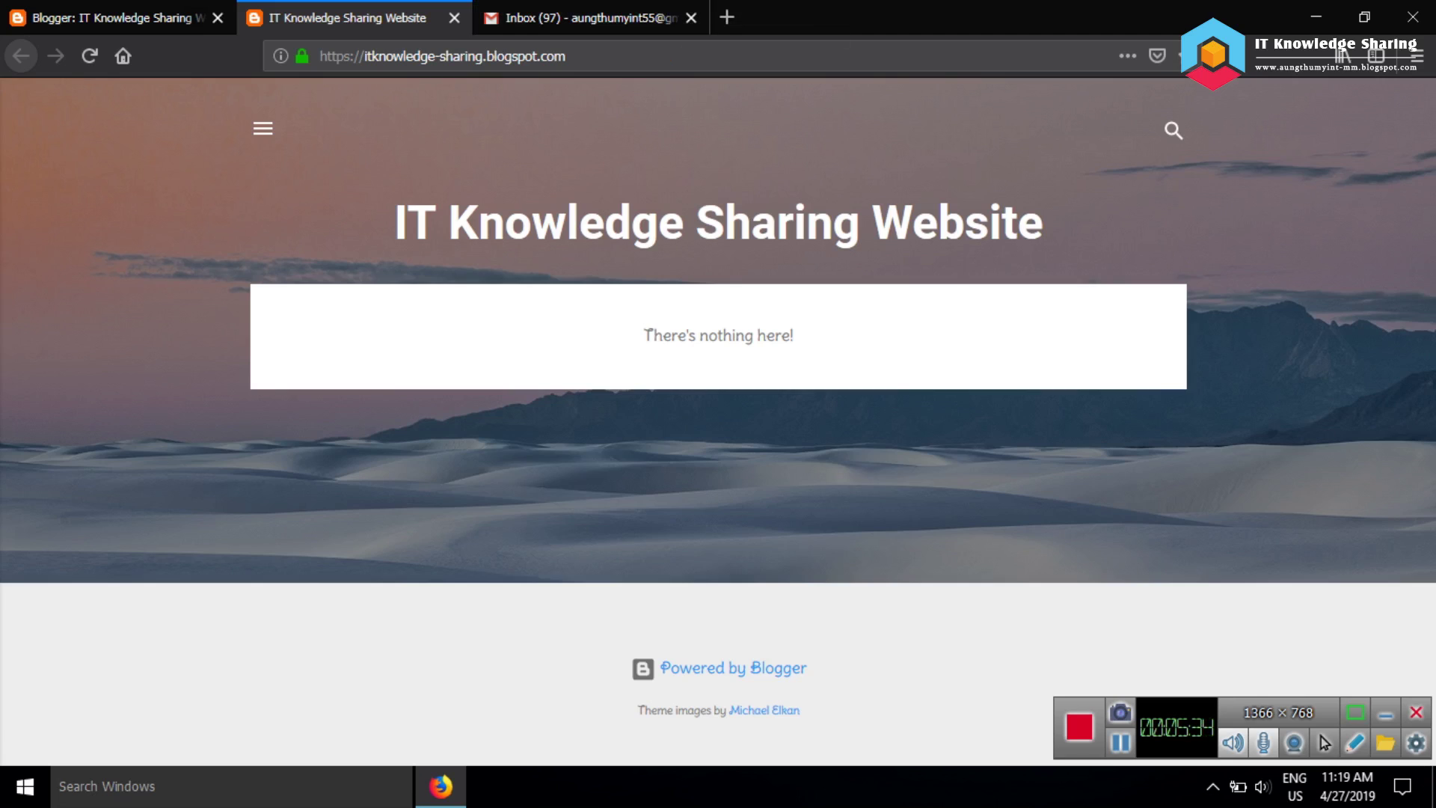
left_click(112, 17)
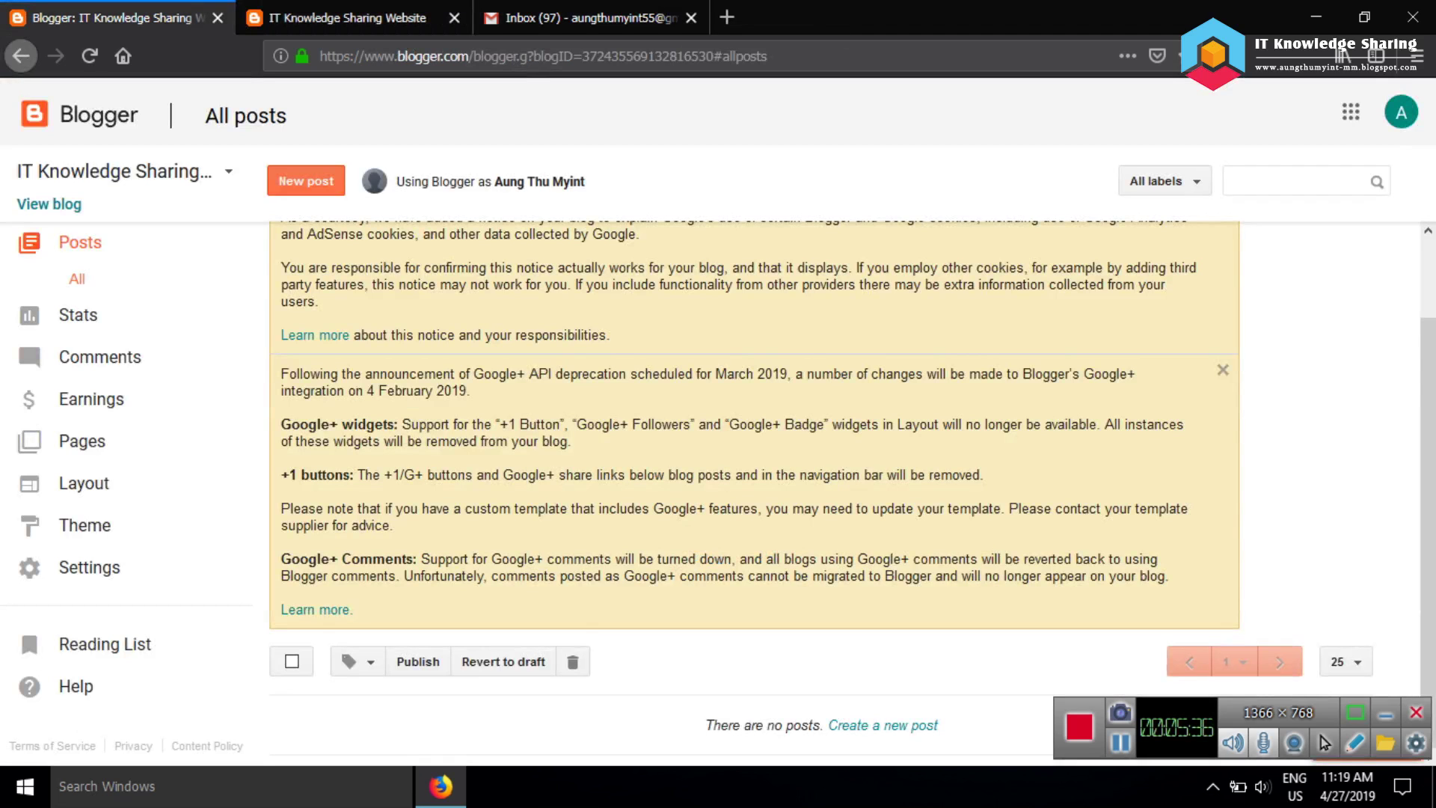
scroll(754, 463, "up", 2)
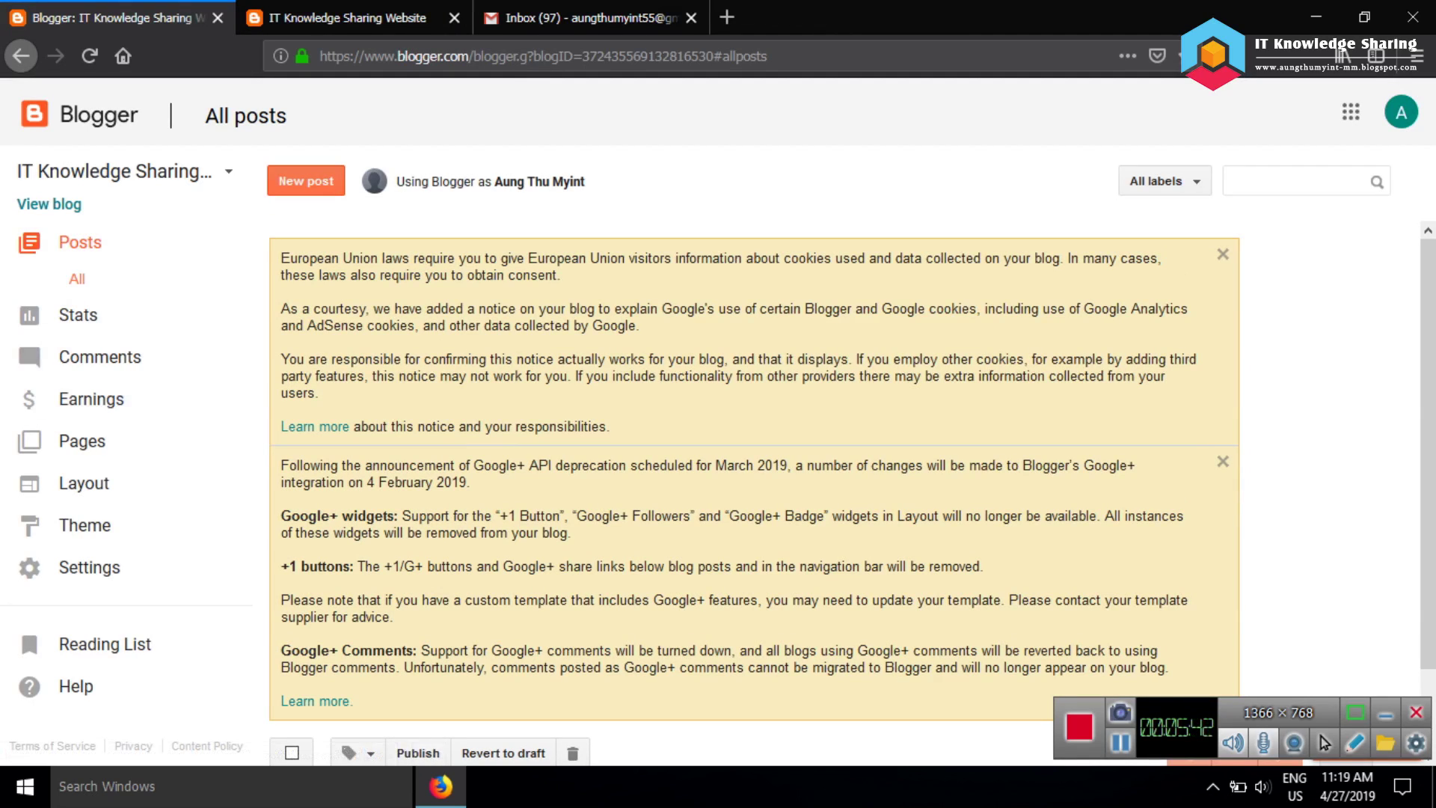
left_click(306, 181)
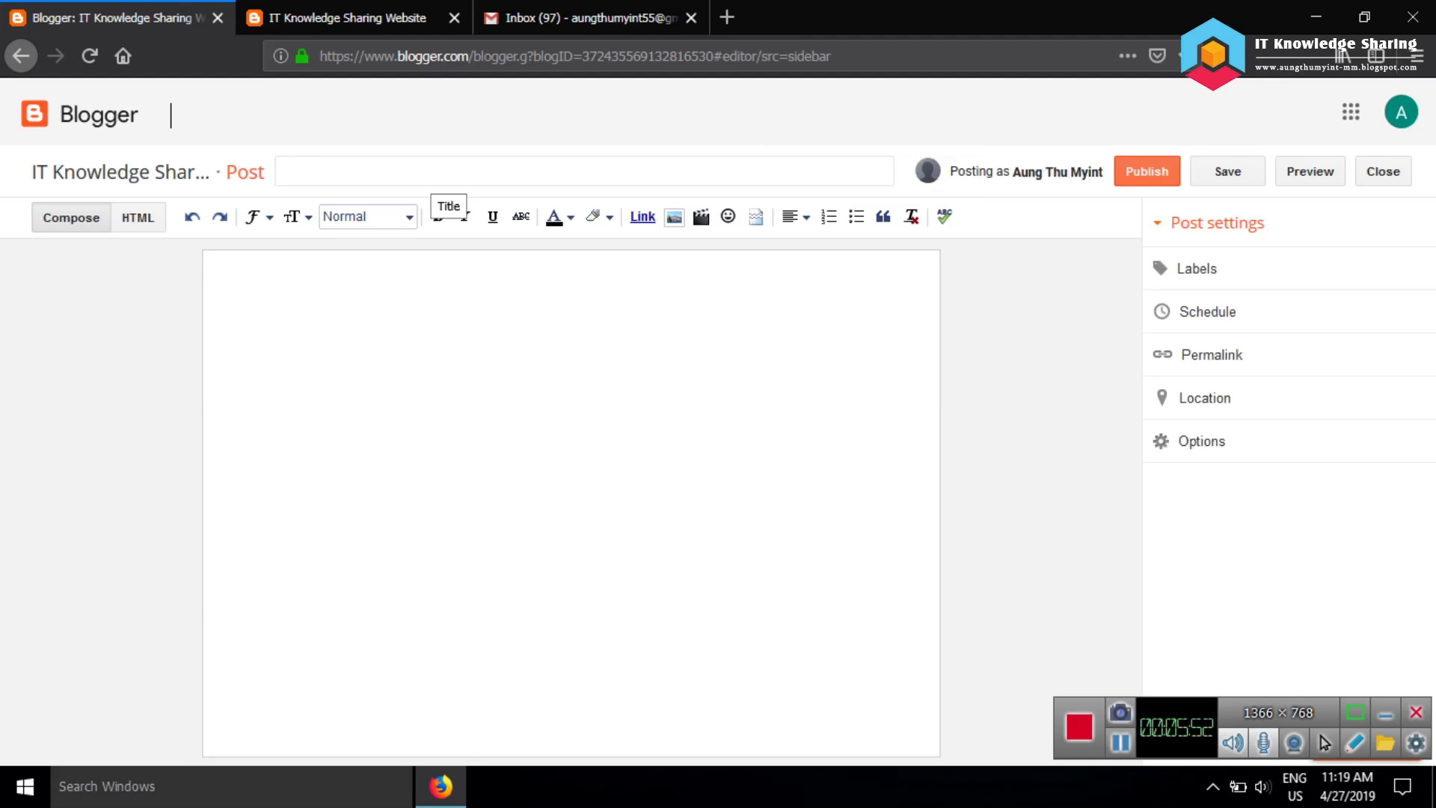
Type 'Download' in the post body, select it, and open the link dialog
left_click(220, 274)
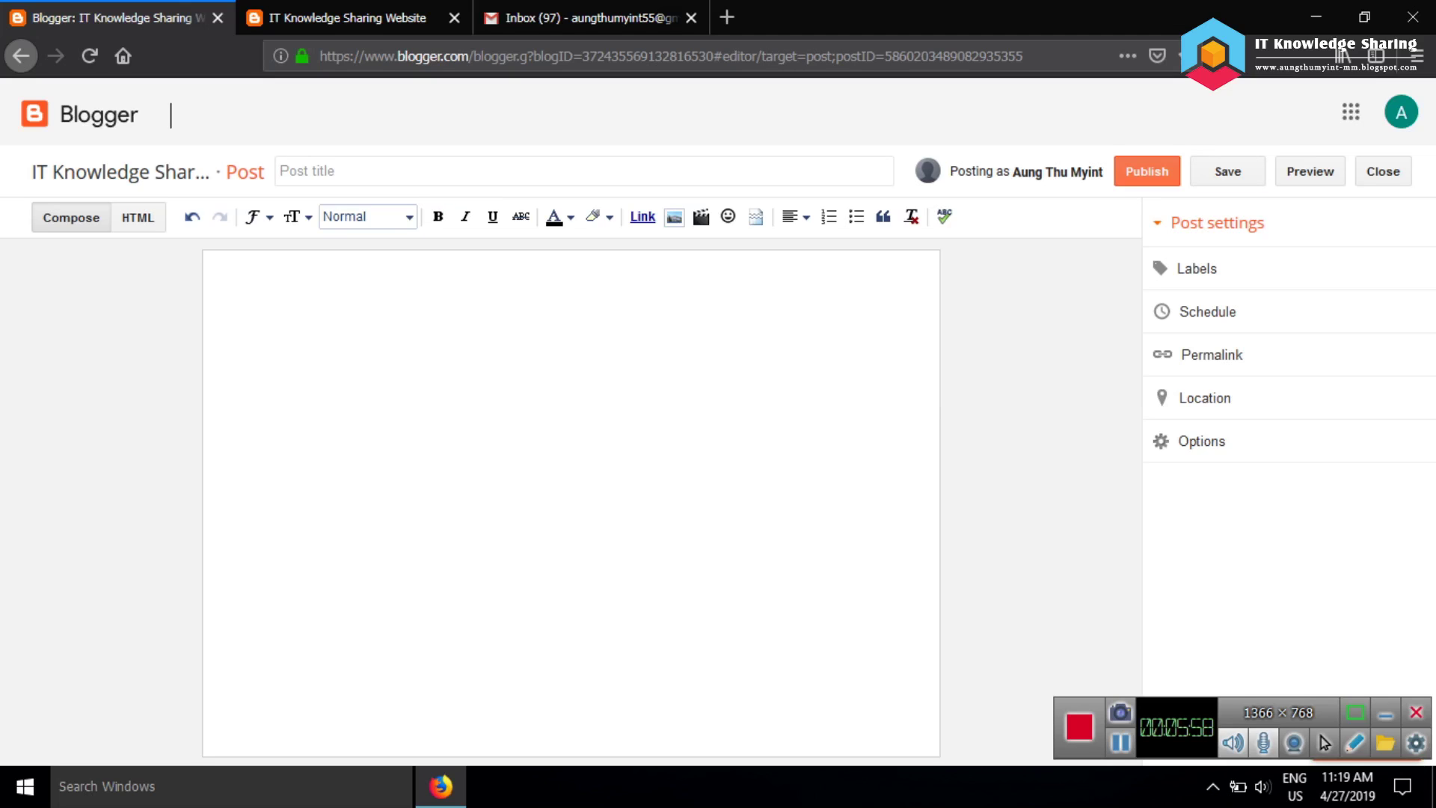
key("ctrl+b")
key("ctrl+b")
key("ctrl+i")
key("ctrl+i")
key("ctrl+u")
key("ctrl+u")
type("Download")
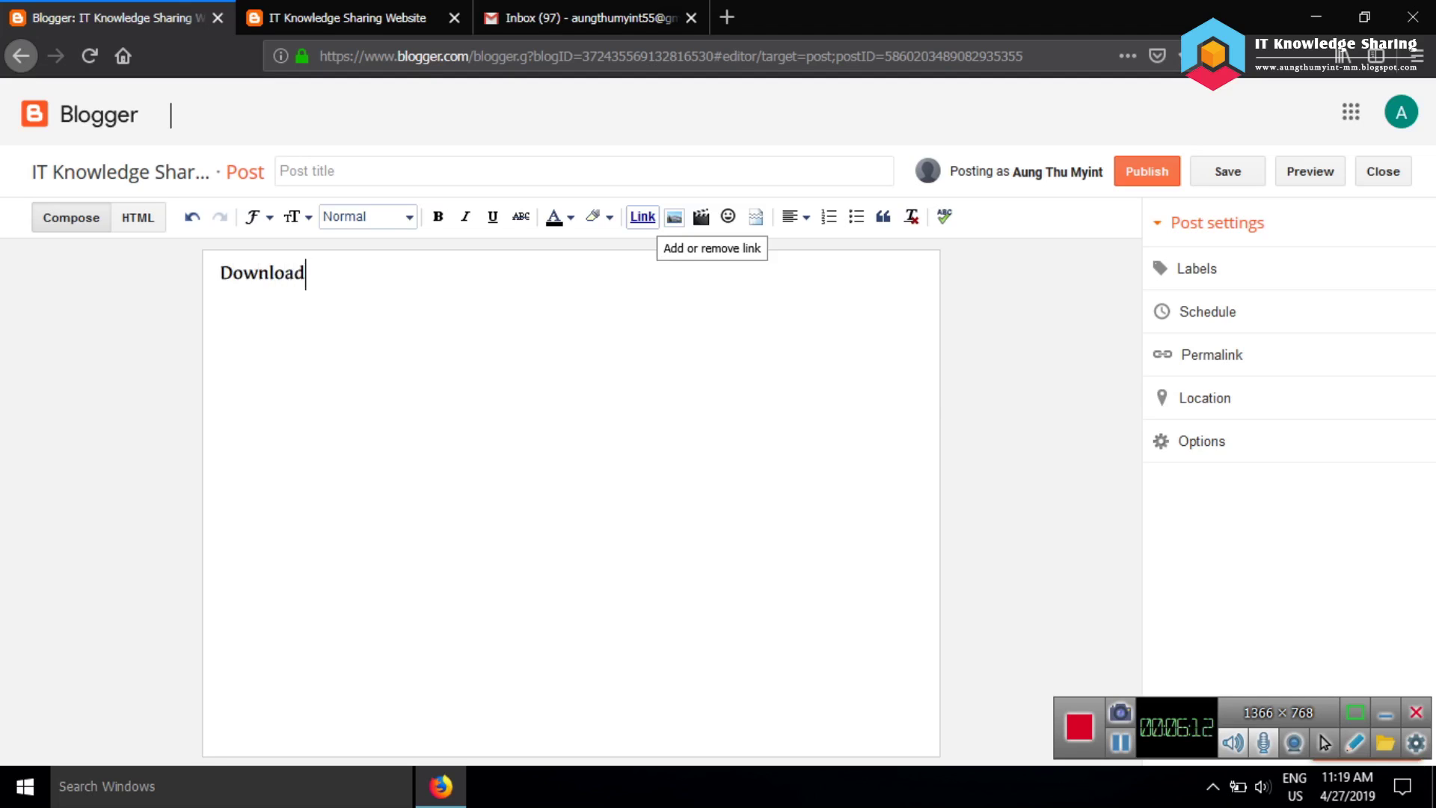
key("Home")
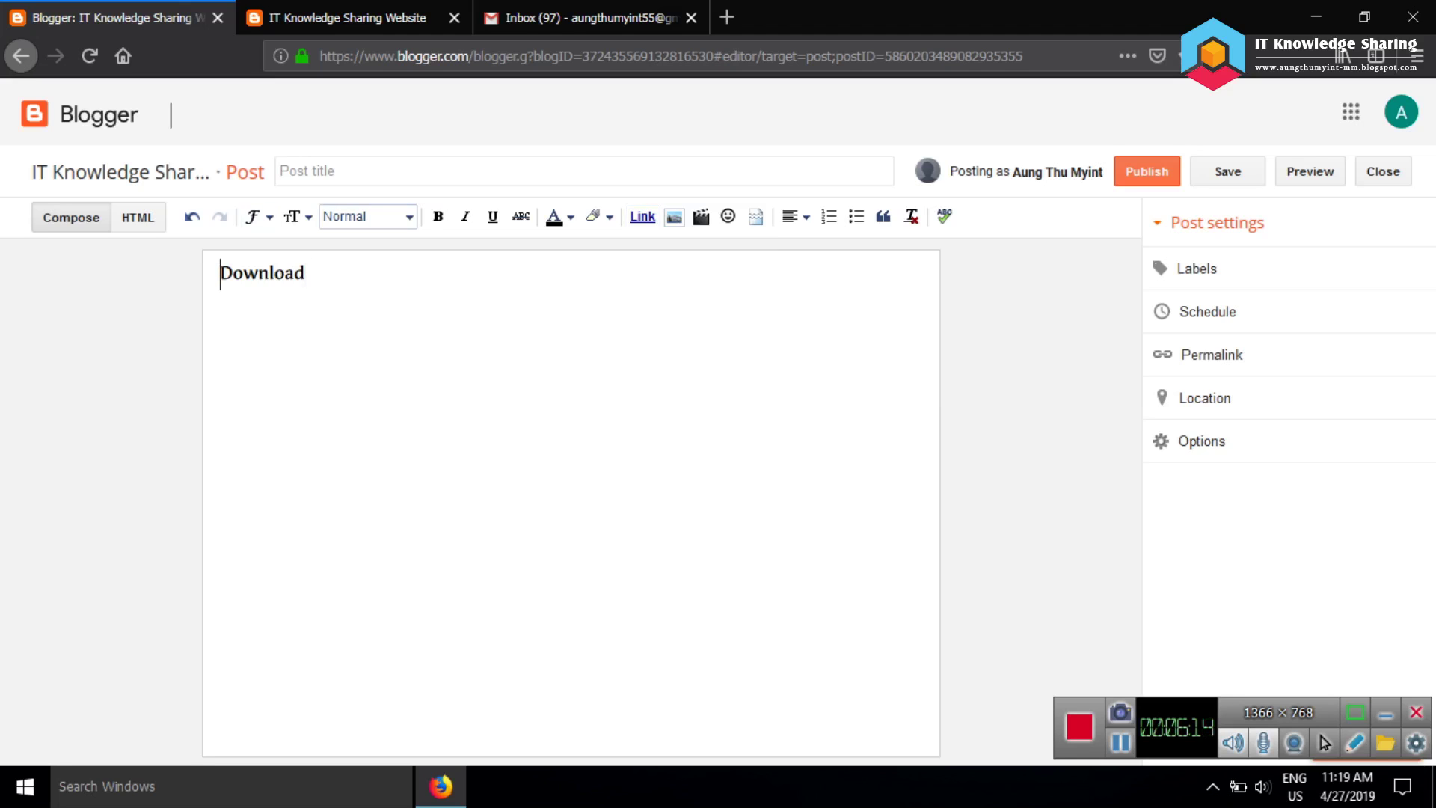
key("shift+Right")
key("shift+Right")
key("shift+Right")
key("shift+Right")
key("shift+Right")
key("shift+Right")
key("shift+Right")
key("shift+Right")
left_click(643, 216)
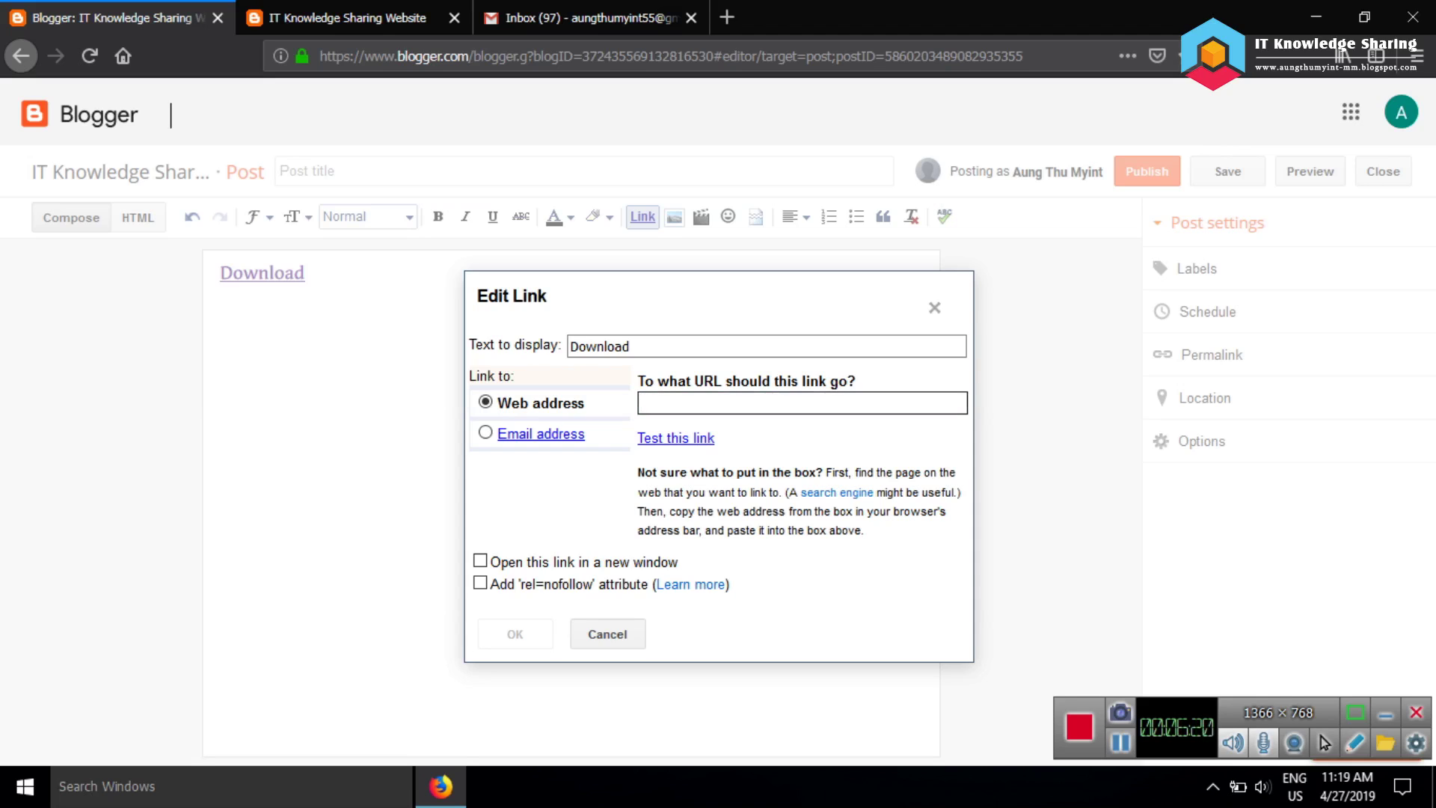
right_click(671, 407)
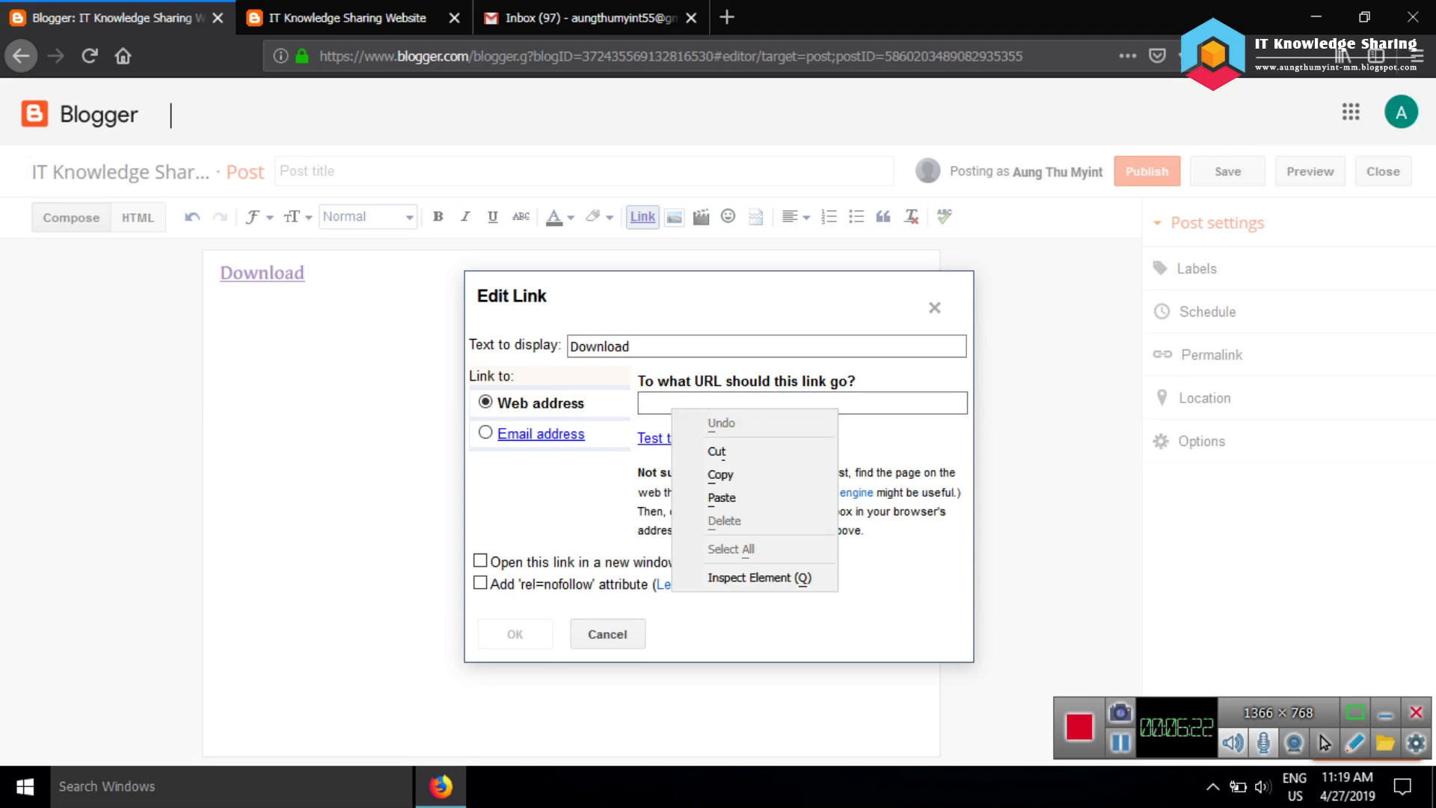
key("Escape")
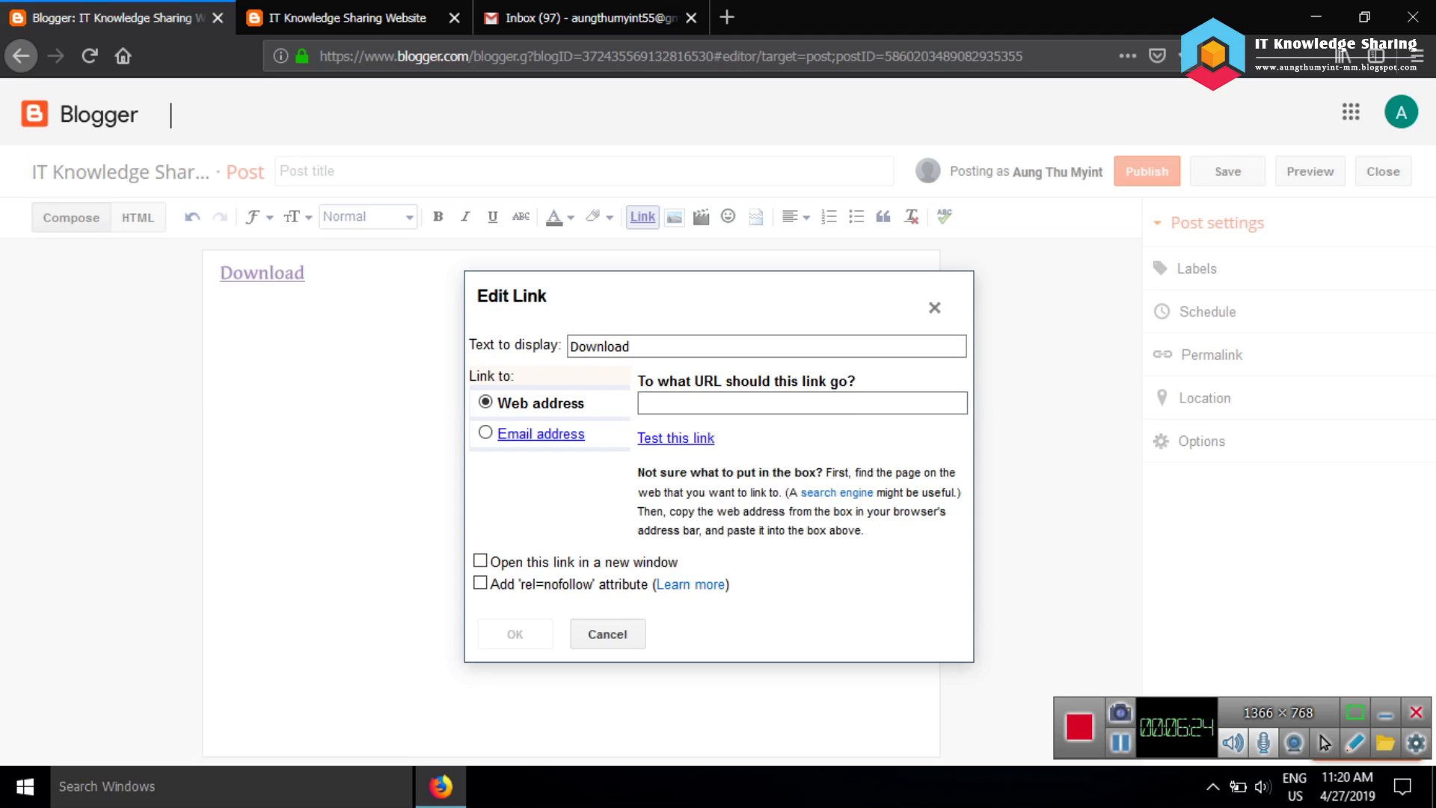
key("Escape")
left_click(305, 273)
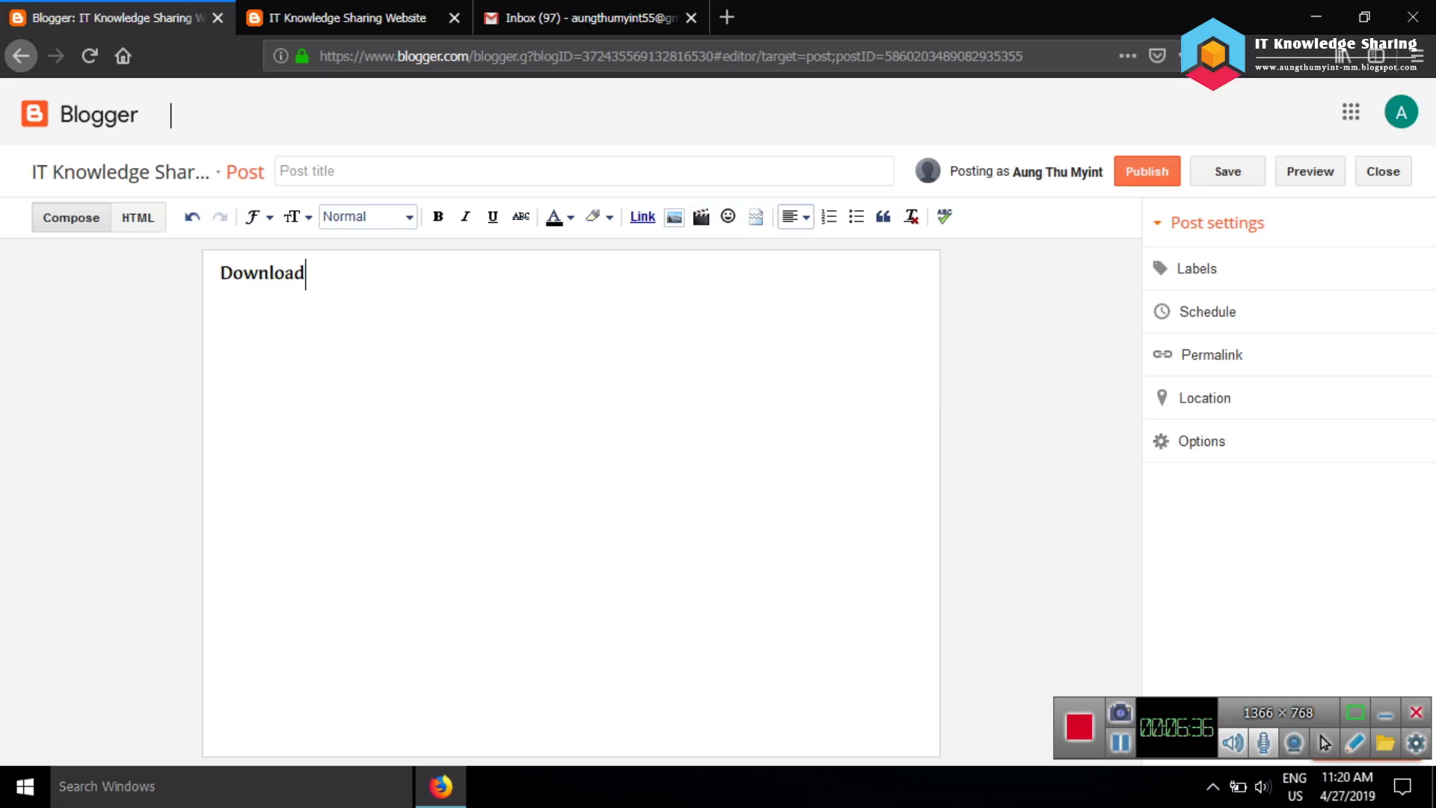
Glance at the alignment choices, then expand the post's Options and Labels settings without adding labels
left_click(794, 217)
key("Escape")
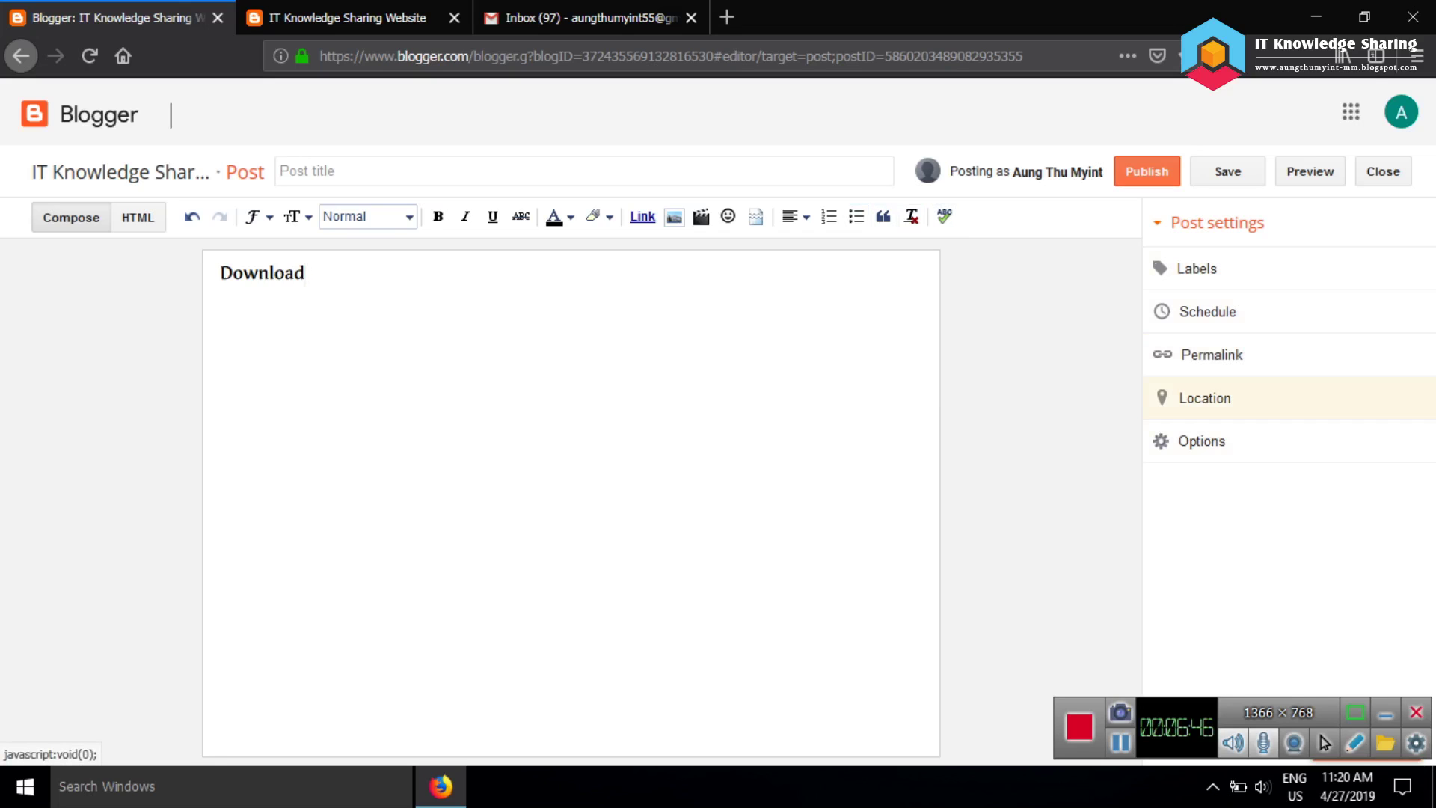
left_click(1201, 441)
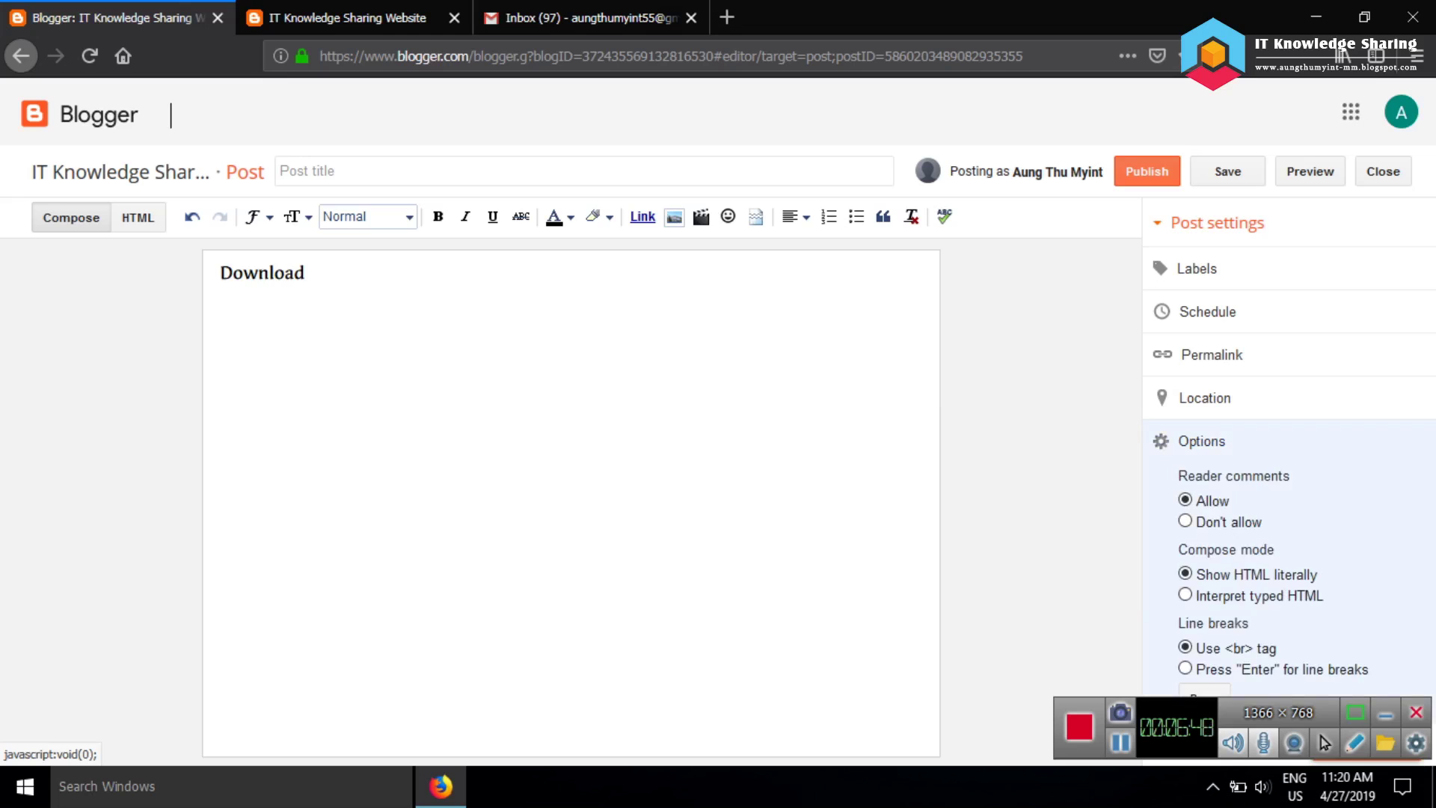
left_click(1197, 269)
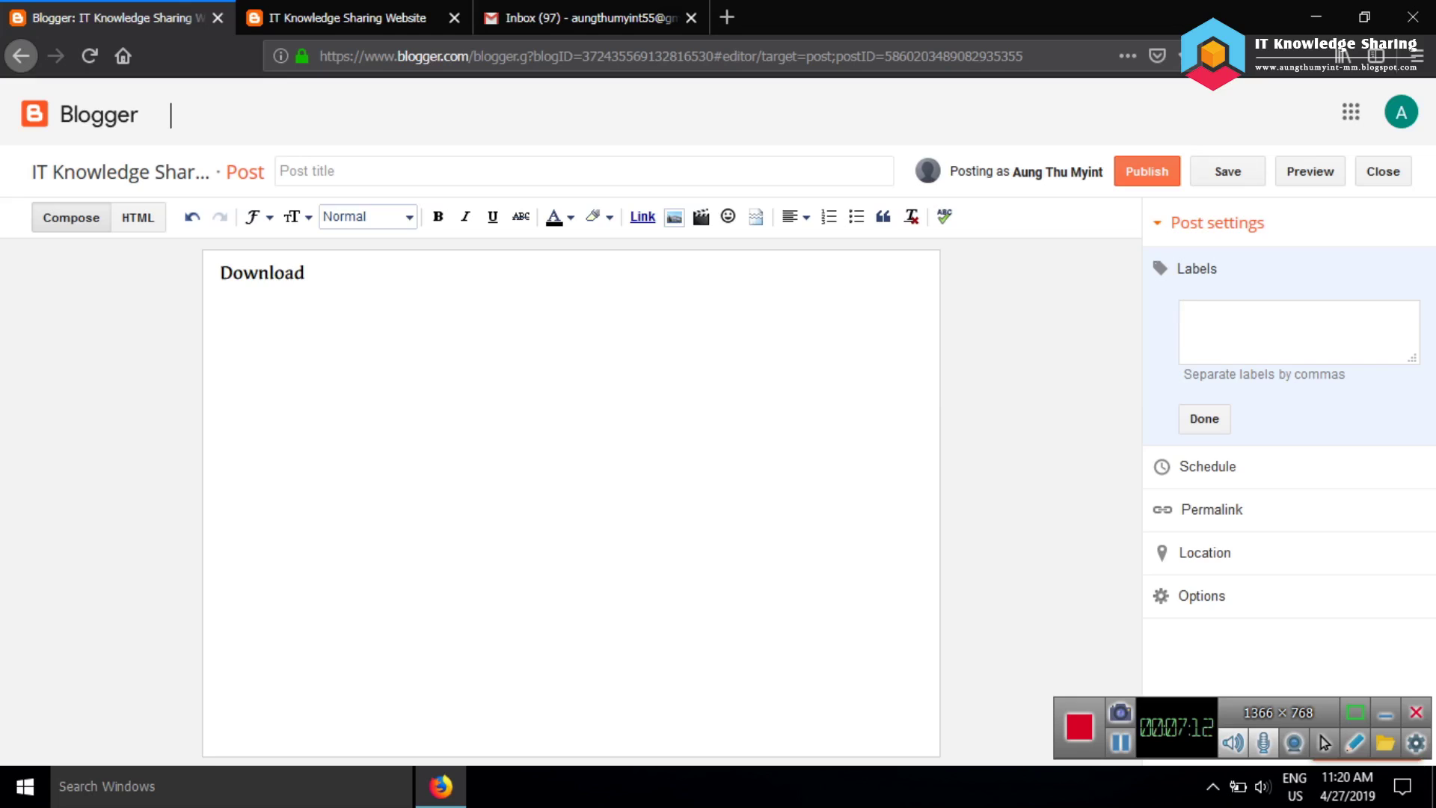
left_click(305, 273)
Filter the post list to Drafts and delete the 'Download' draft, confirming the deletion
left_click(1382, 171)
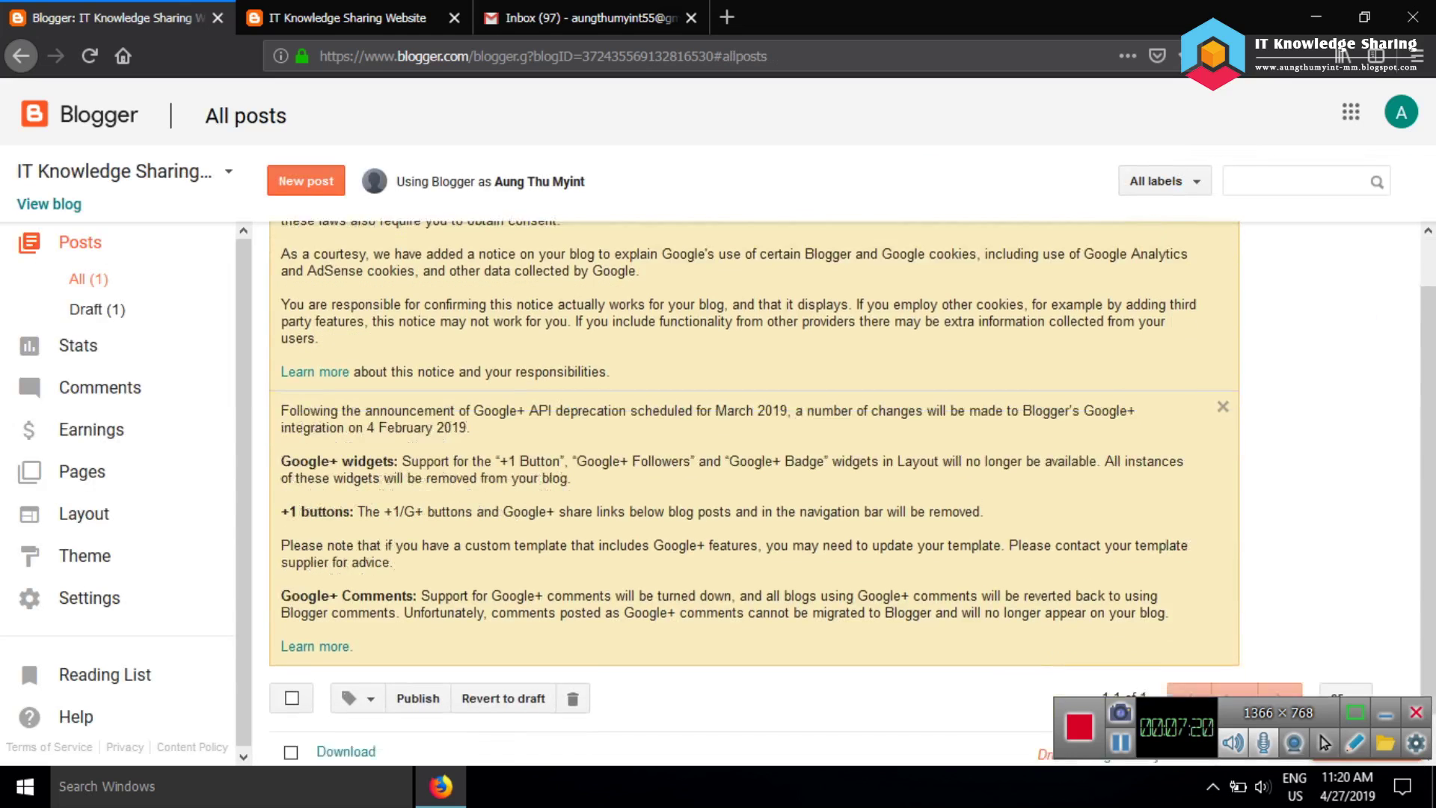
scroll(747, 486, "down", 2)
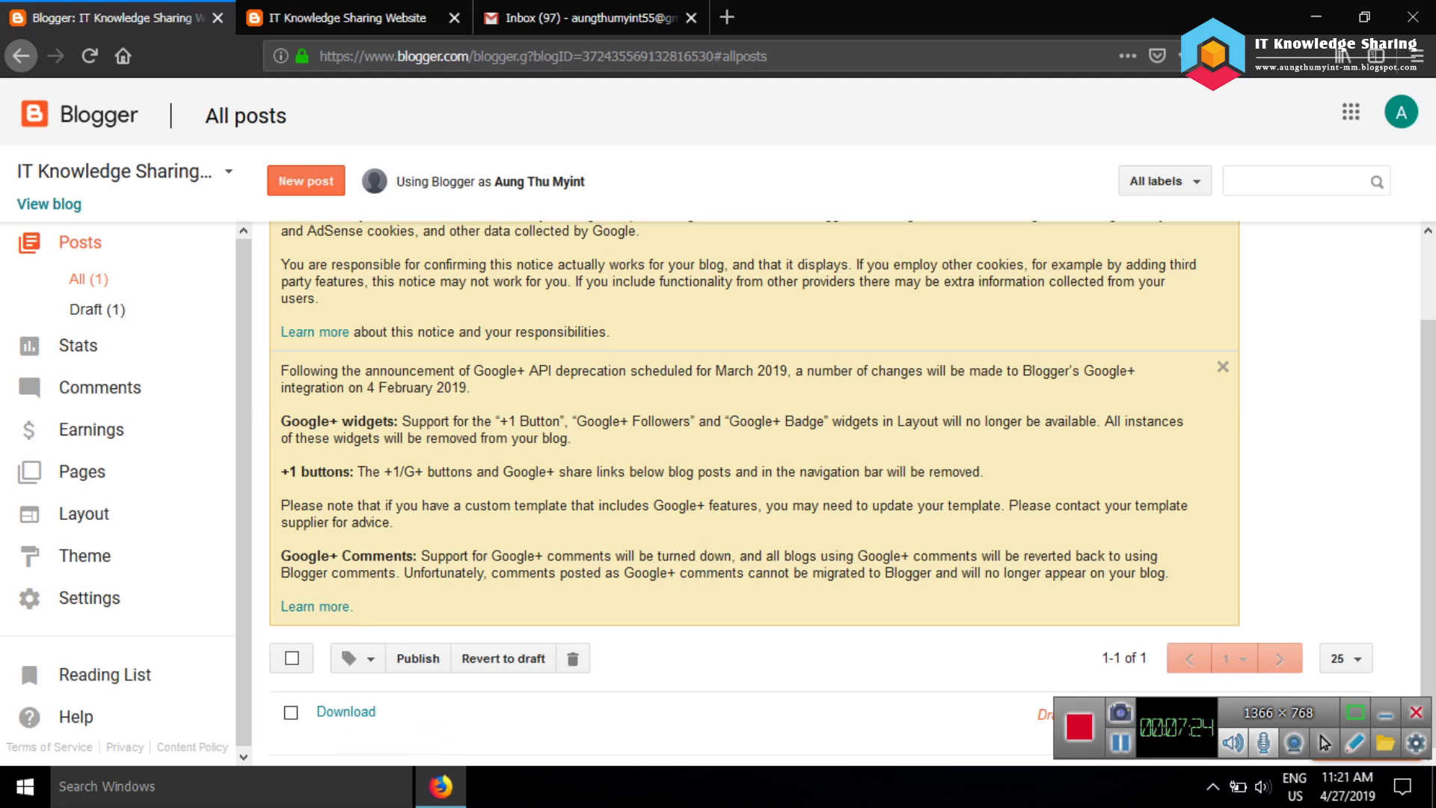
left_click(96, 309)
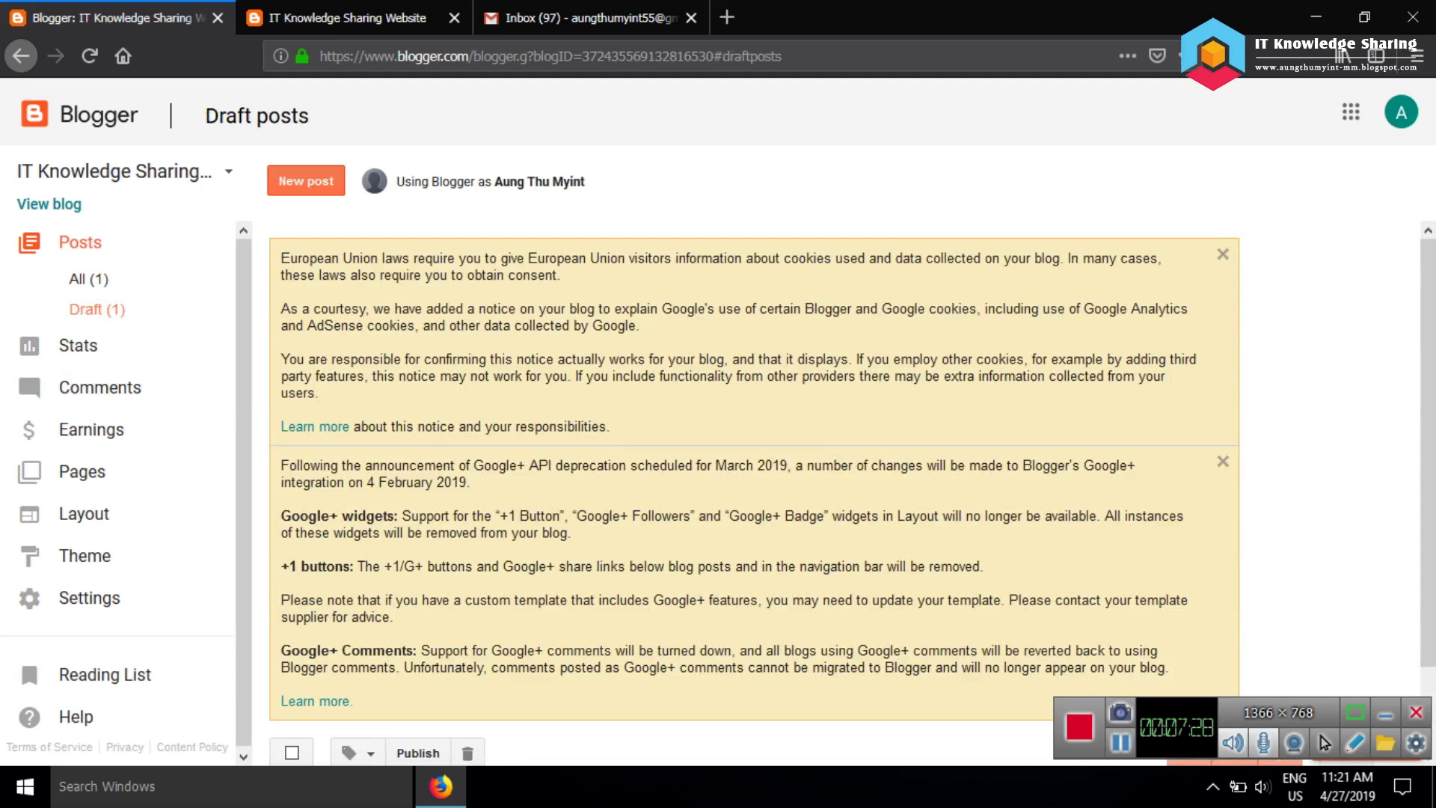
scroll(747, 493, "down", 2)
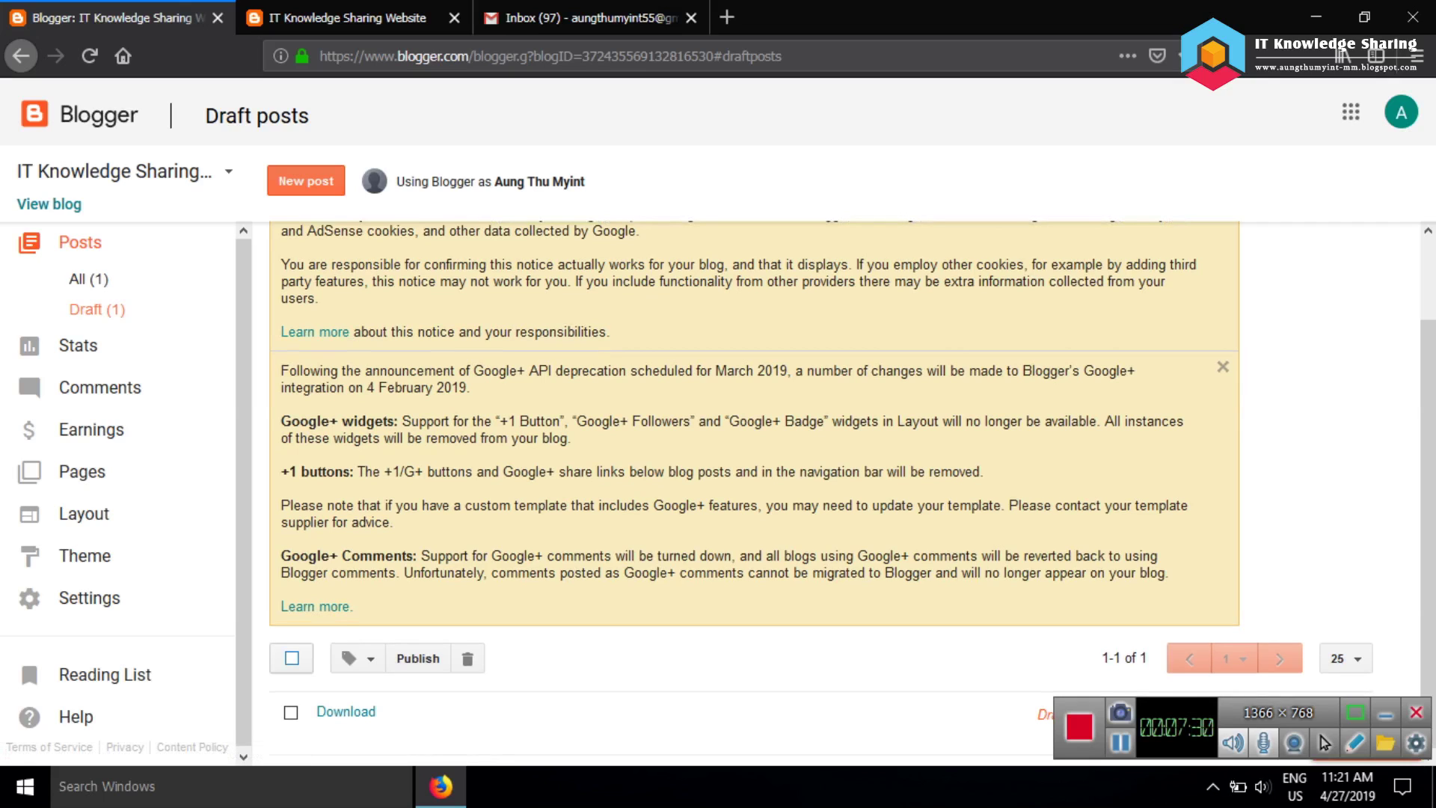
left_click(292, 658)
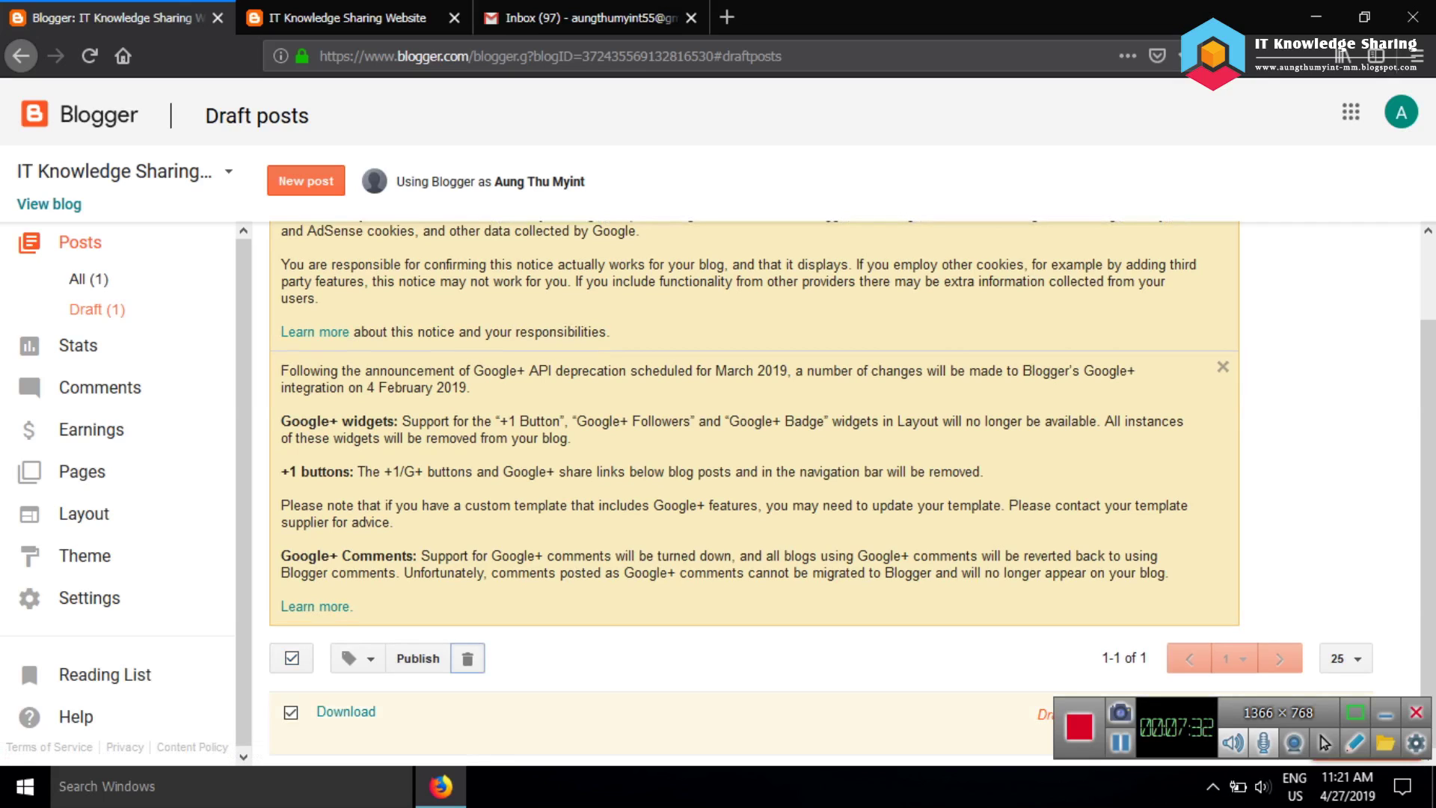
left_click(467, 658)
key("Return")
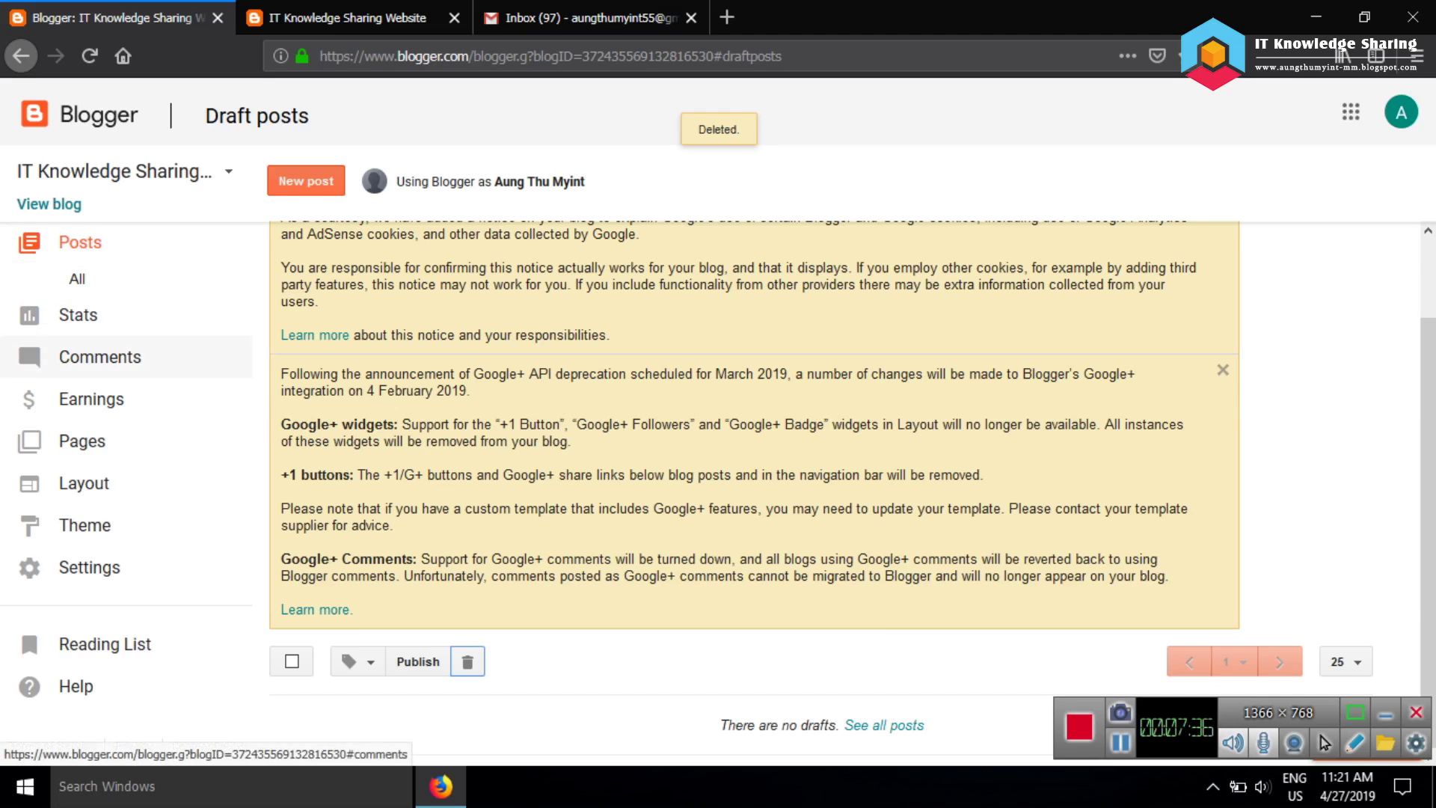
left_click(100, 356)
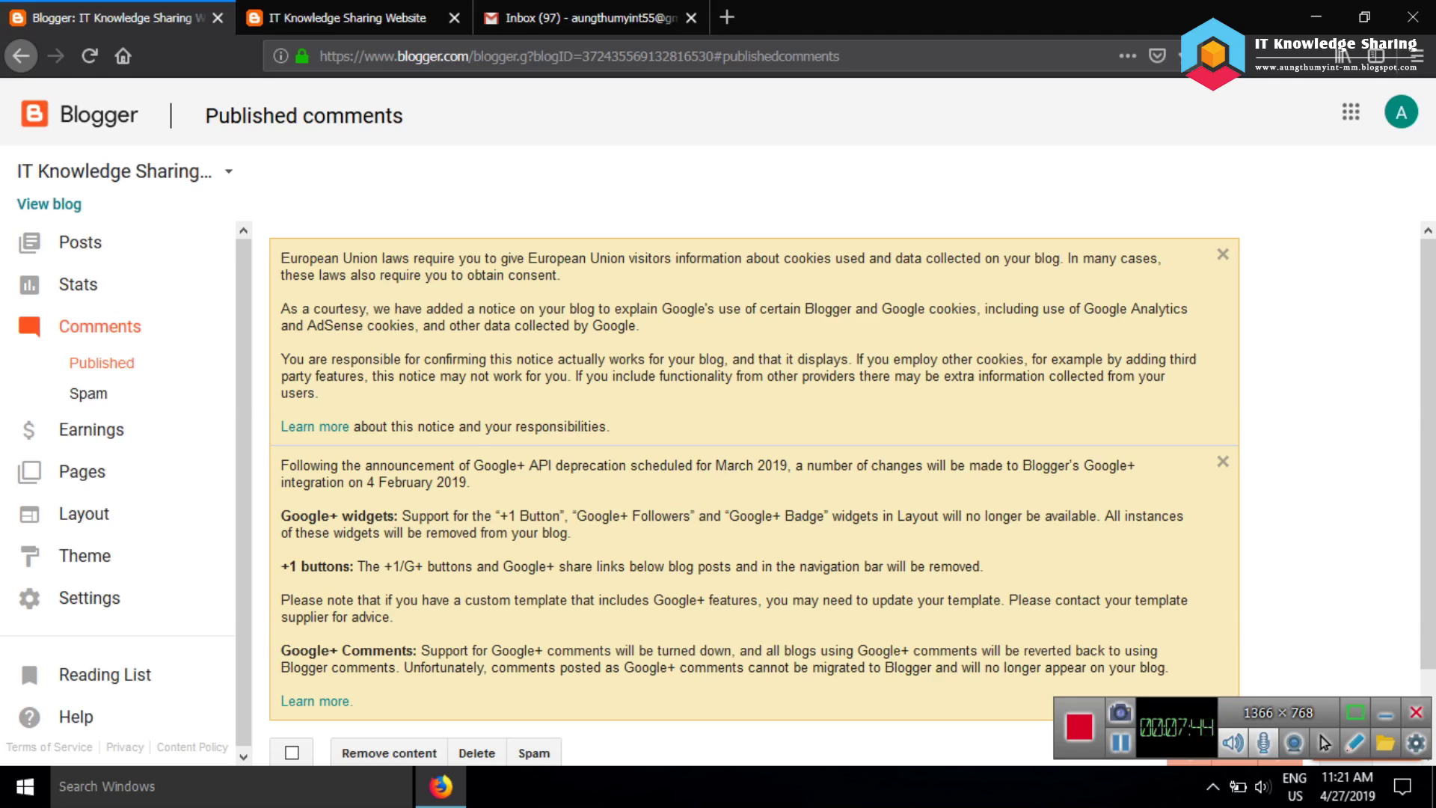
Confirm the Pages list is empty and the live blog's side panel shows nothing, then return to Blogger
scroll(718, 493, "down", 2)
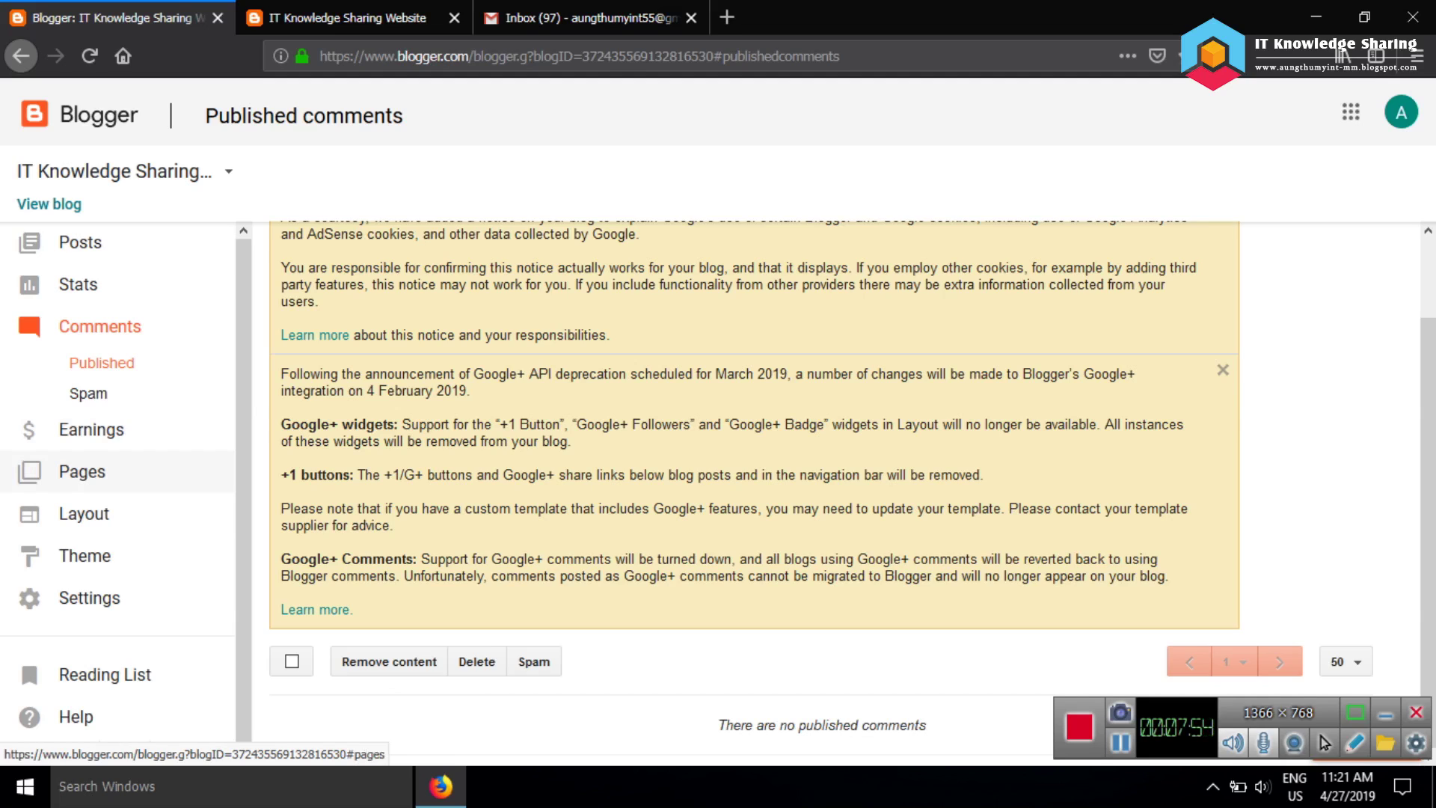
left_click(82, 471)
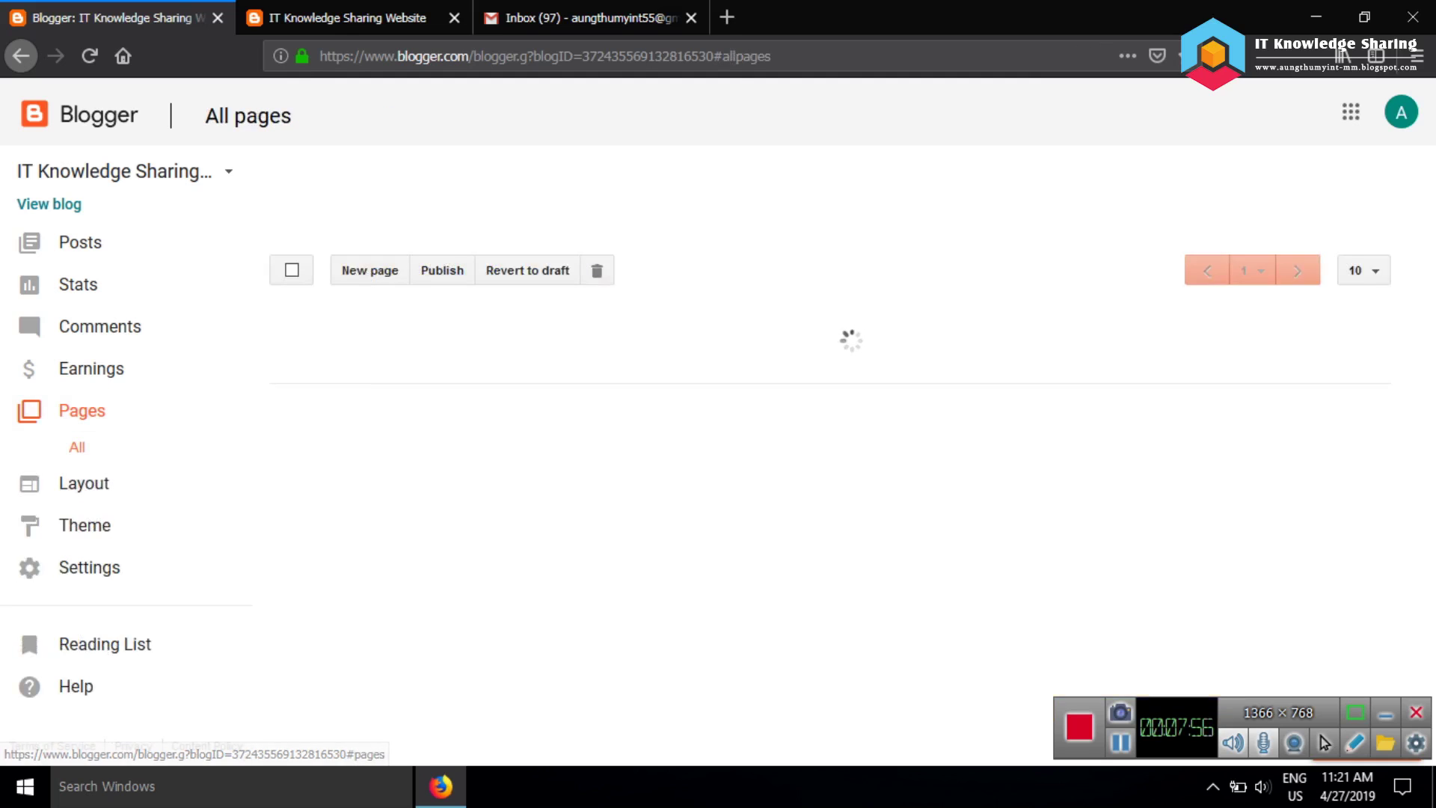
key("ctrl+Tab")
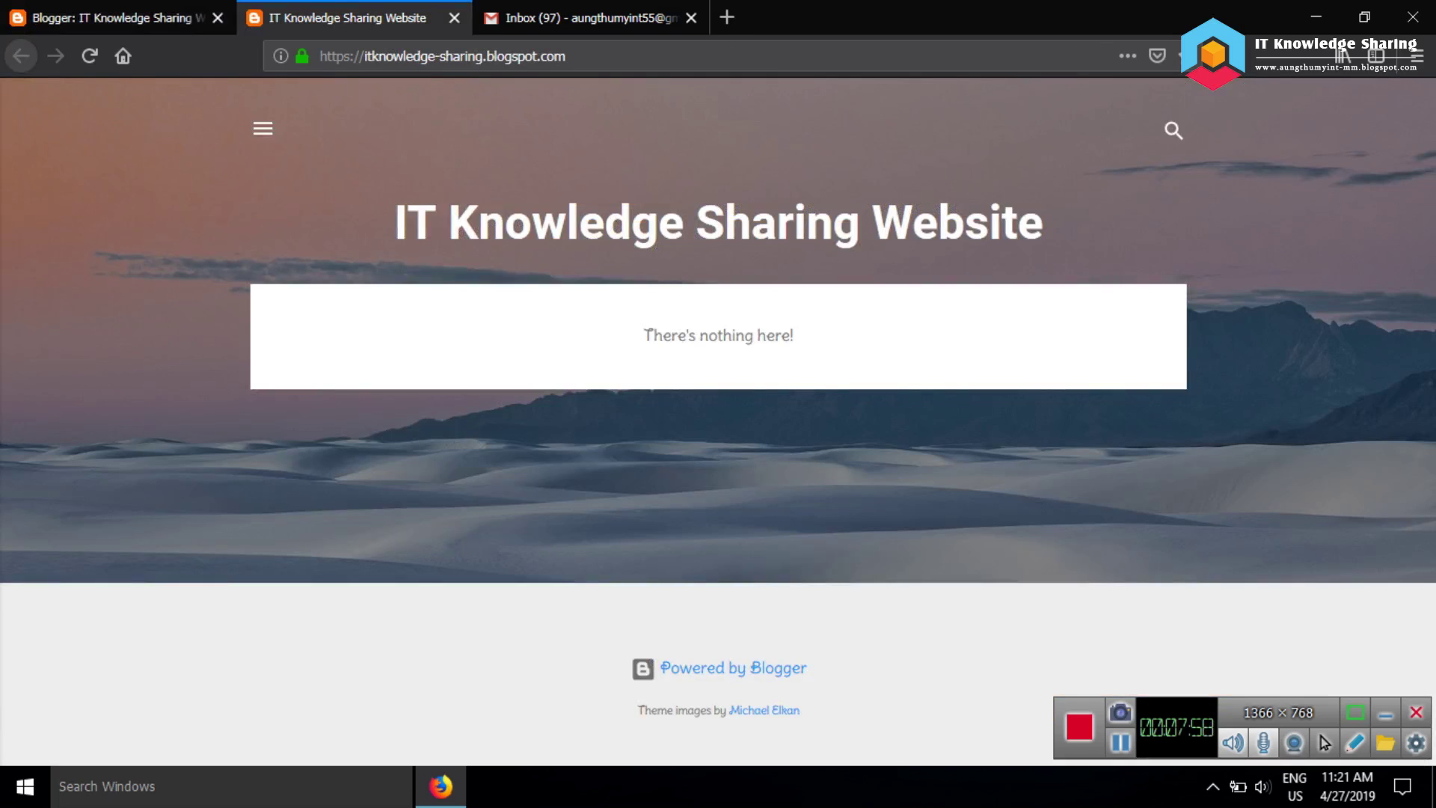
left_click(262, 128)
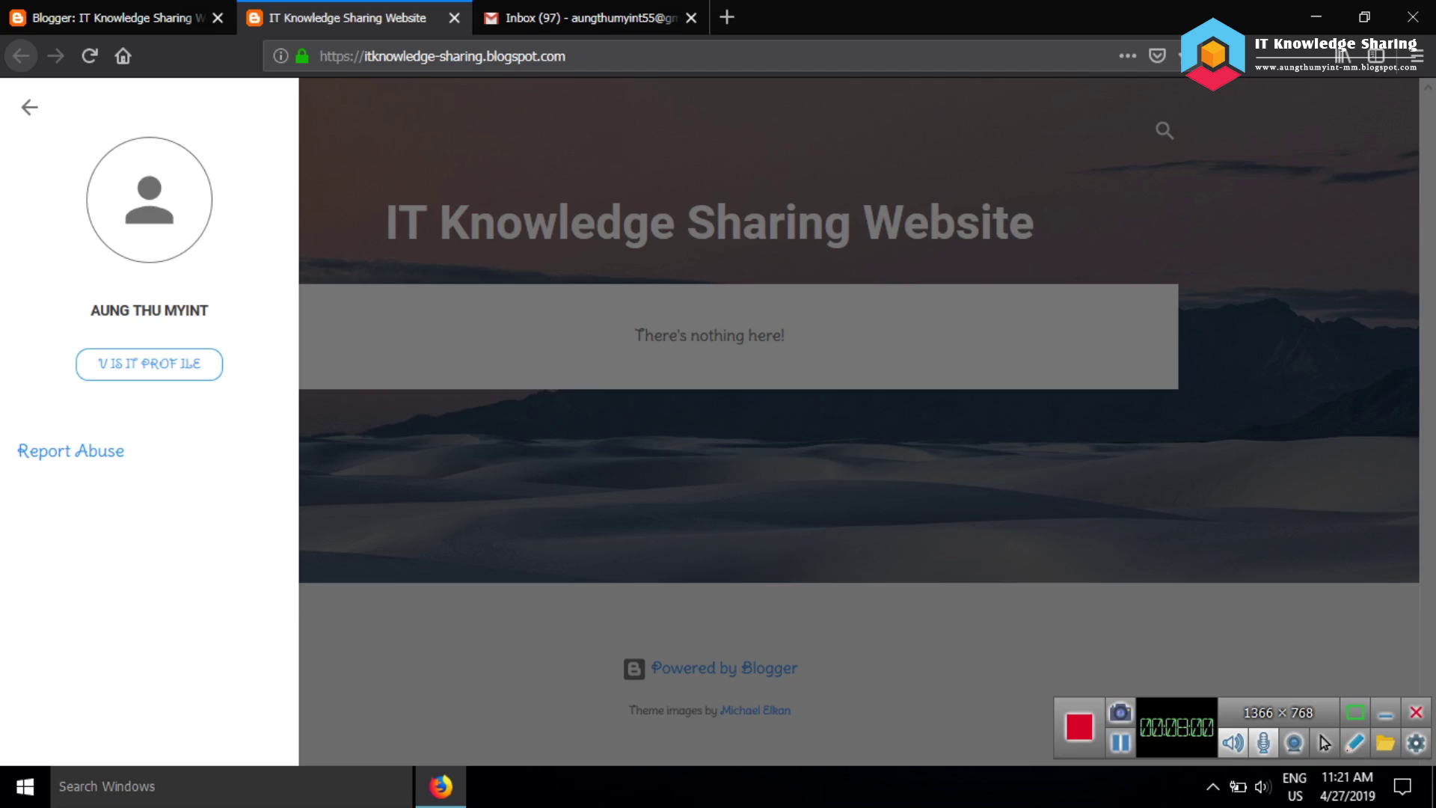
left_click(637, 334)
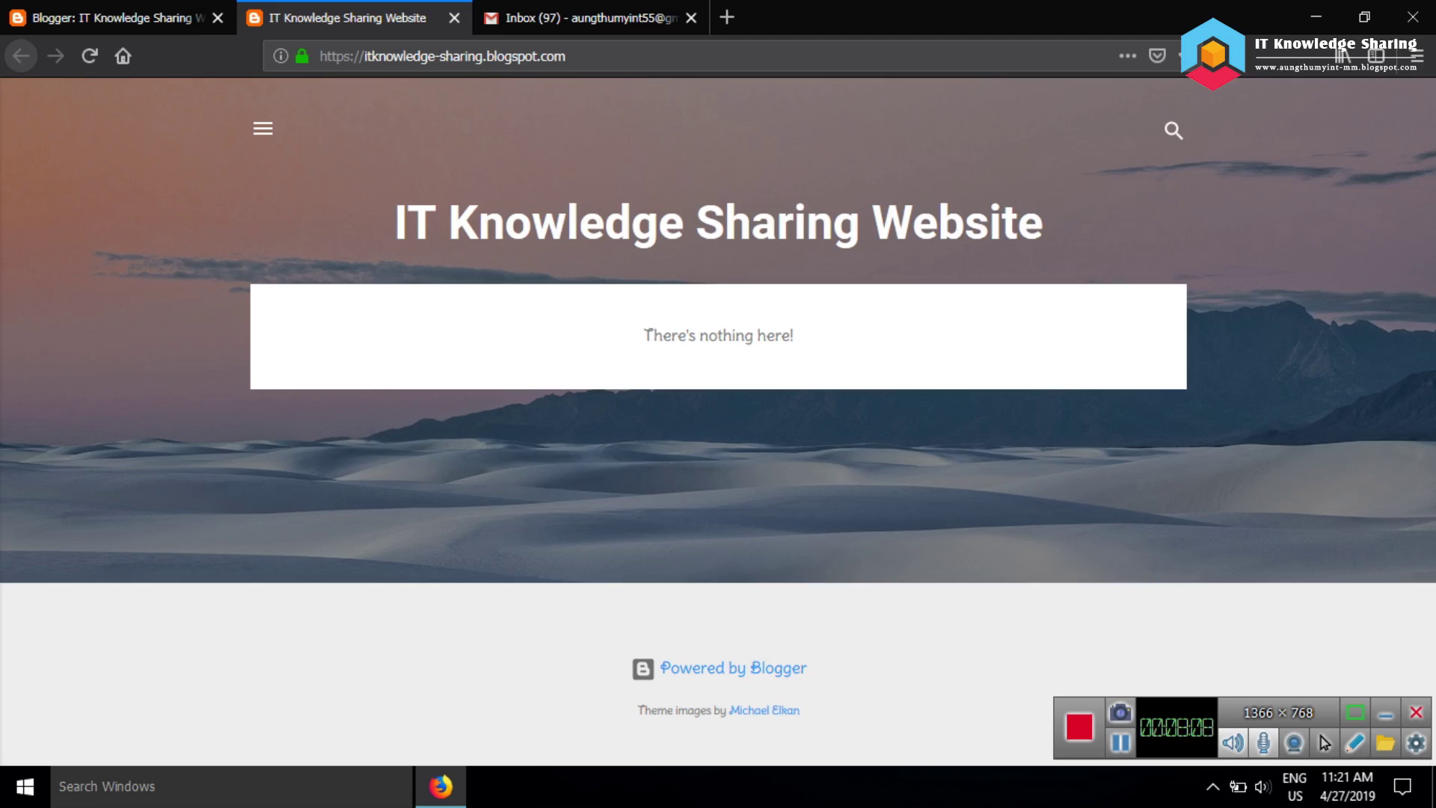
left_click(112, 18)
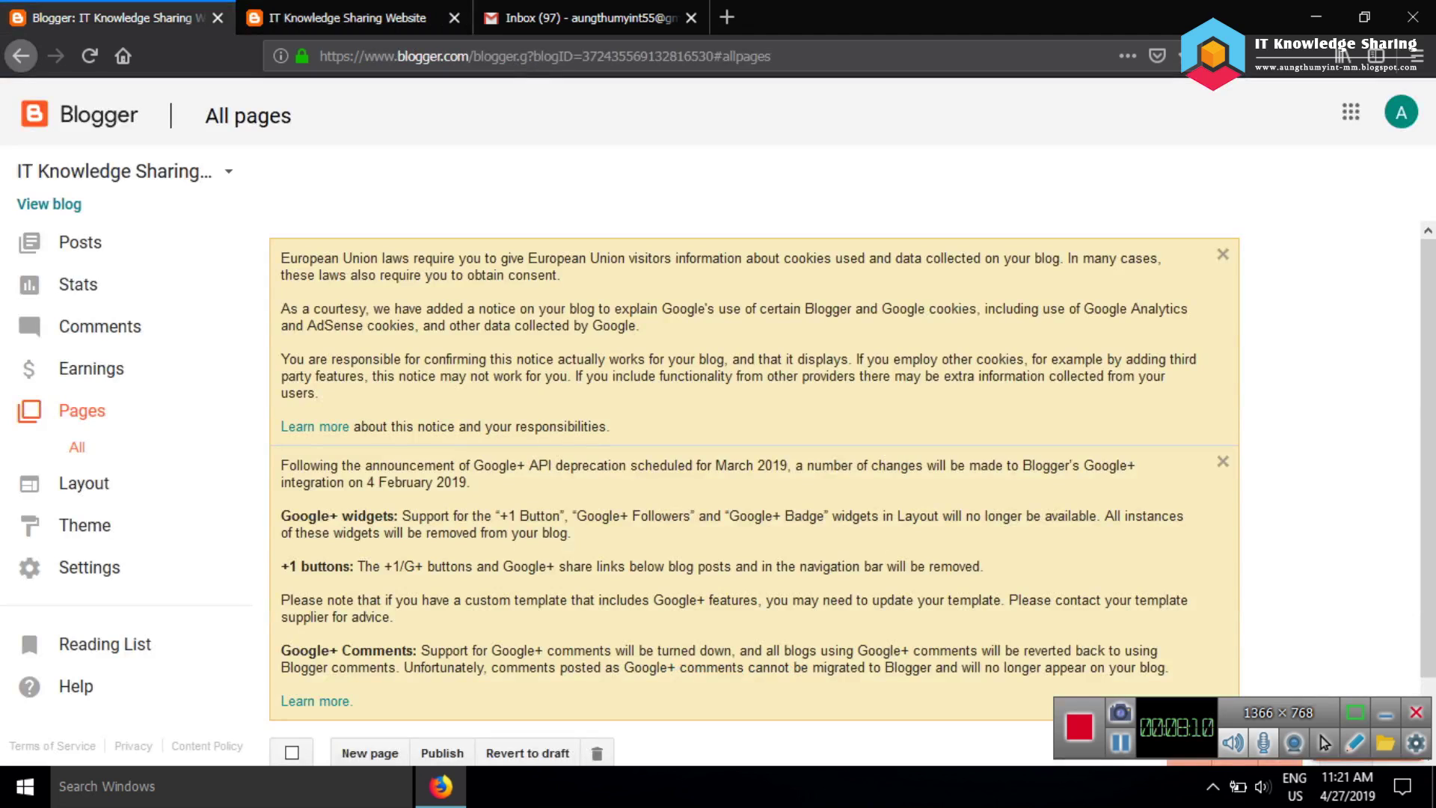
Open the Layout page and compare its gadgets with the live blog's search box
left_click(84, 482)
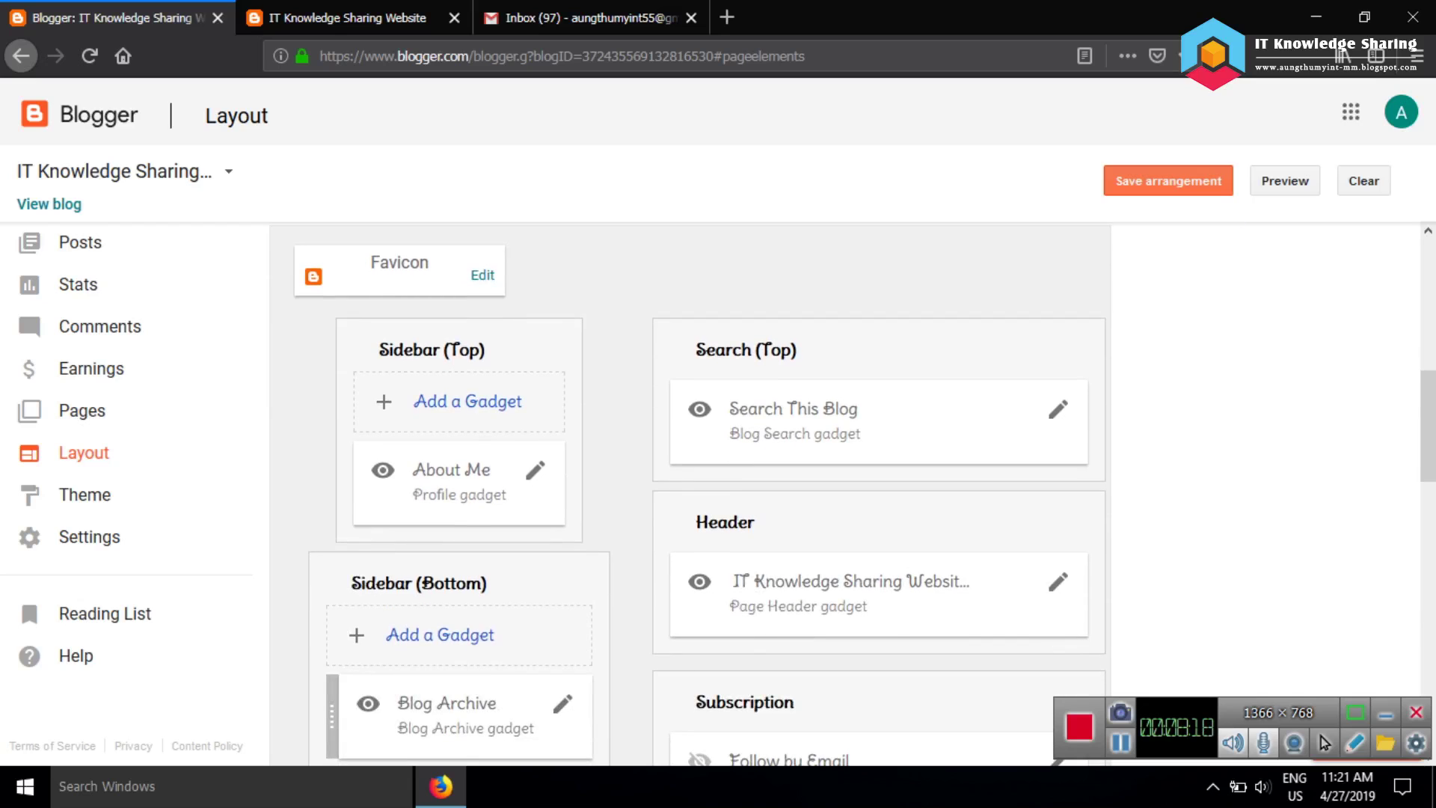
key("ctrl+Tab")
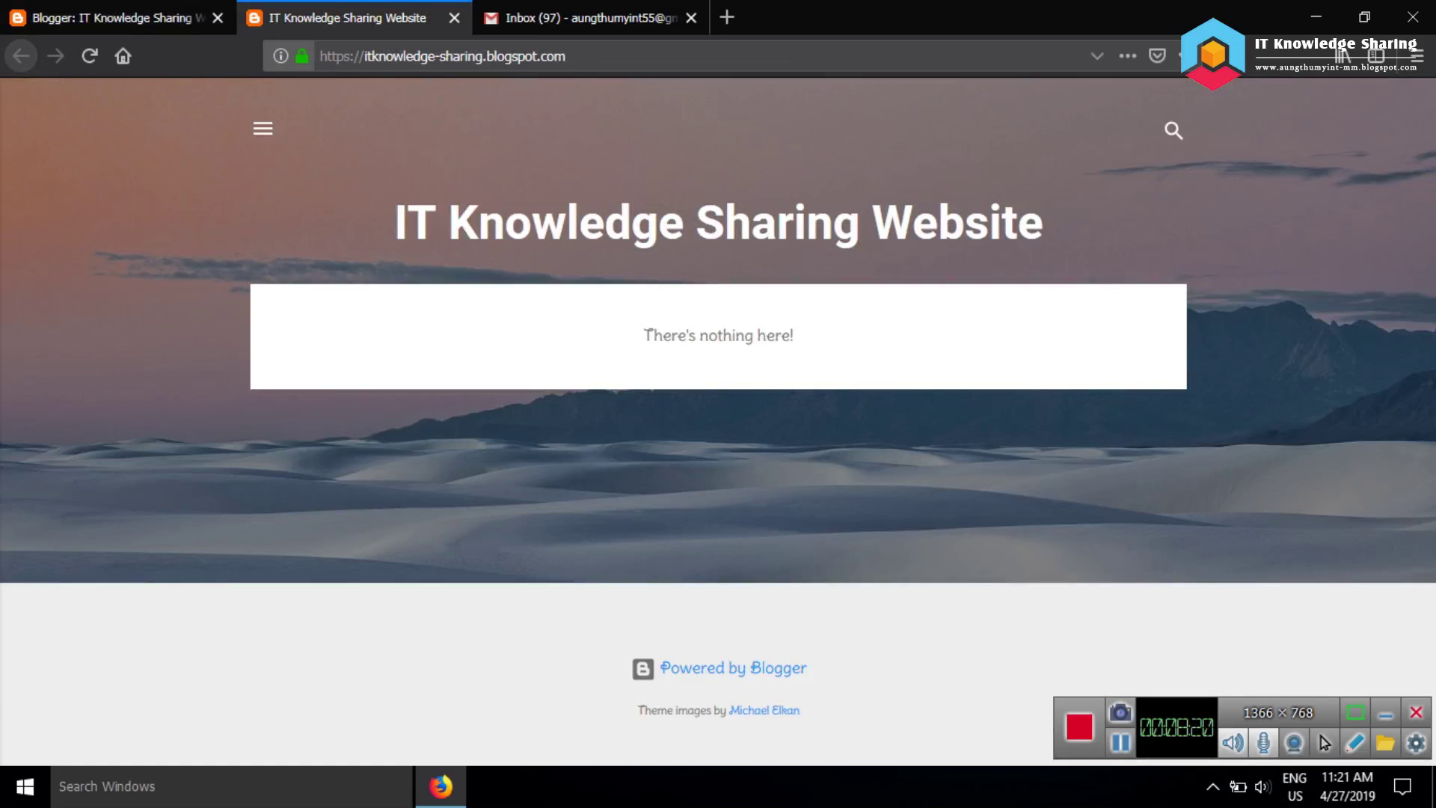
key("ctrl+shift+Tab")
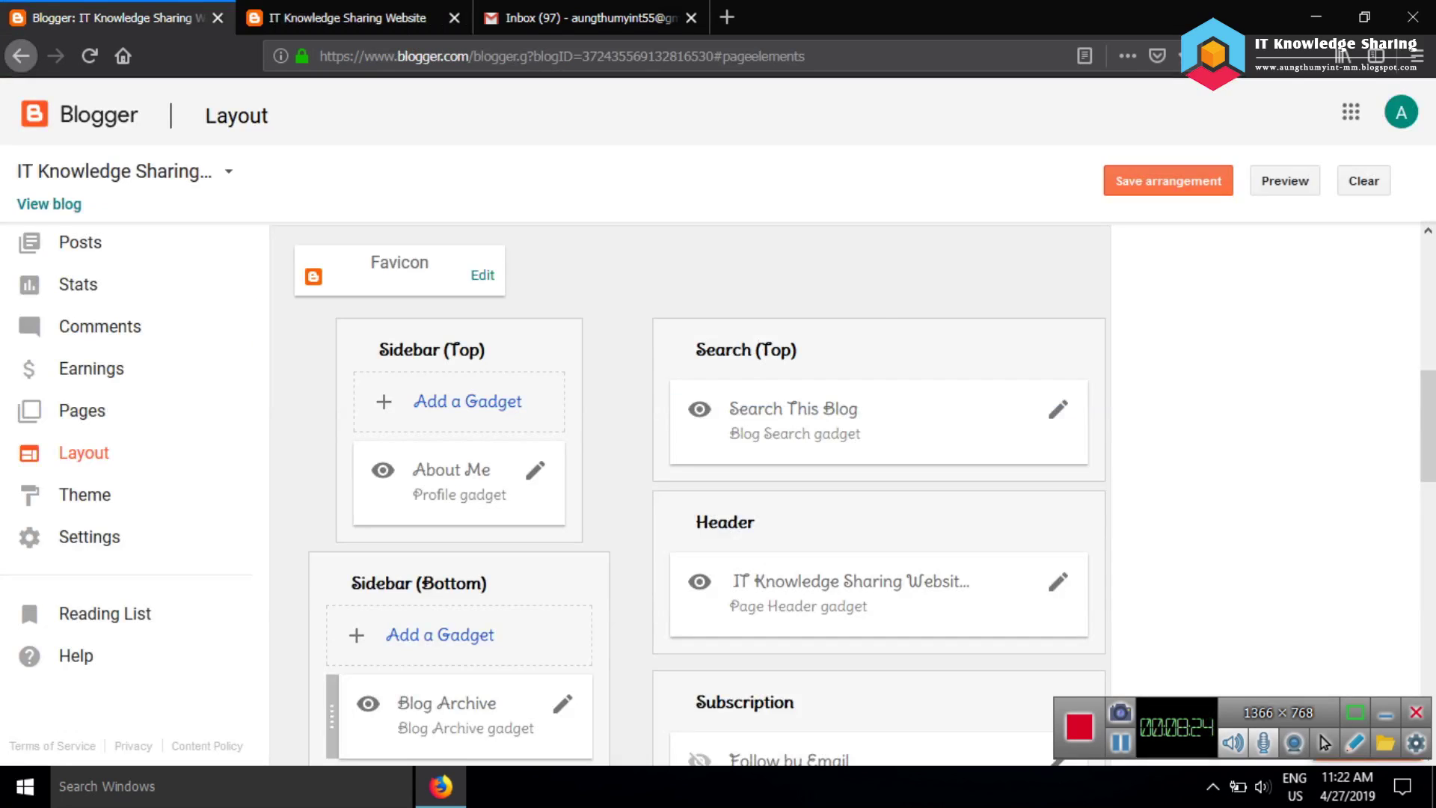
key("ctrl+Tab")
left_click(1173, 131)
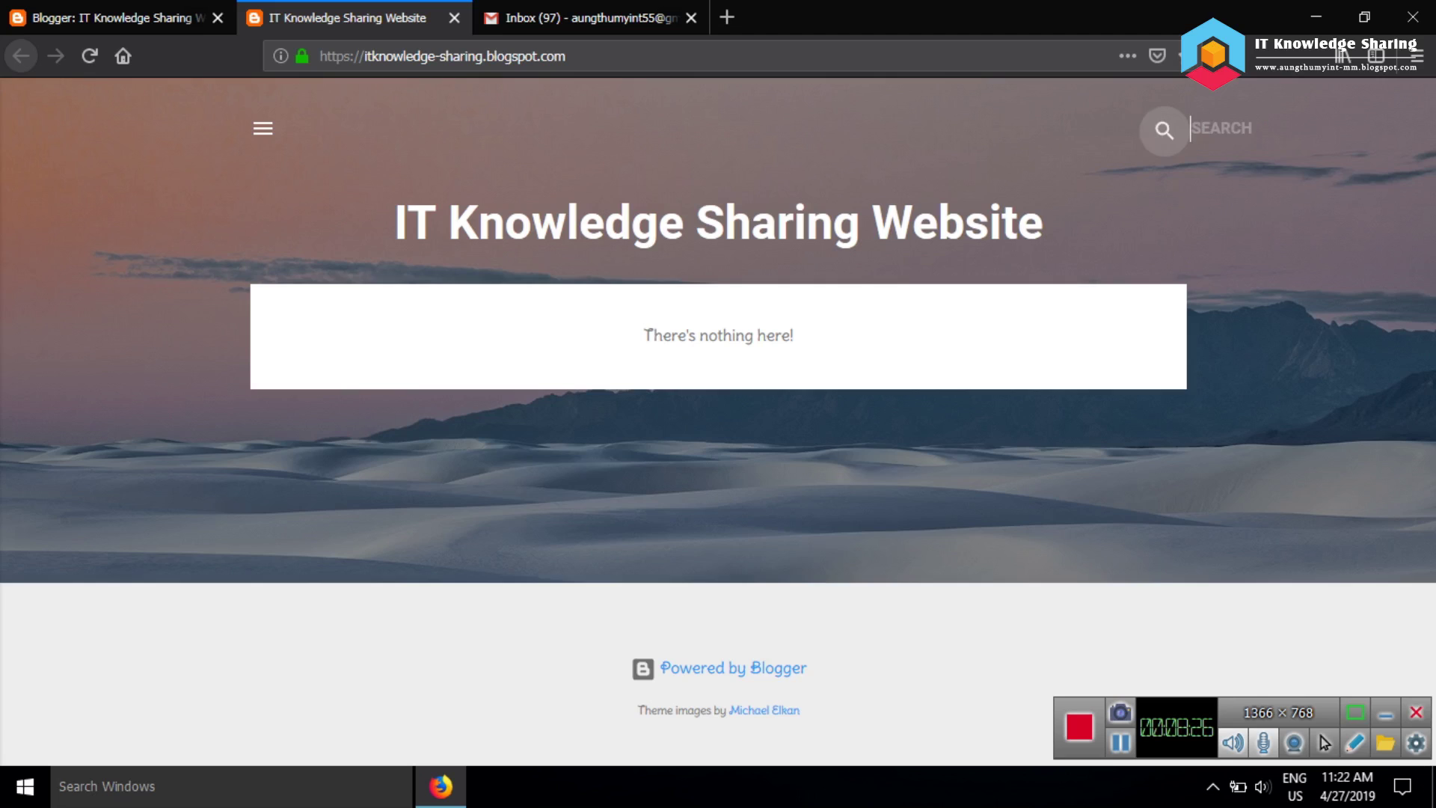
key("ctrl+shift+Tab")
scroll(853, 494, "down", 3)
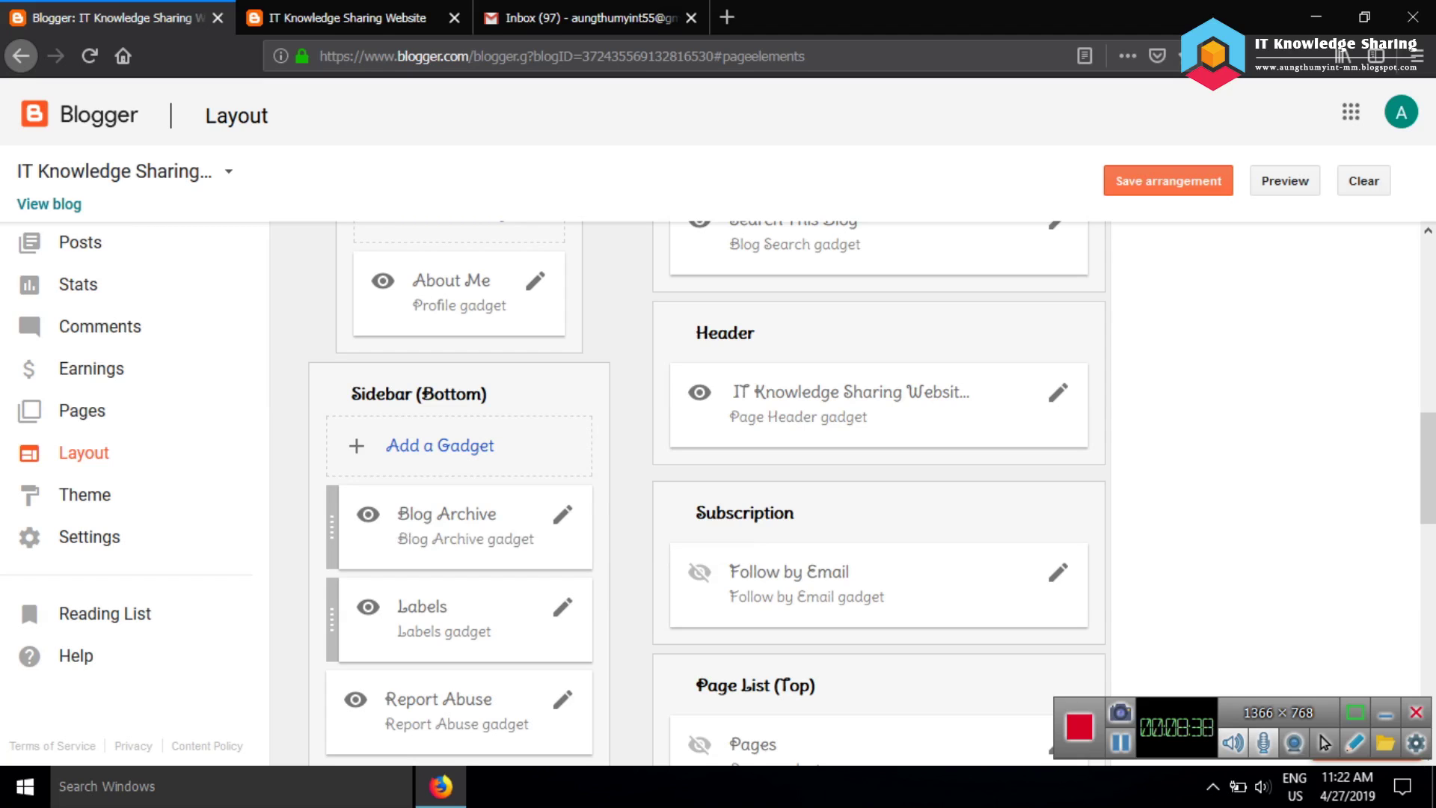
scroll(871, 494, "down", 8)
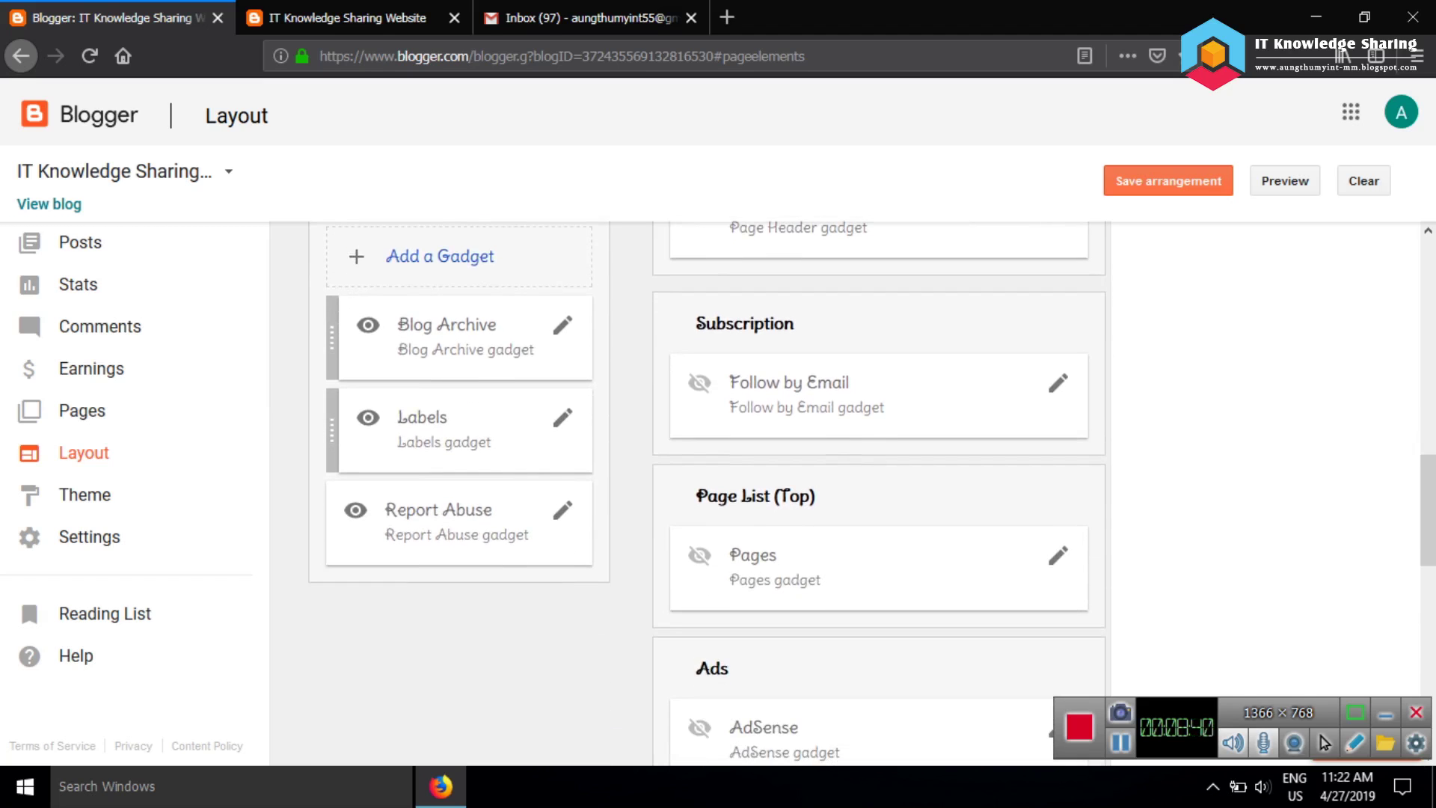
scroll(871, 493, "down", 3)
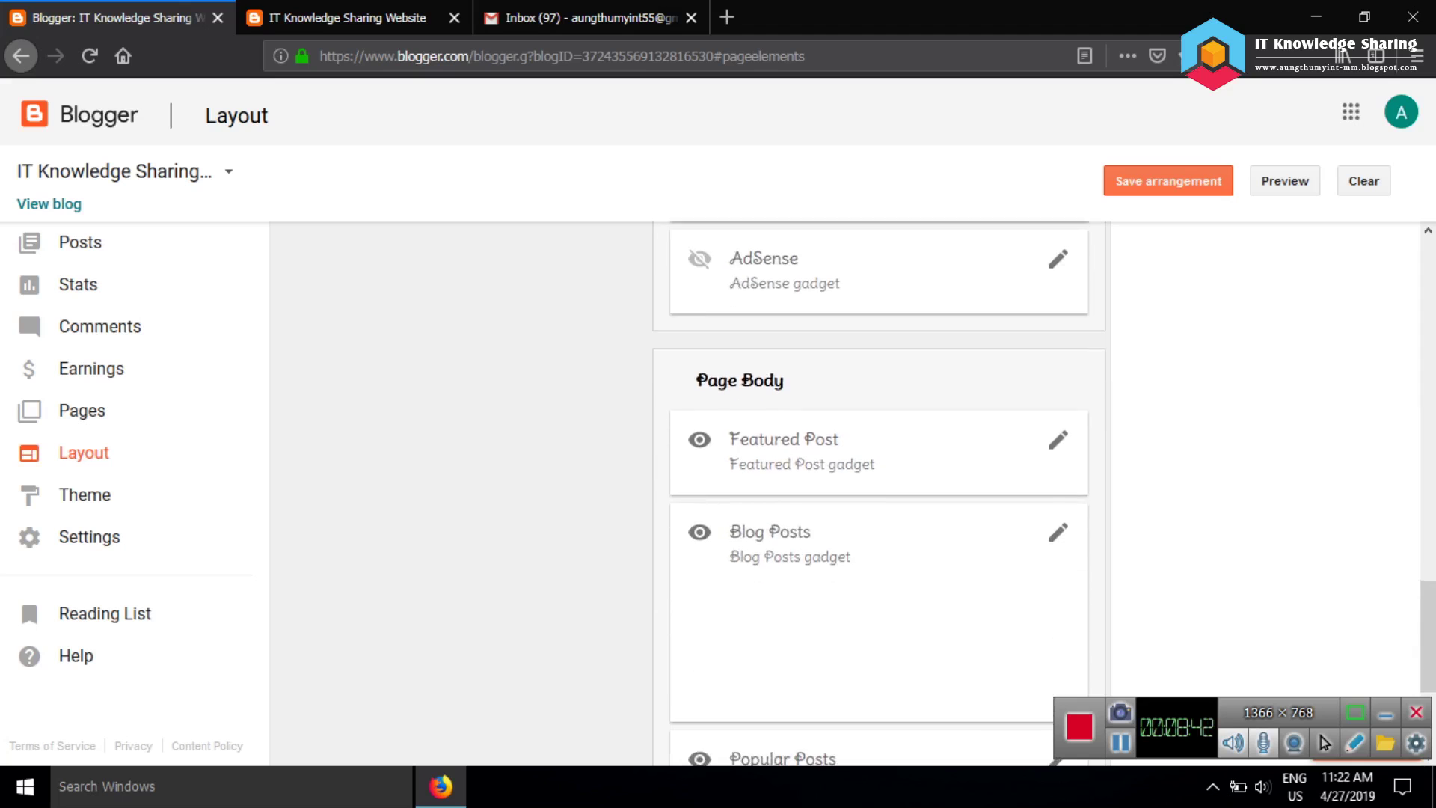
scroll(871, 493, "down", 4)
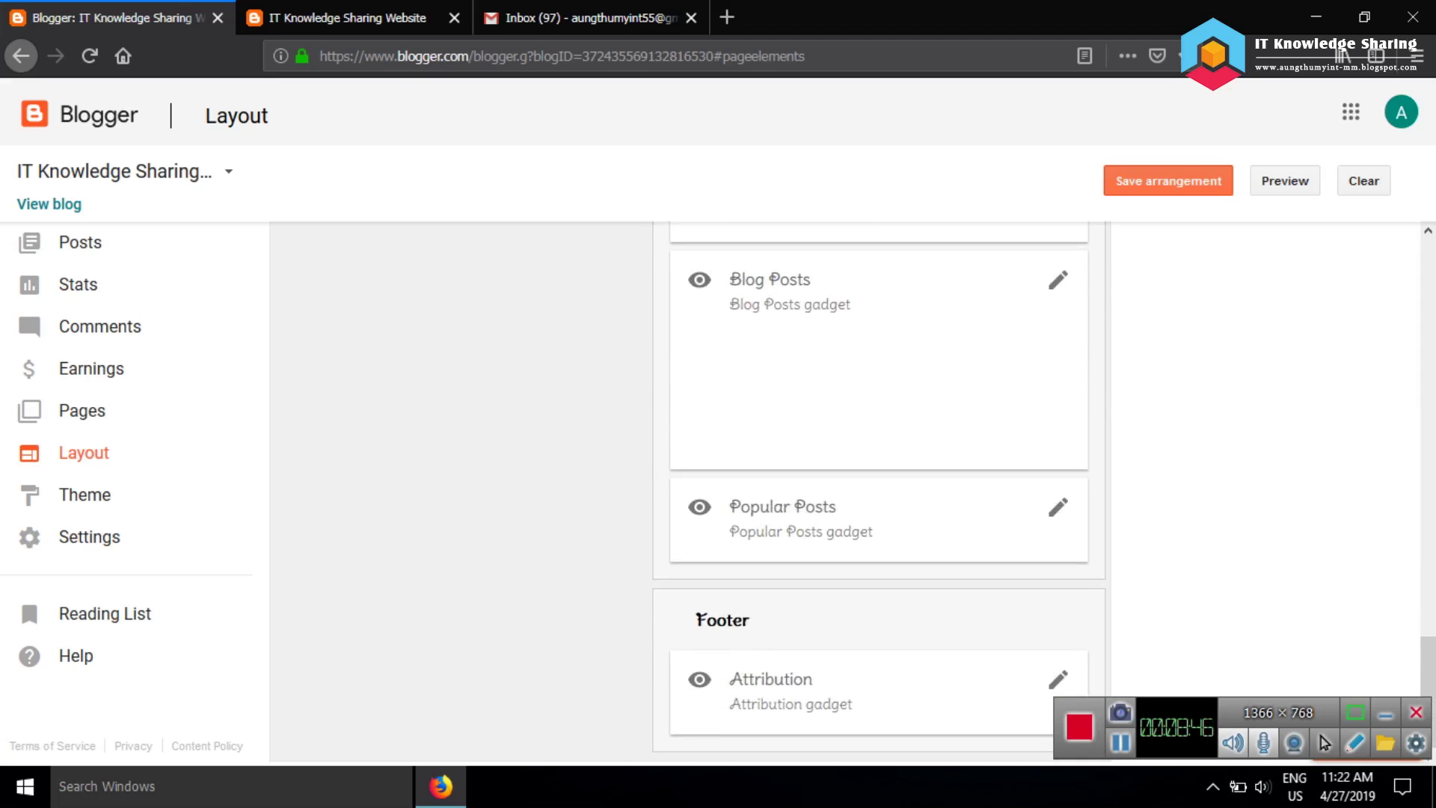
left_click(348, 17)
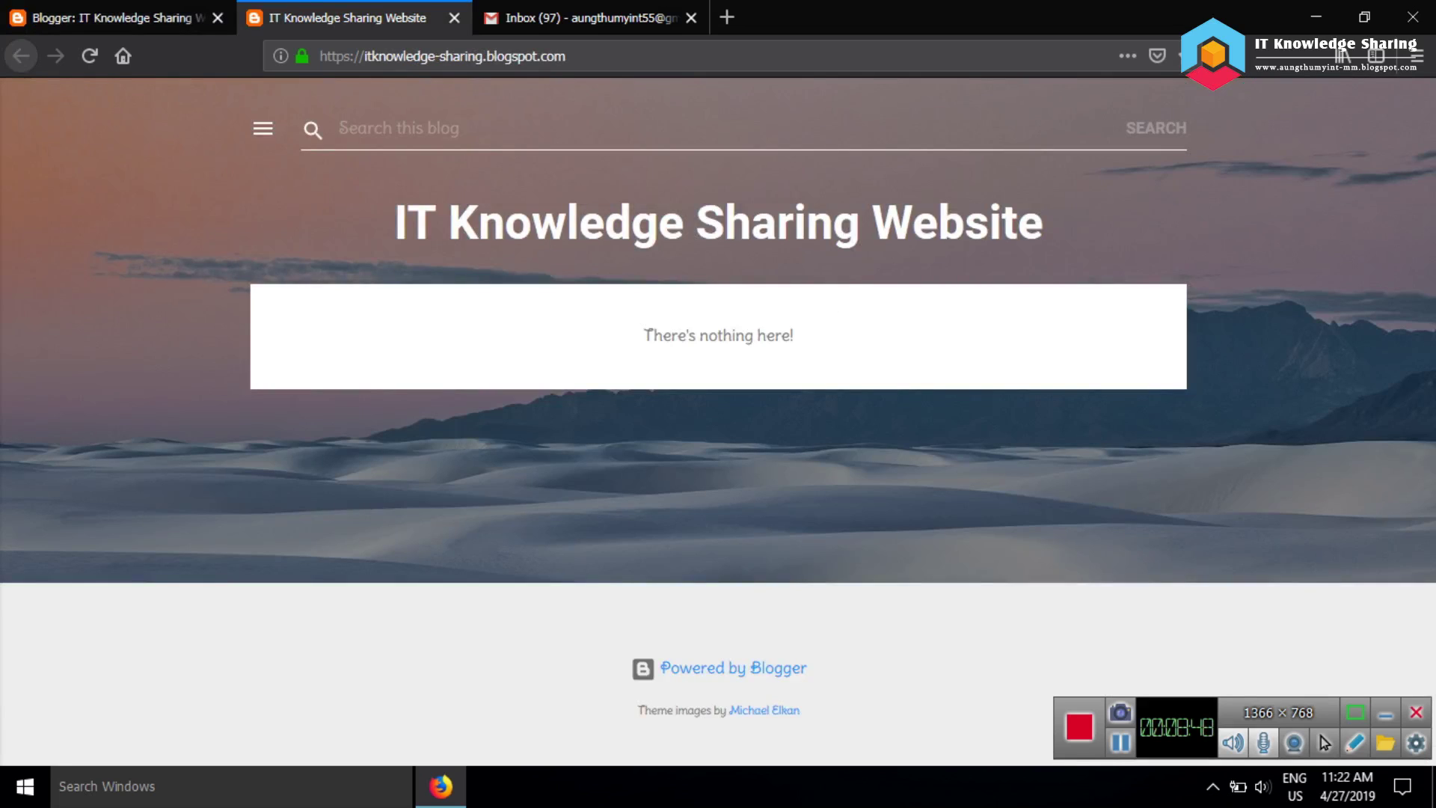
key("ctrl+Page_Up")
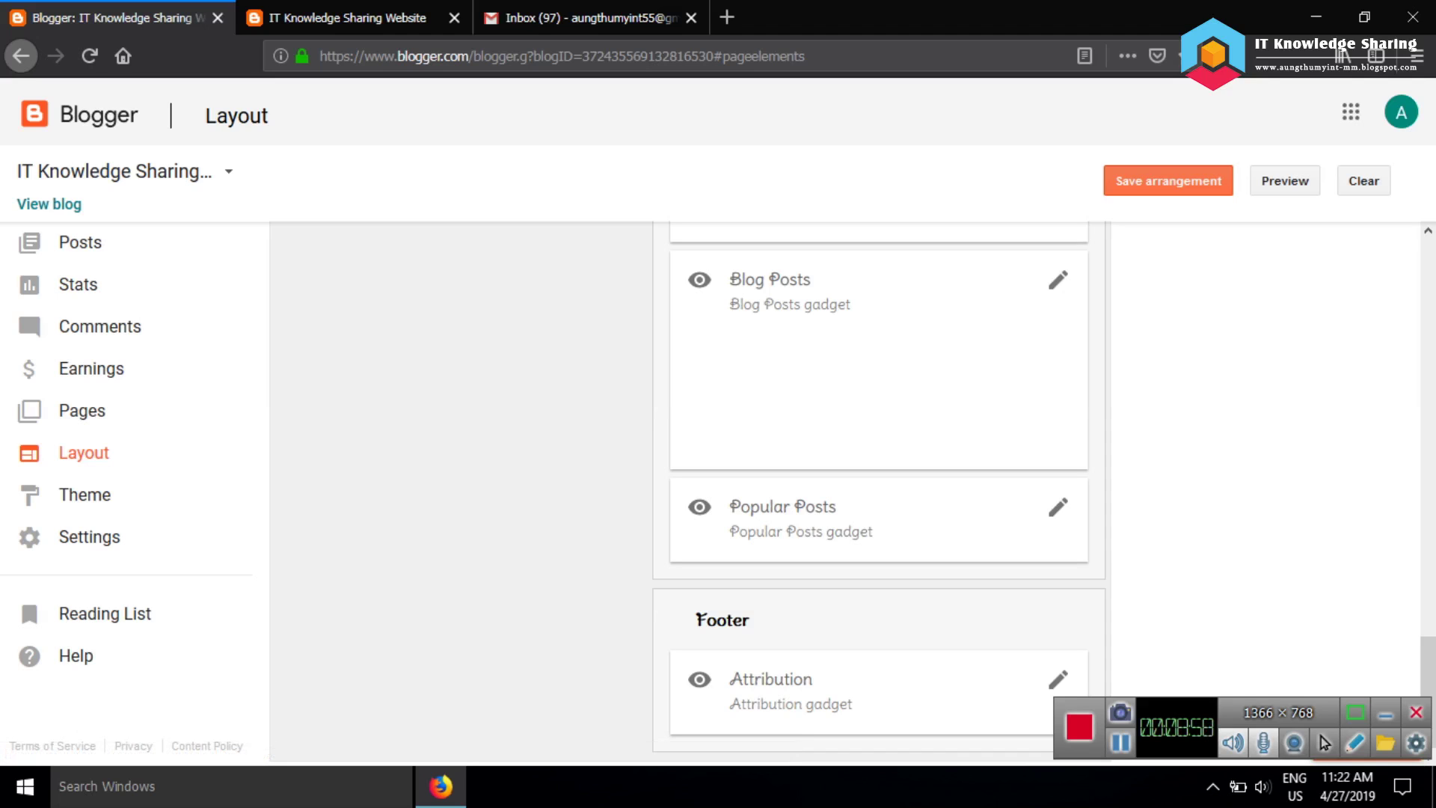
Open the Search This Blog gadget's configuration and close it unchanged
scroll(755, 494, "up", 20)
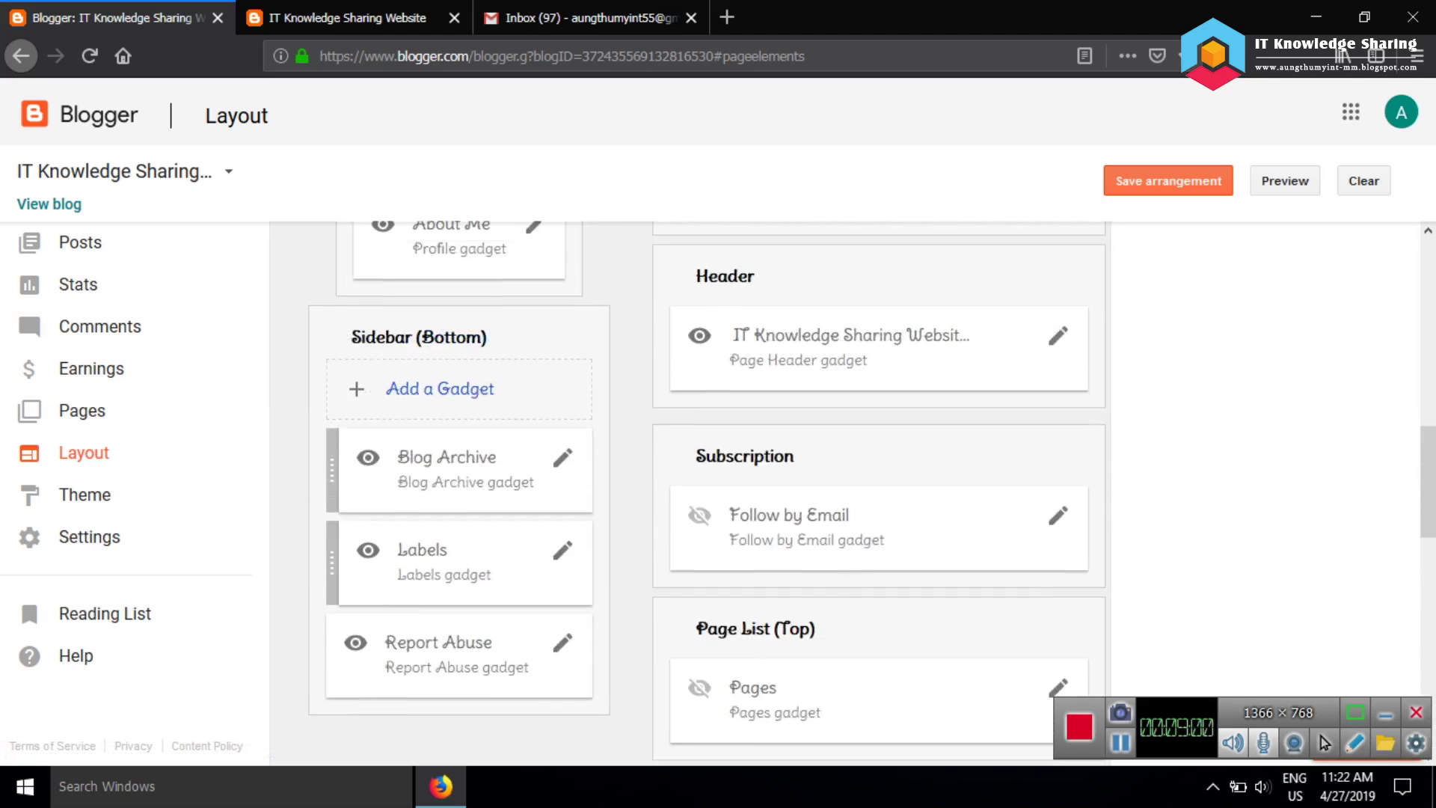
scroll(755, 493, "down", 5)
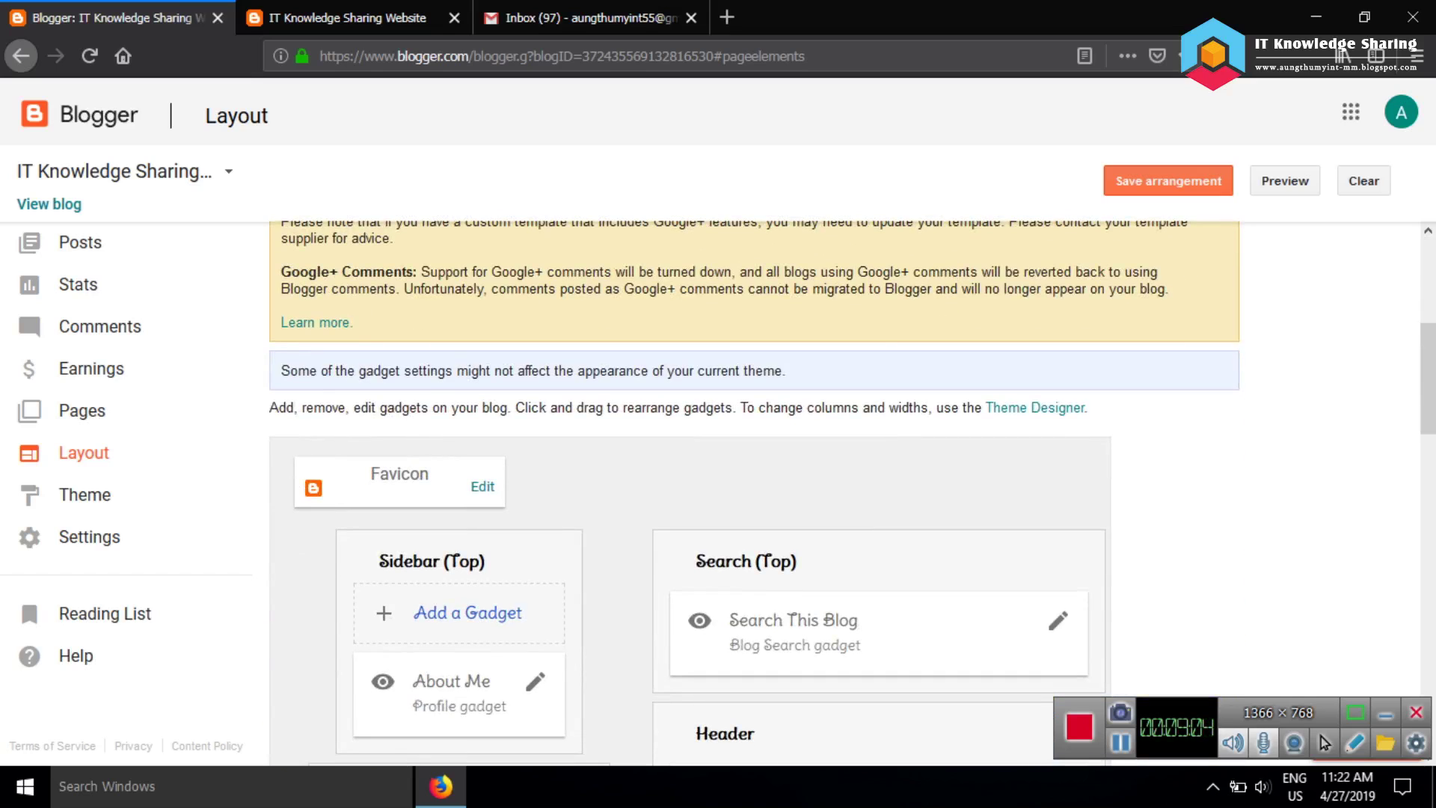
left_click(1058, 620)
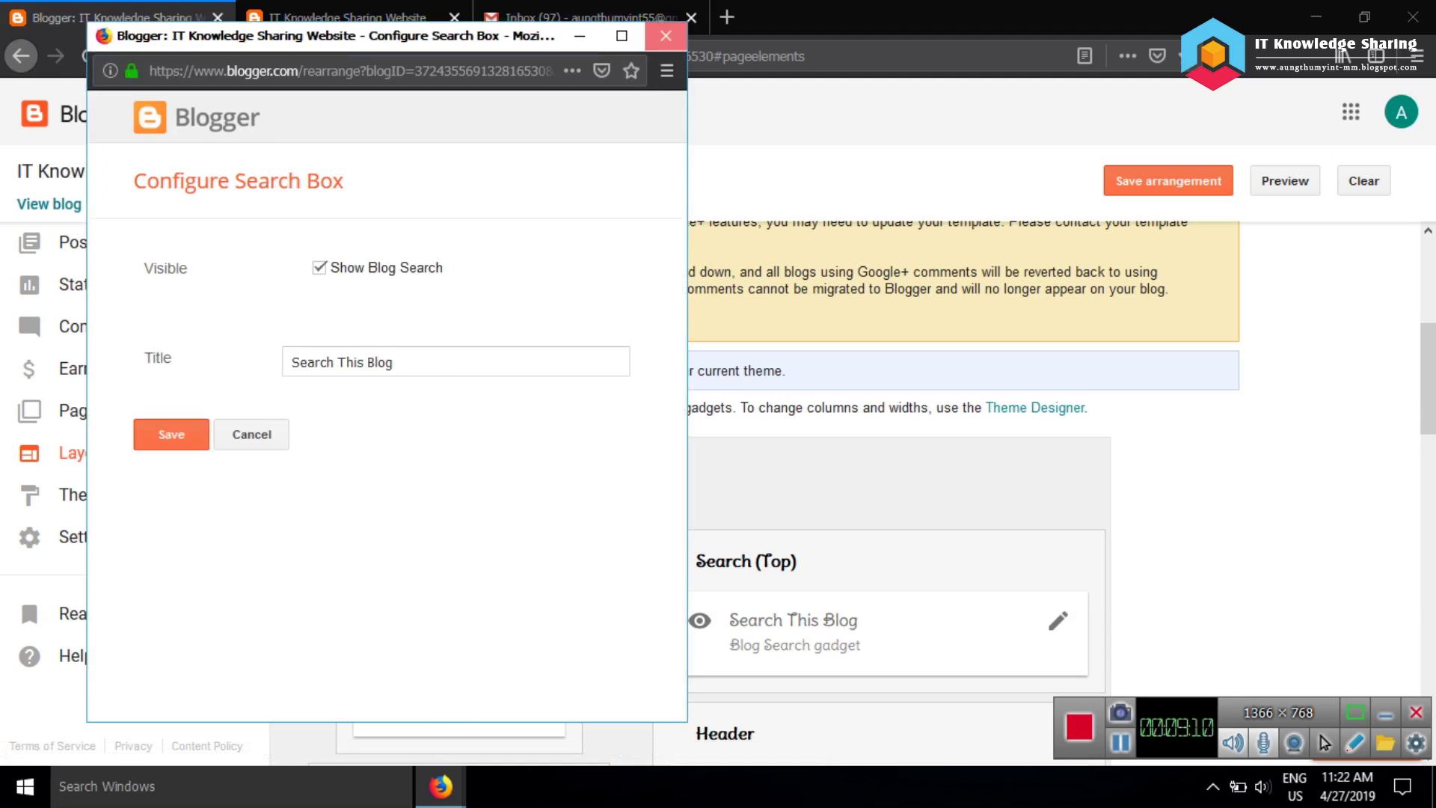
left_click(666, 35)
left_click(85, 494)
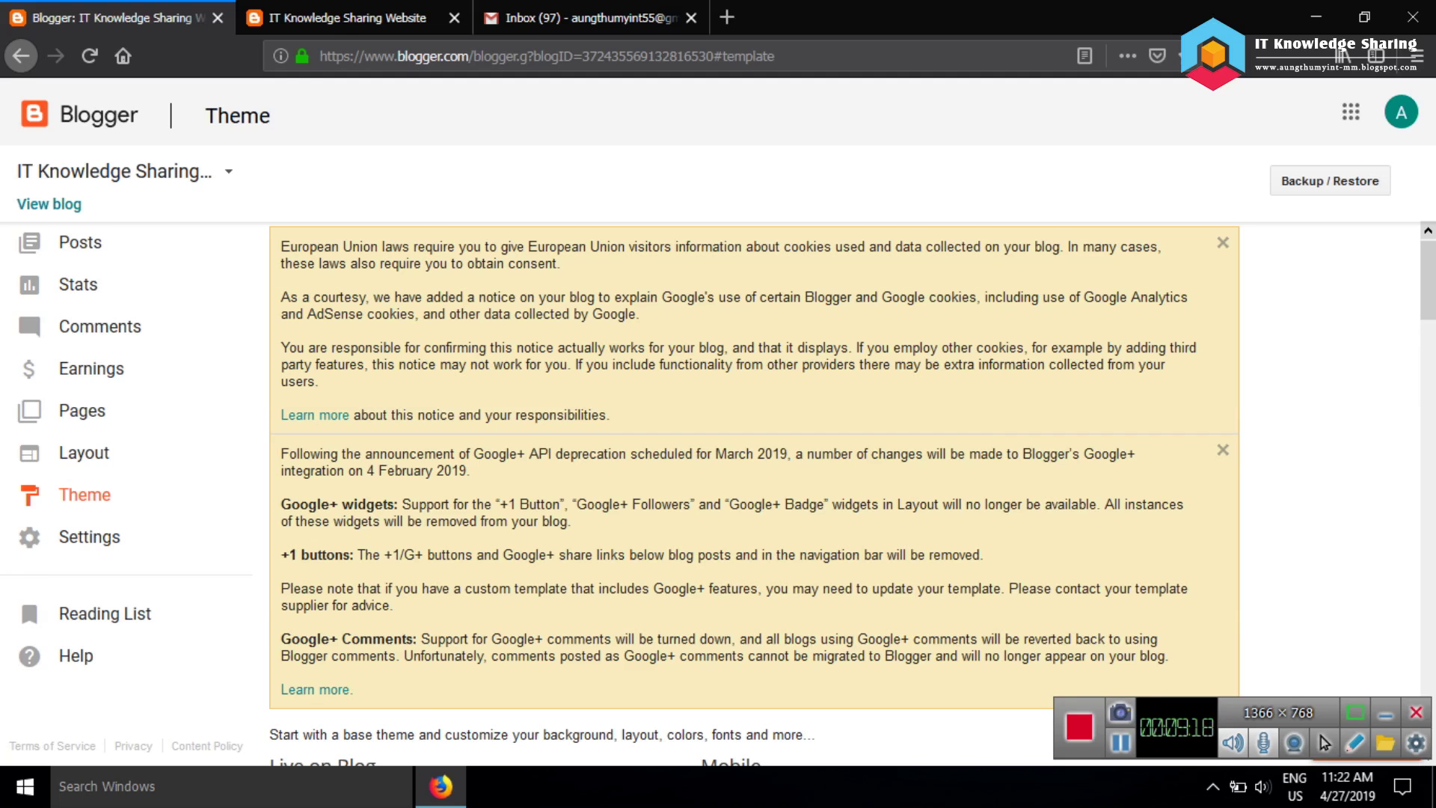
Scroll through the theme families in the gallery, then preview a Contempo variant
scroll(748, 493, "down", 5)
scroll(748, 494, "down", 5)
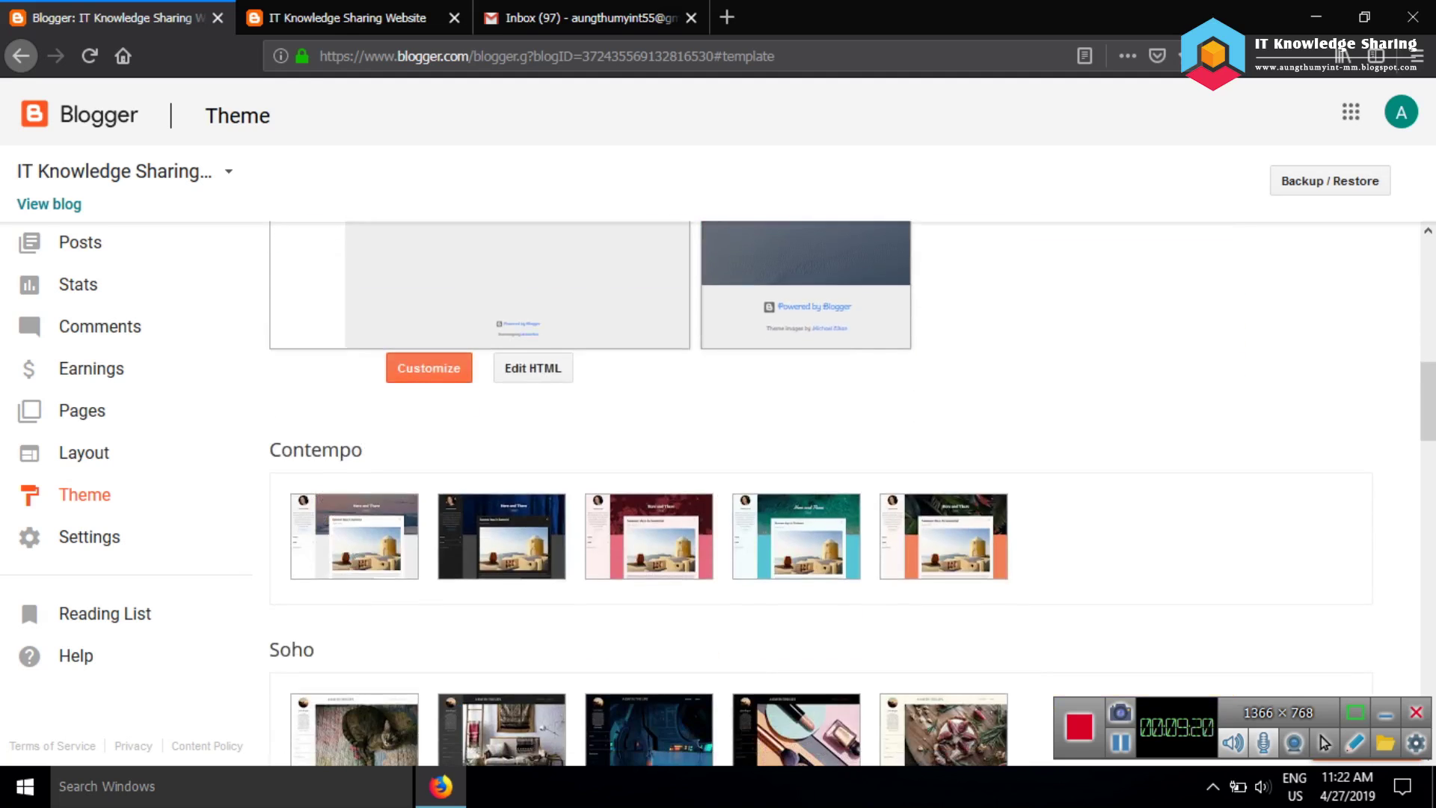
scroll(748, 493, "up", 5)
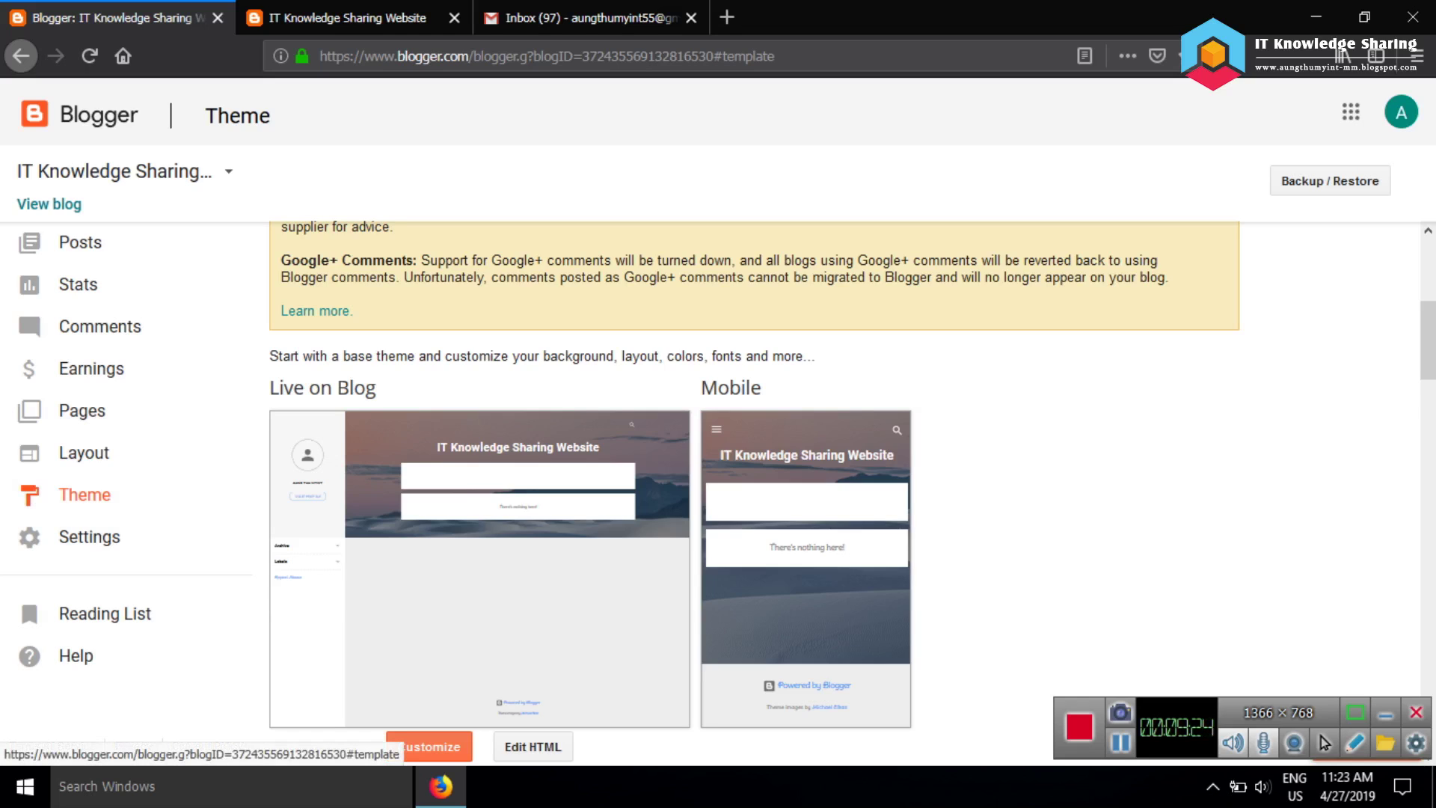
scroll(853, 494, "down", 2)
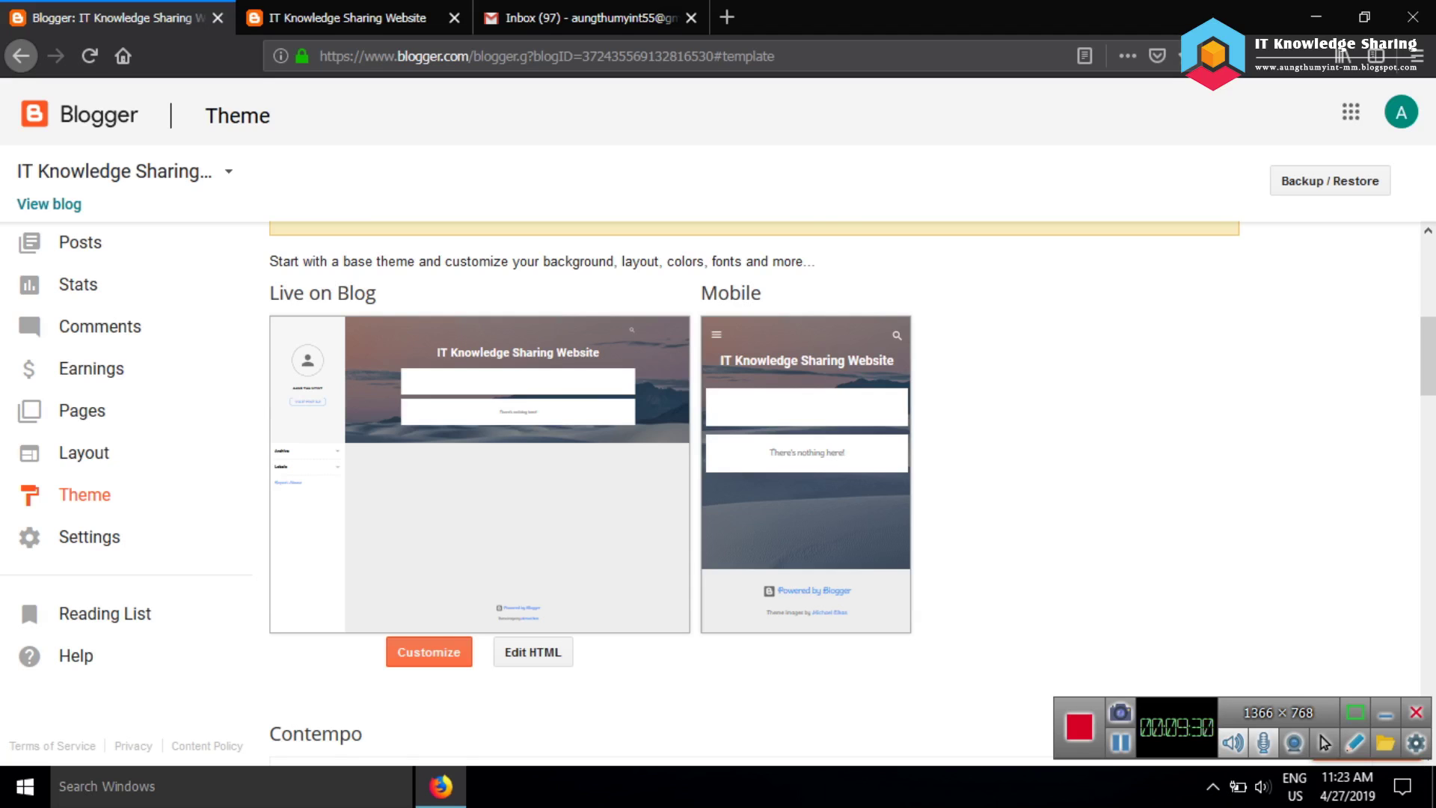
scroll(821, 494, "down", 5)
scroll(821, 493, "up", 12)
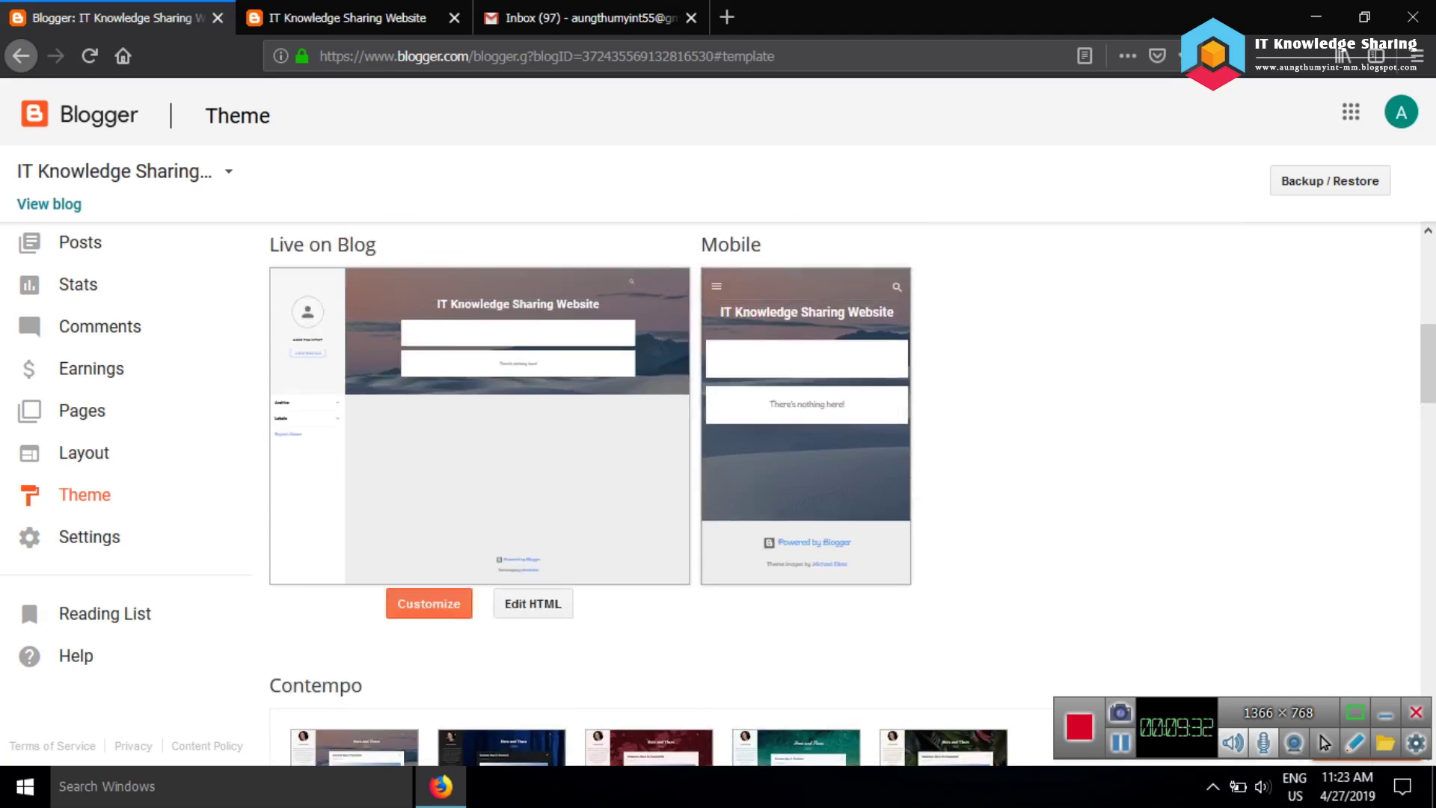
scroll(821, 494, "down", 8)
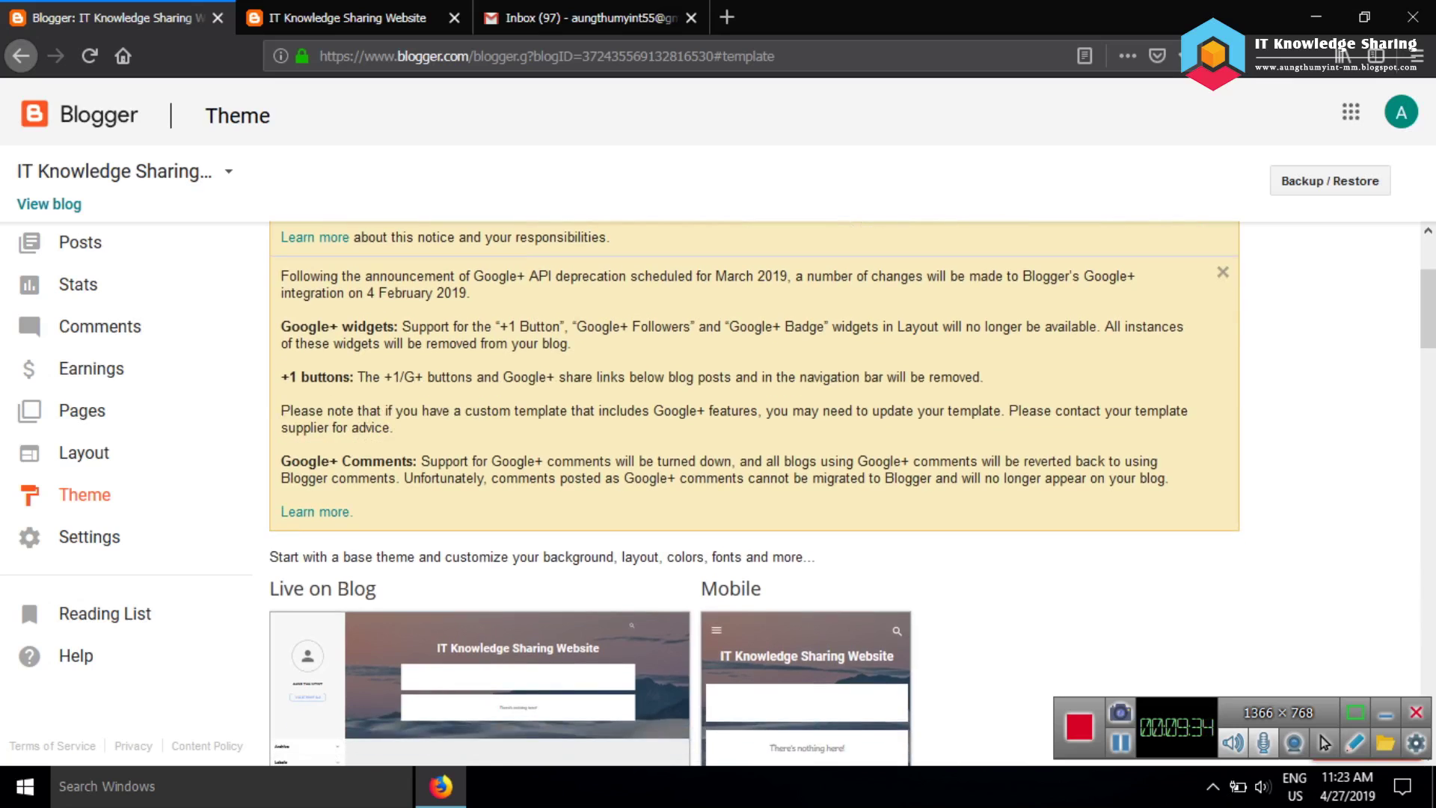
scroll(1090, 396, "down", 10)
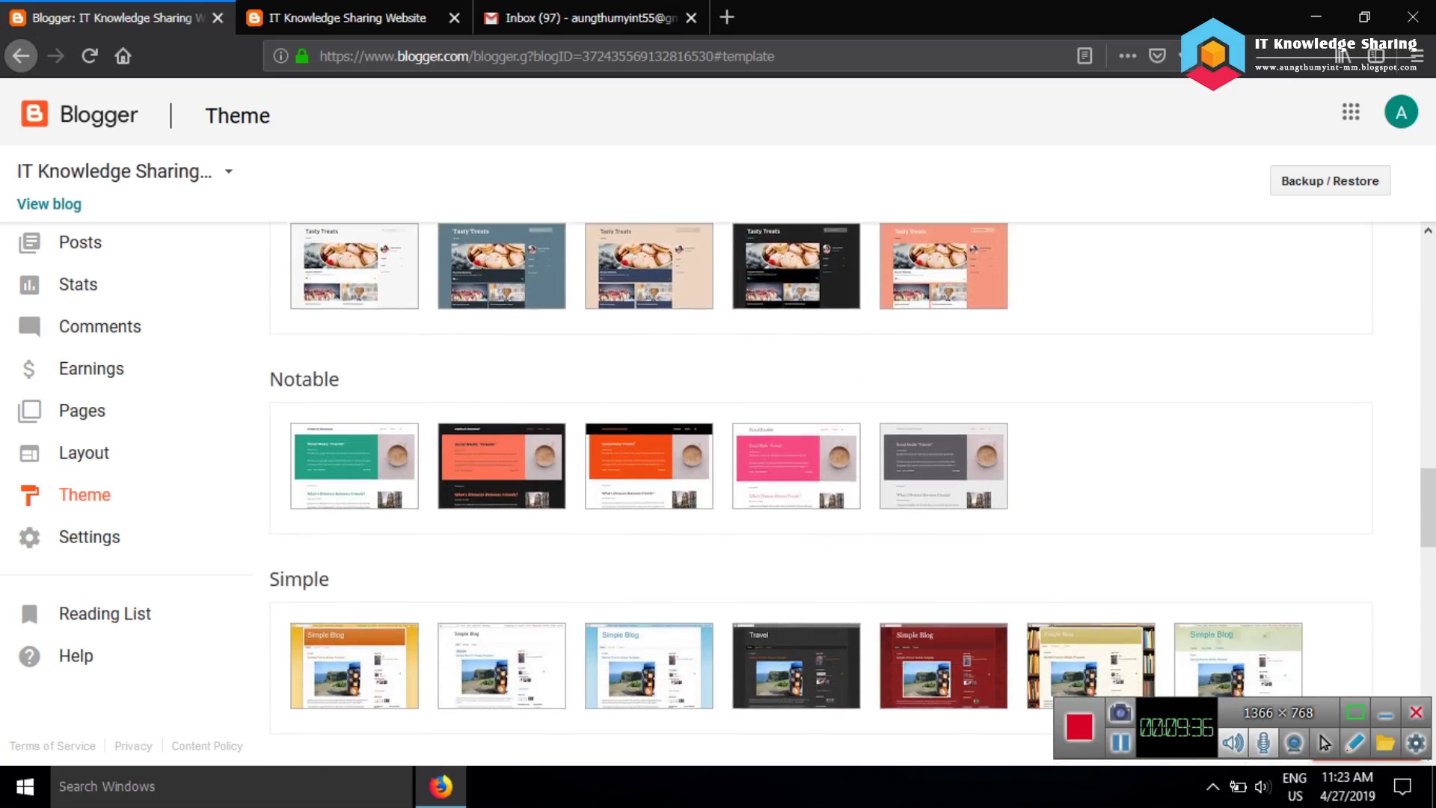
scroll(1091, 397, "down", 5)
scroll(852, 494, "down", 8)
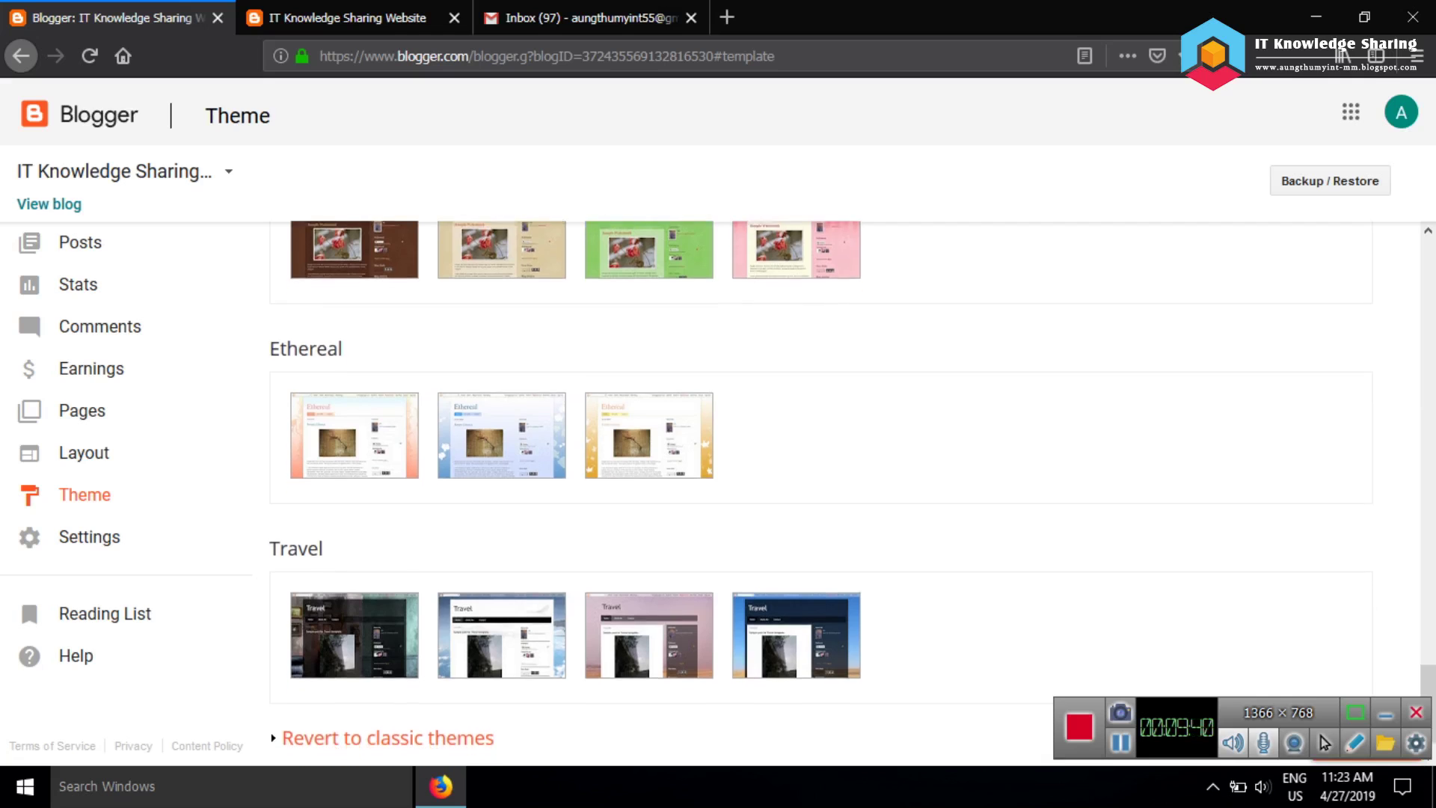
scroll(821, 491, "up", 13)
scroll(821, 491, "up", 10)
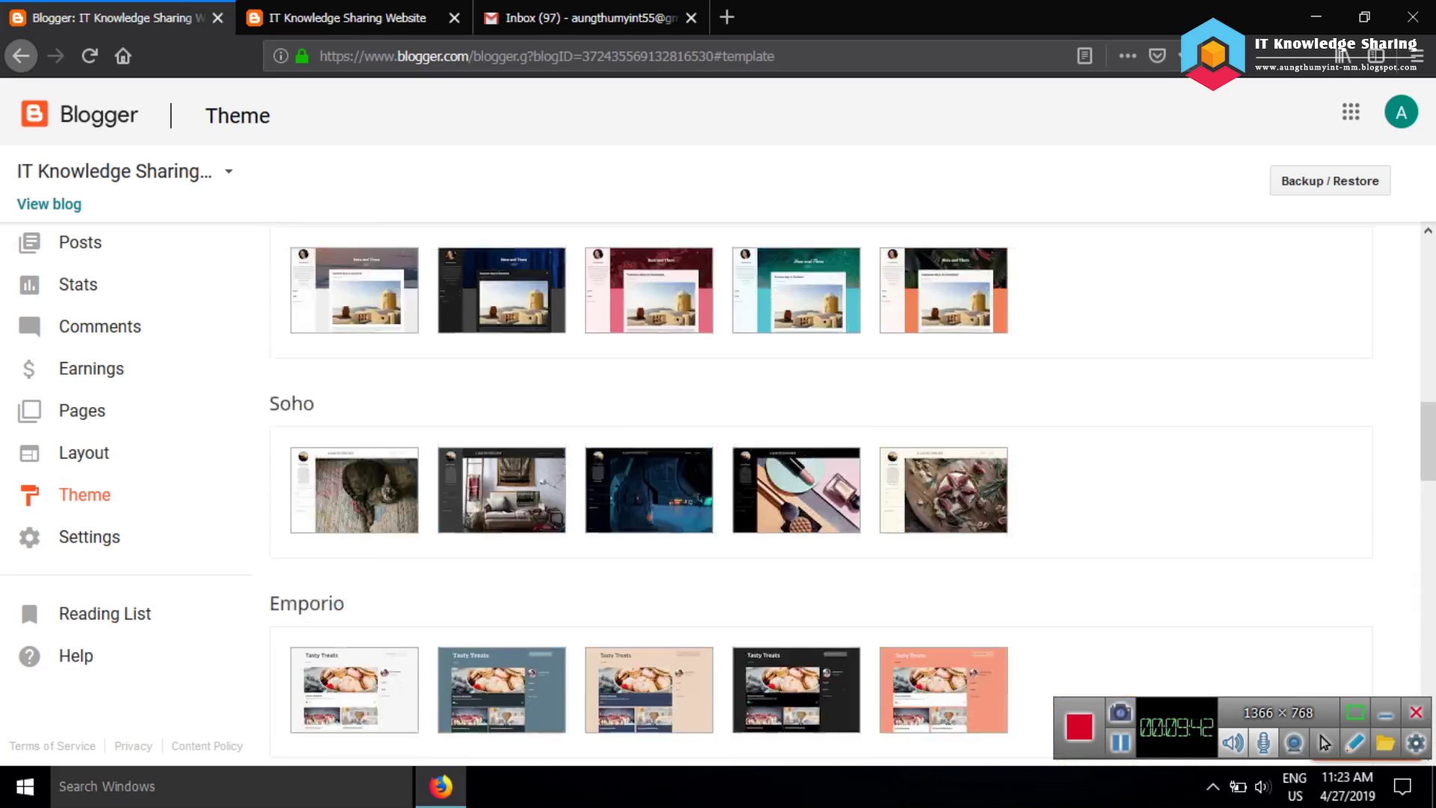
scroll(796, 409, "down", 1)
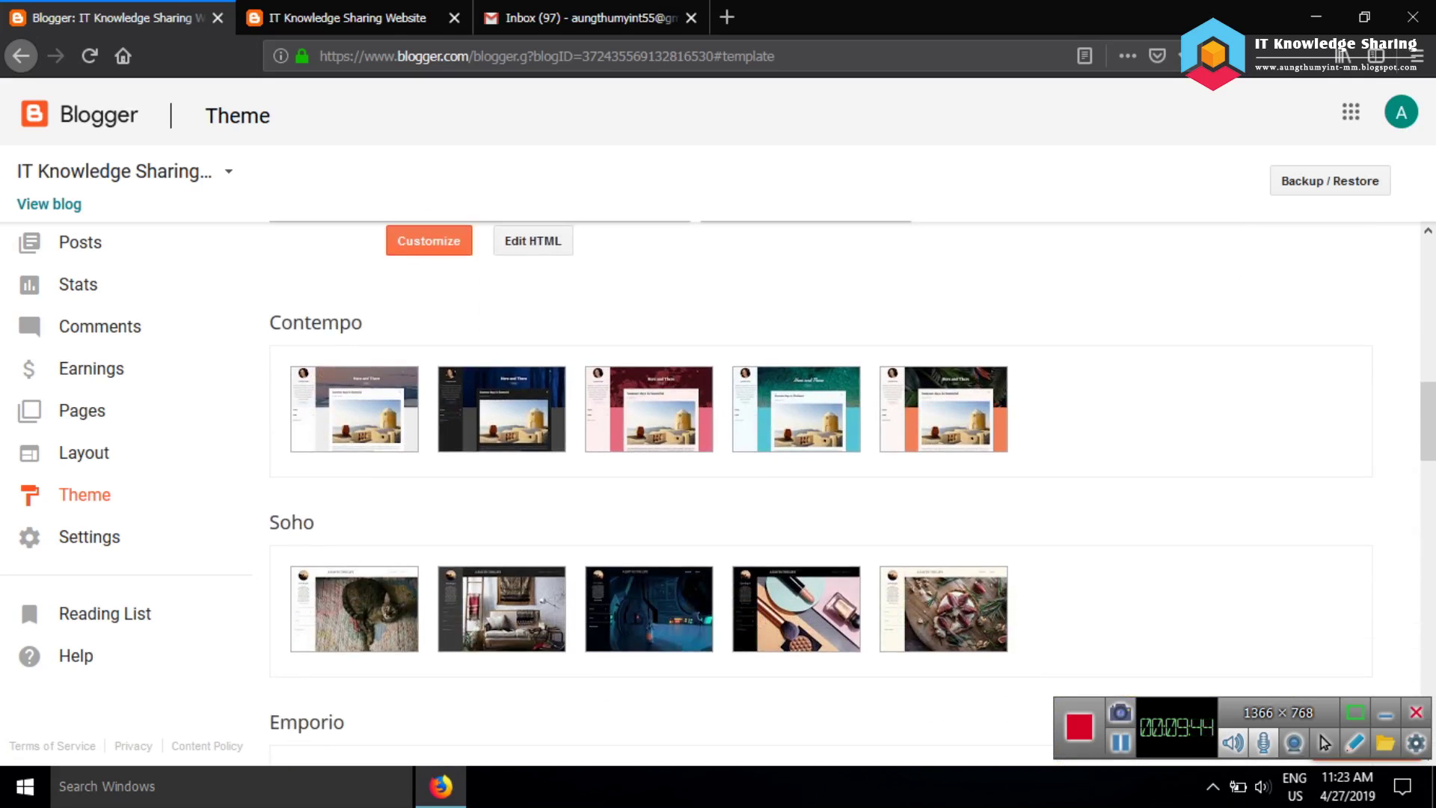
left_click(943, 409)
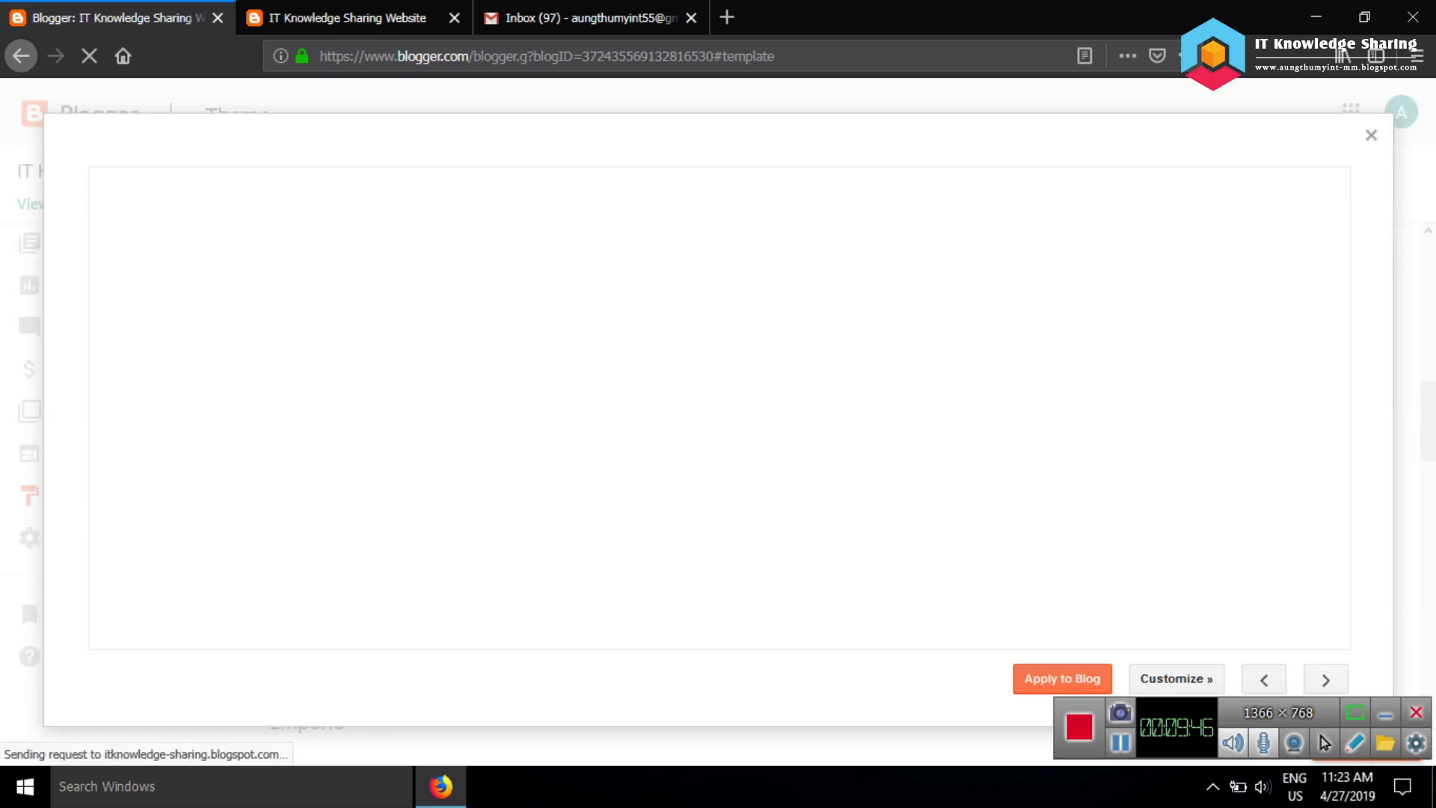
Customize the previewed sea-background Contempo theme to launch the Theme Designer
scroll(821, 408, "down", 1)
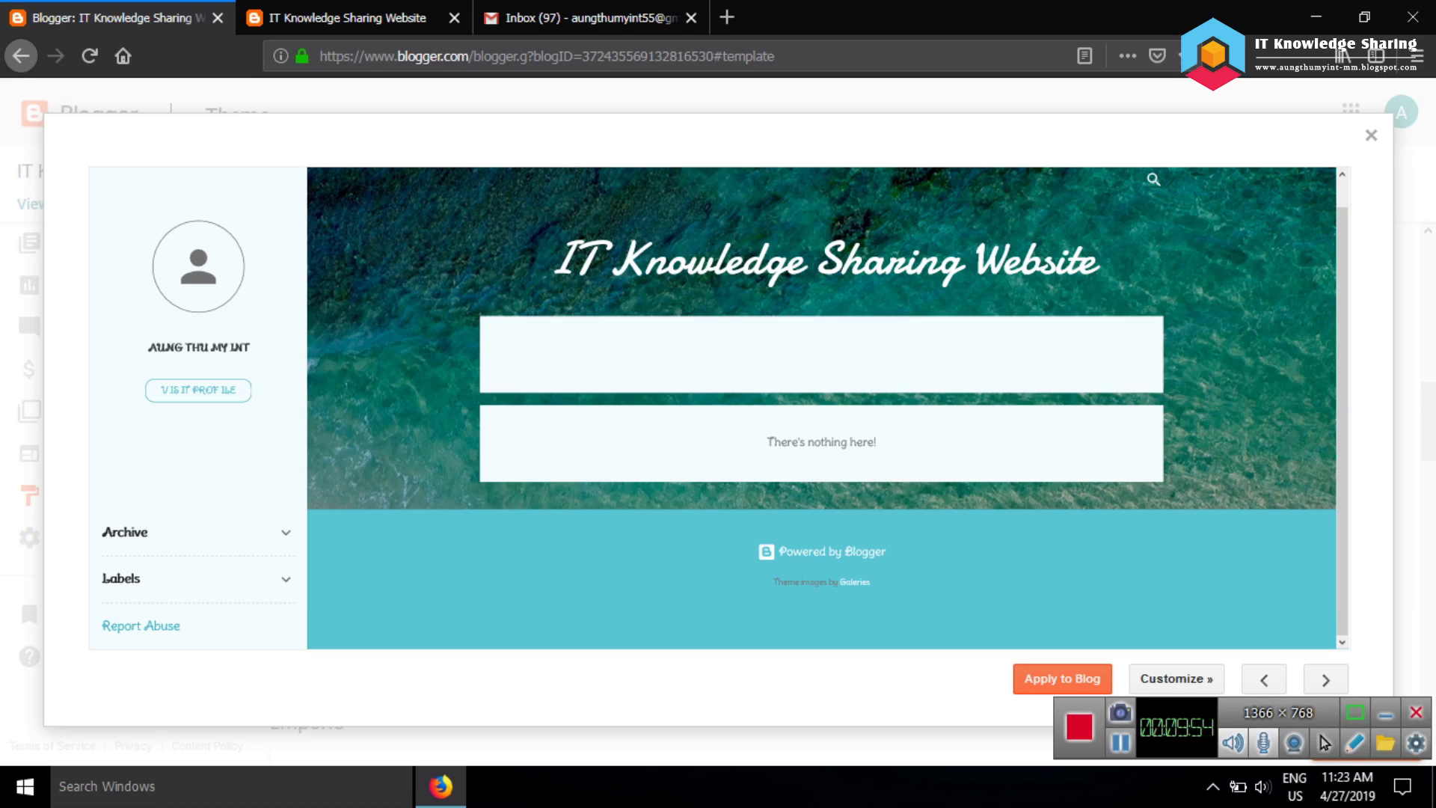
left_click(1175, 678)
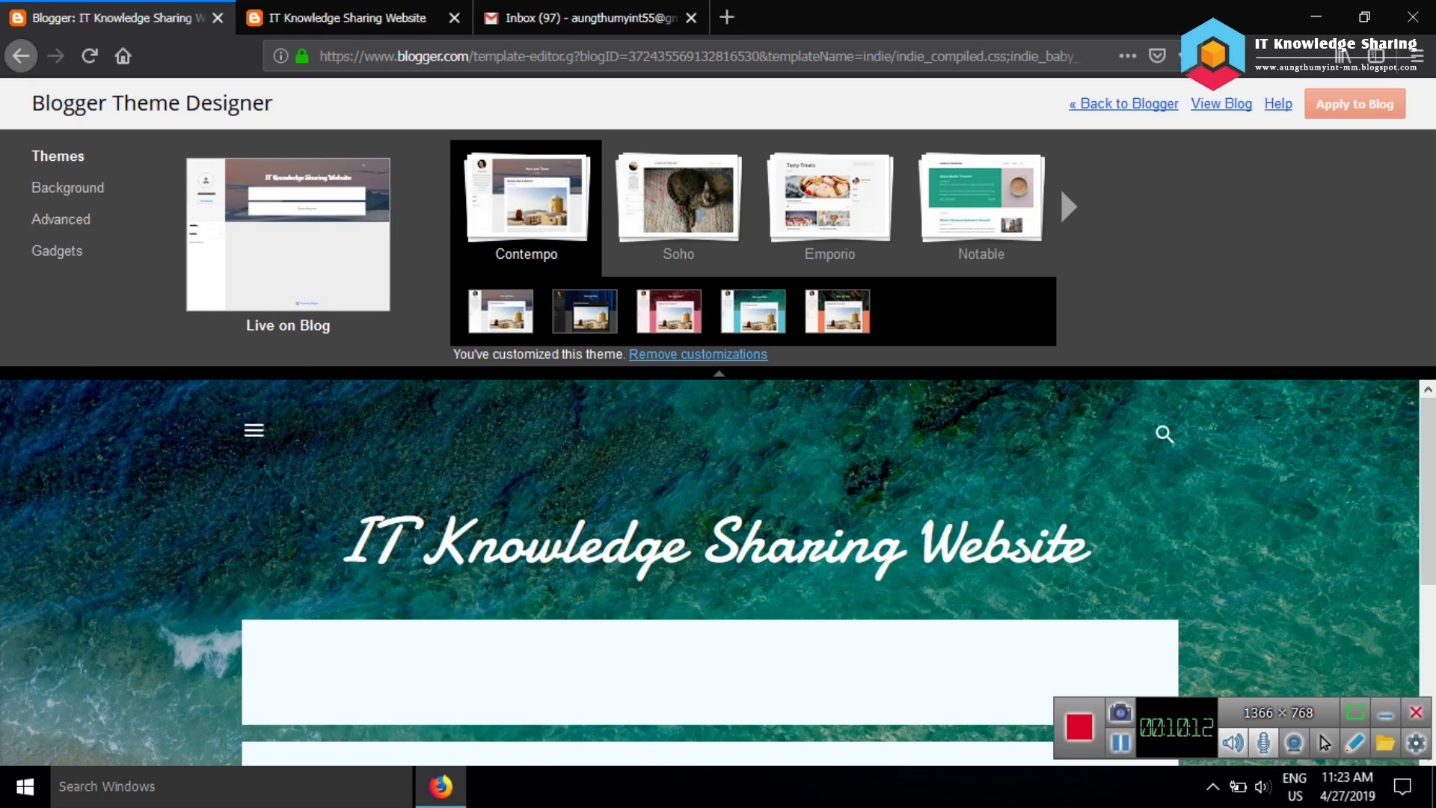
View the Background options, then the Advanced font and colour settings
scroll(718, 573, "down", 3)
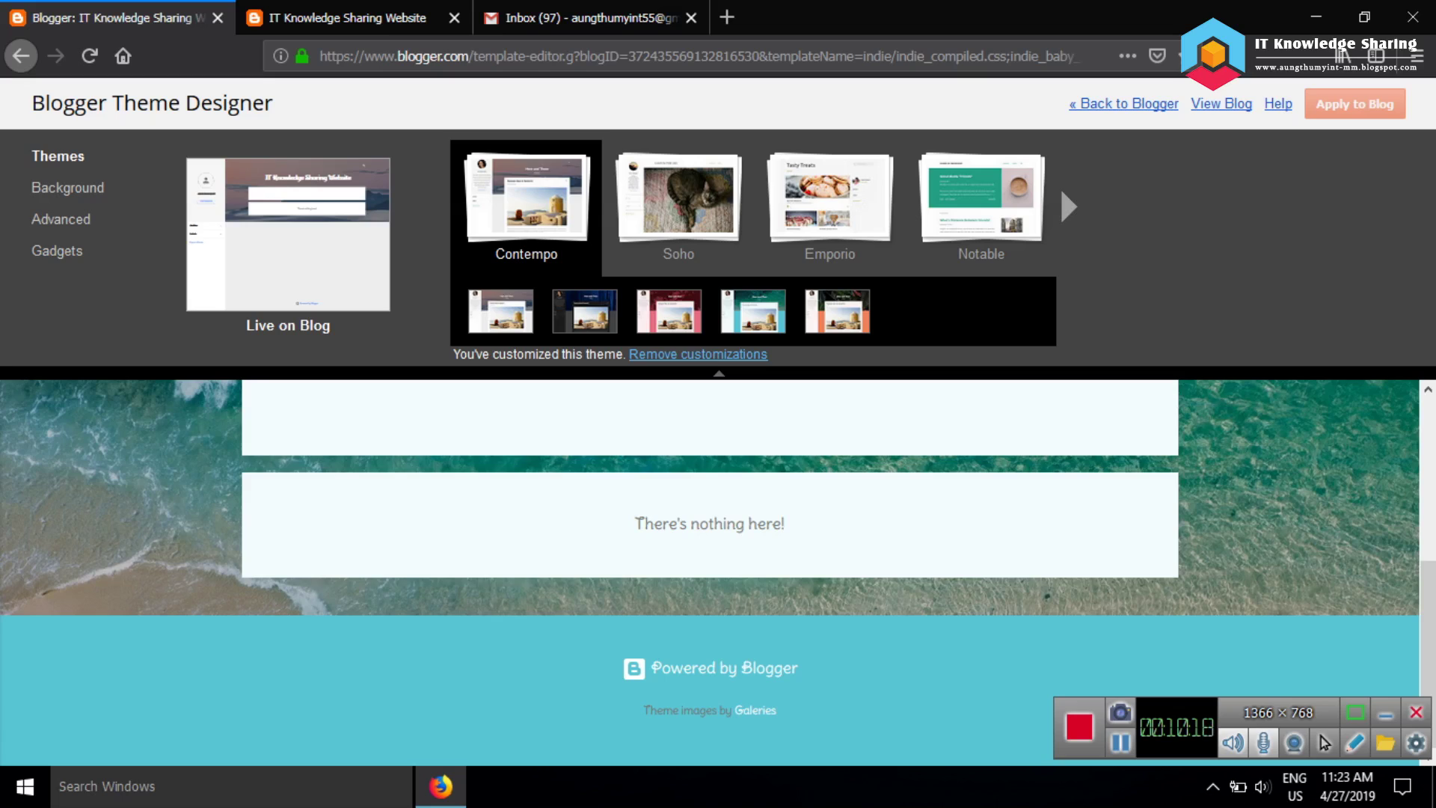
left_click(67, 187)
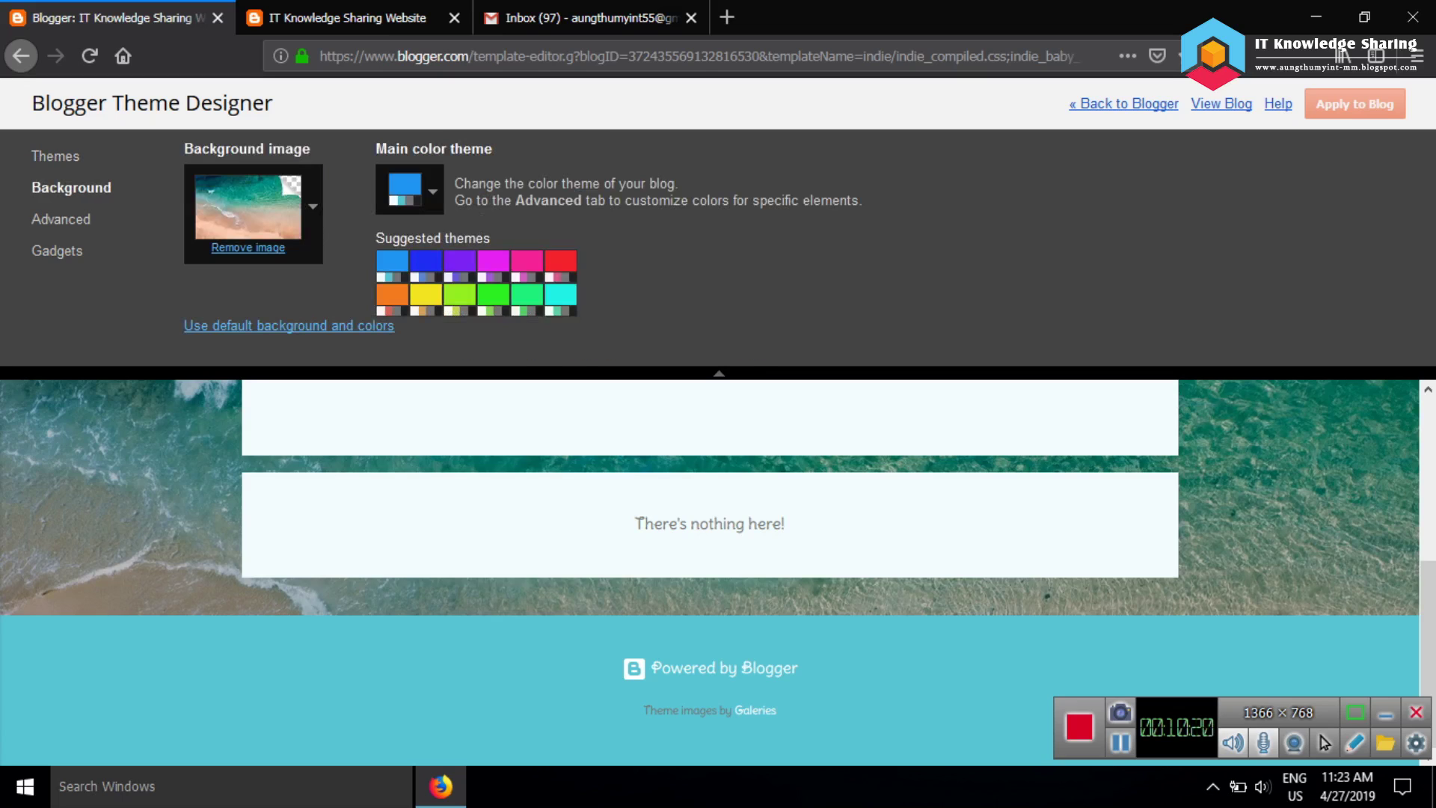
right_click(92, 217)
key("Escape")
left_click(65, 218)
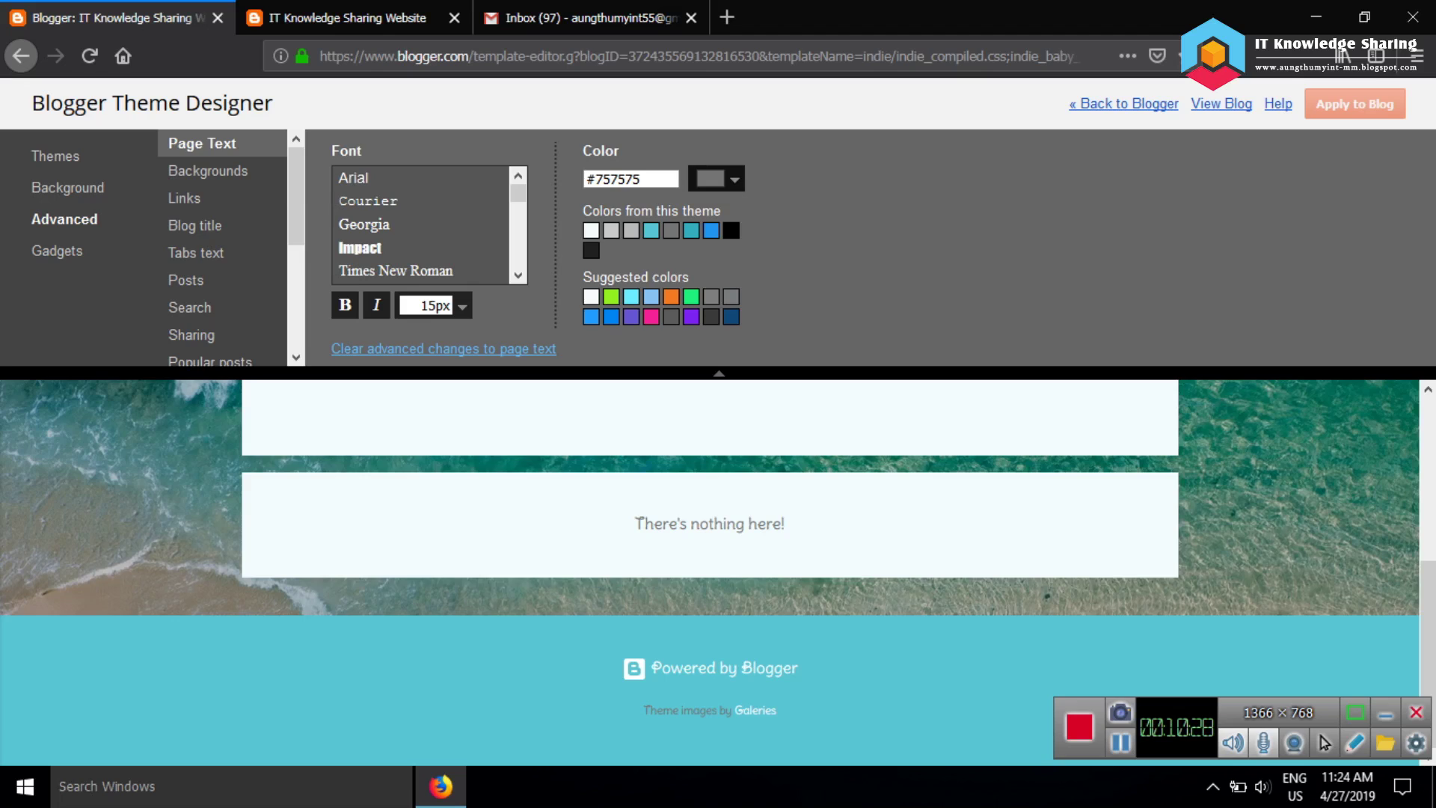
Look at the Add CSS box and Author profile colours, then return to Background
scroll(222, 246, "down", 3)
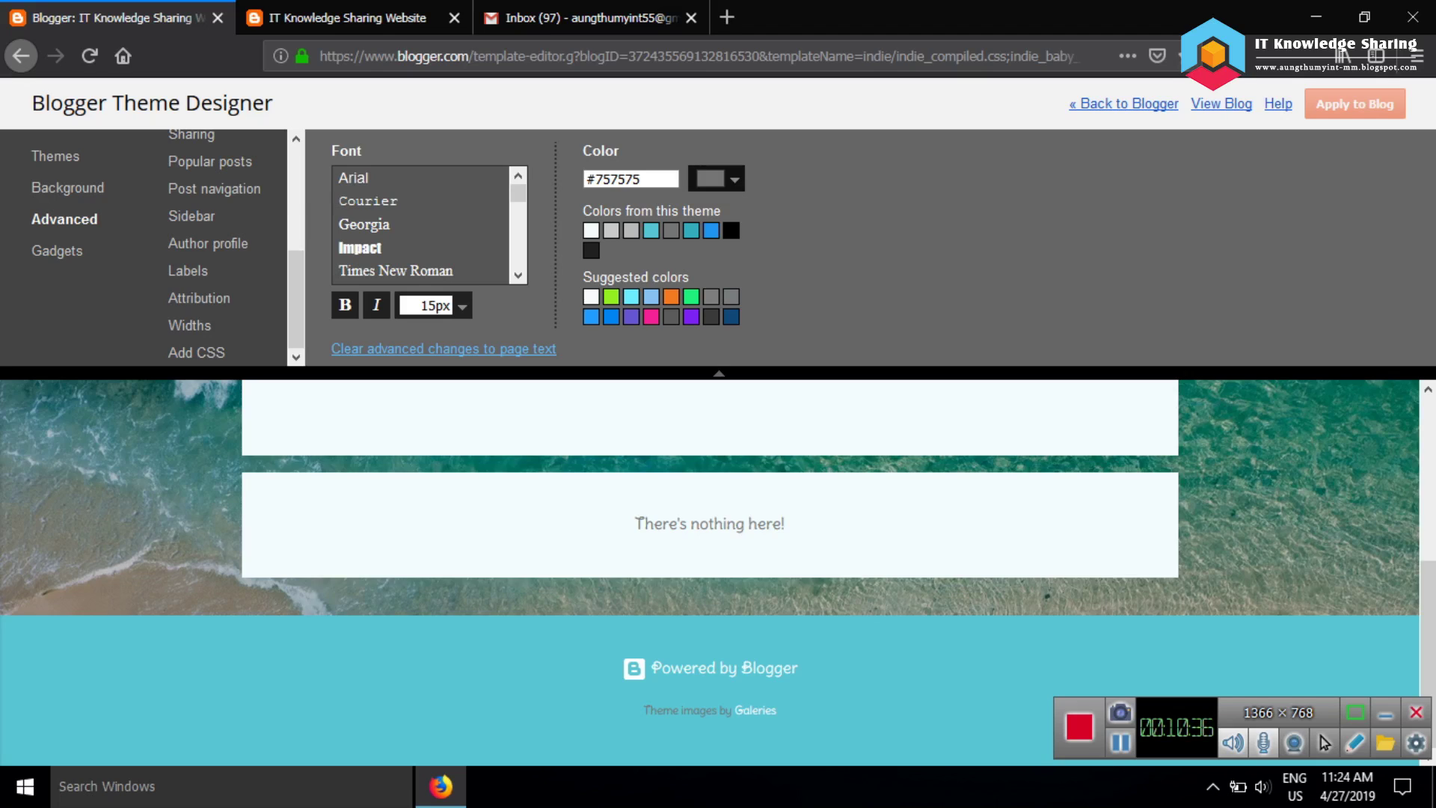
left_click(196, 352)
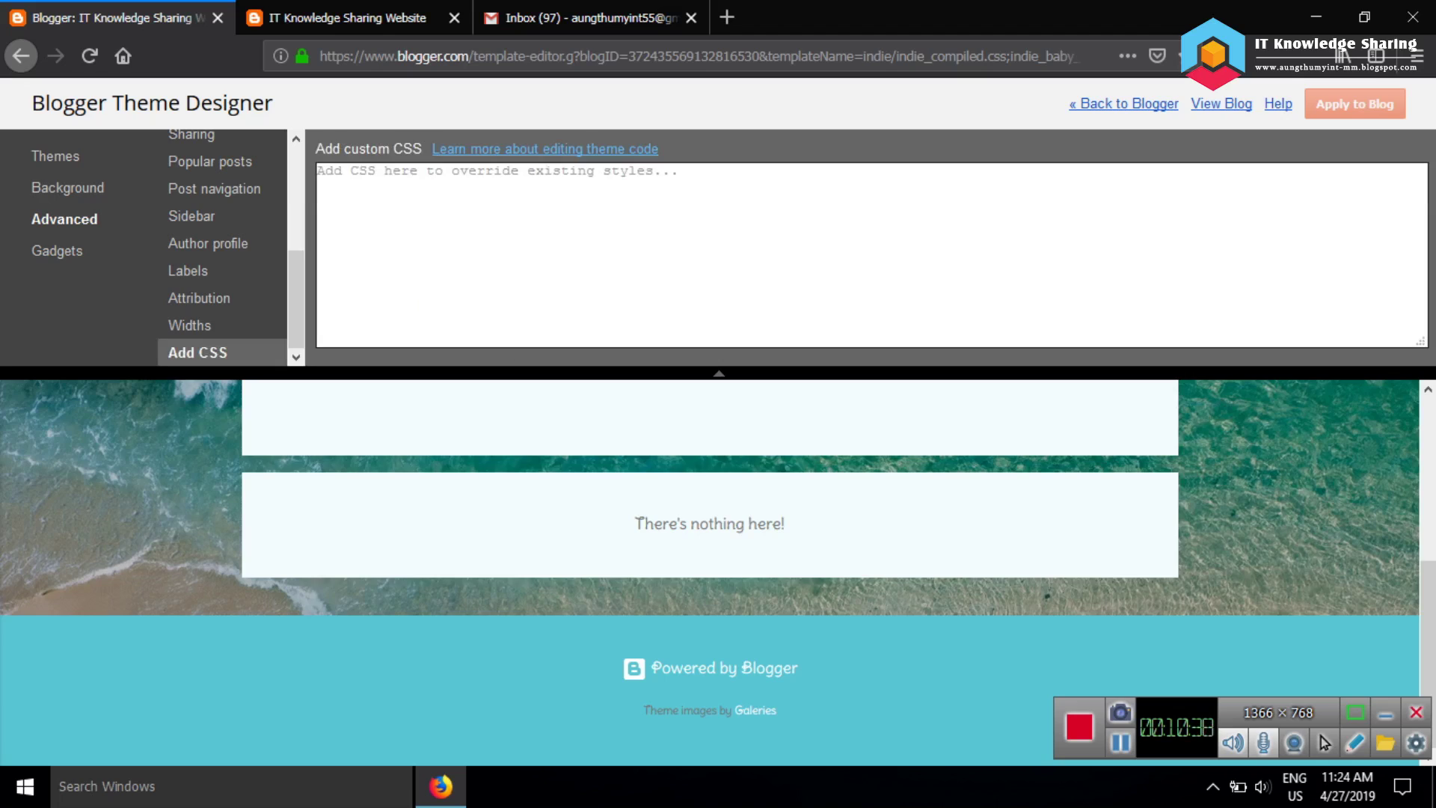
left_click(317, 172)
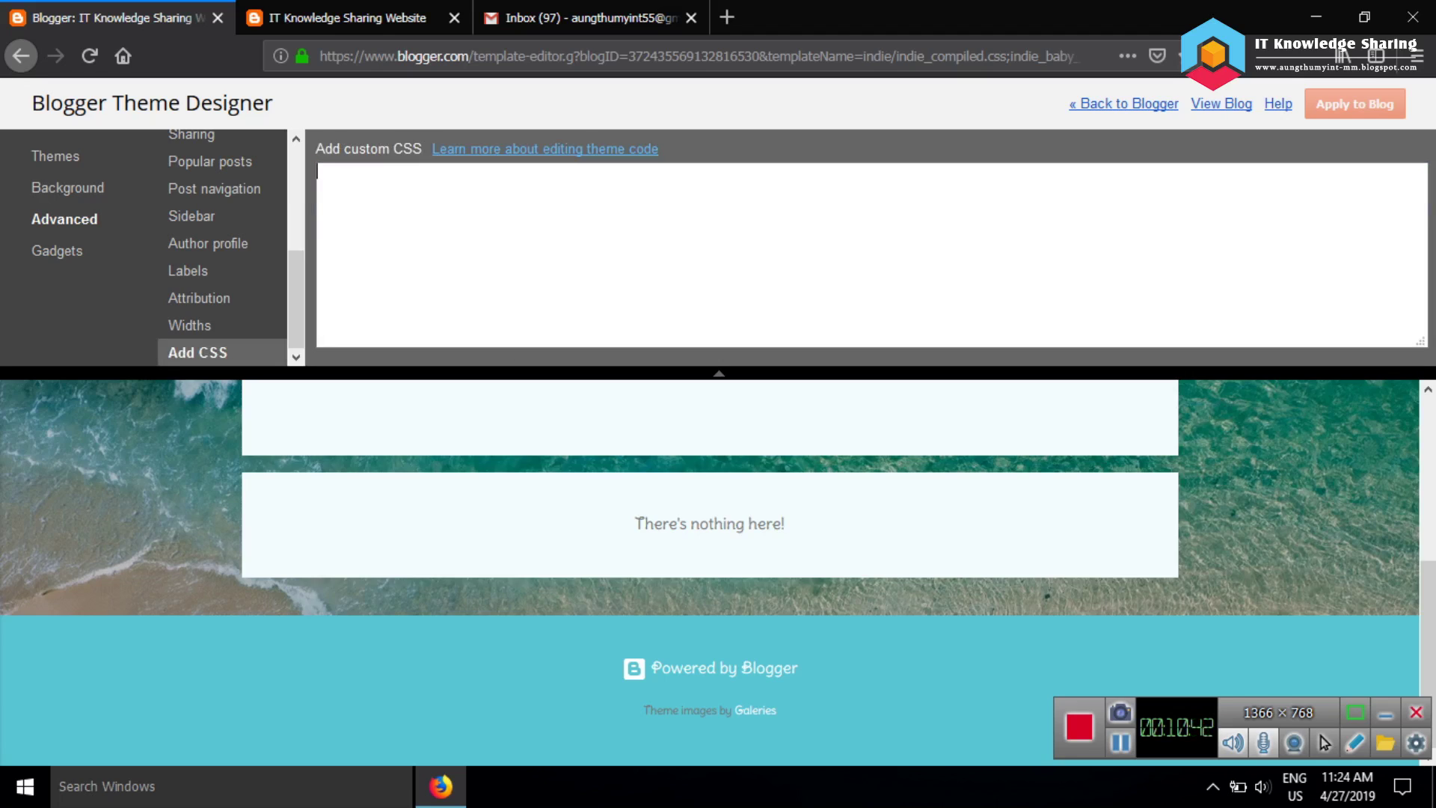
left_click(213, 243)
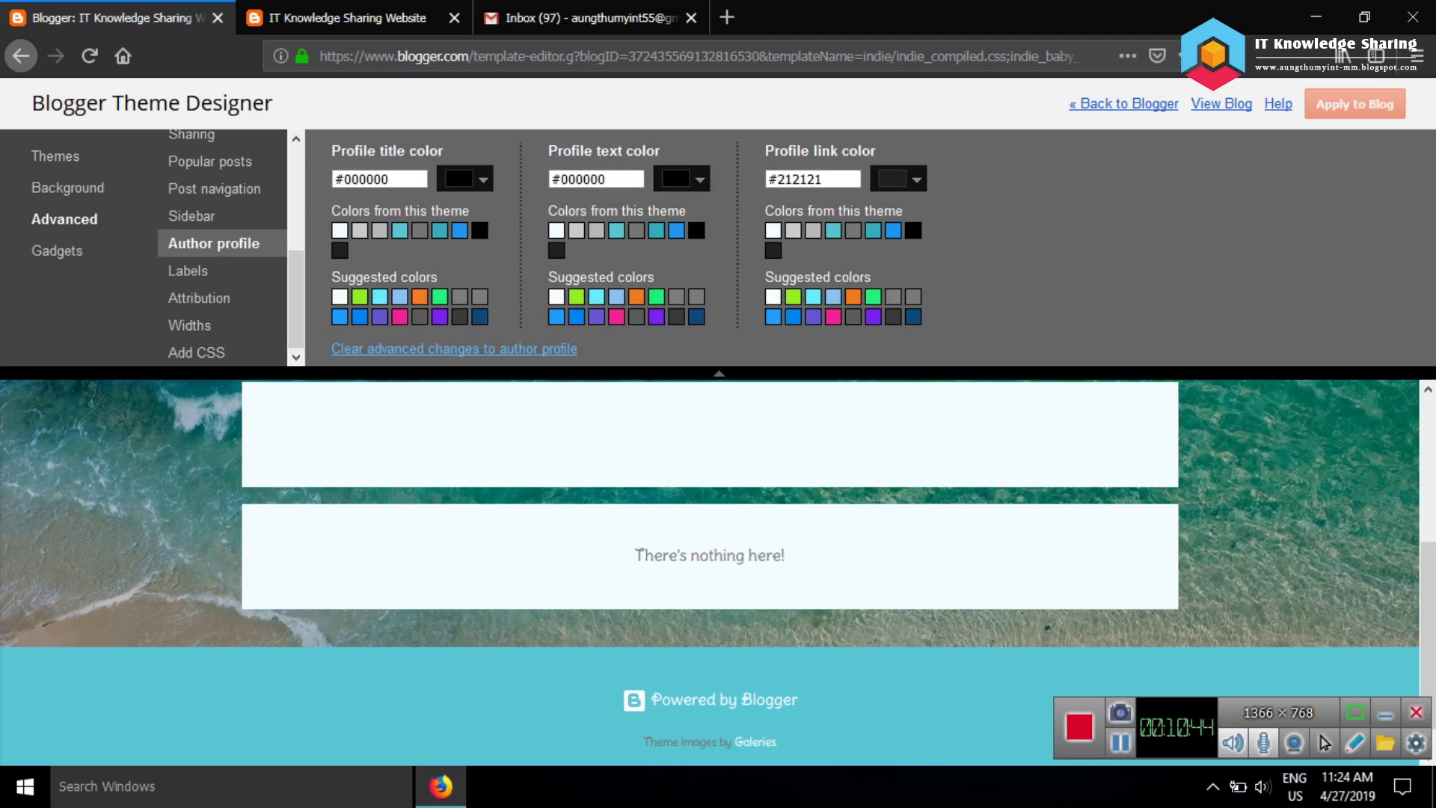
left_click(71, 188)
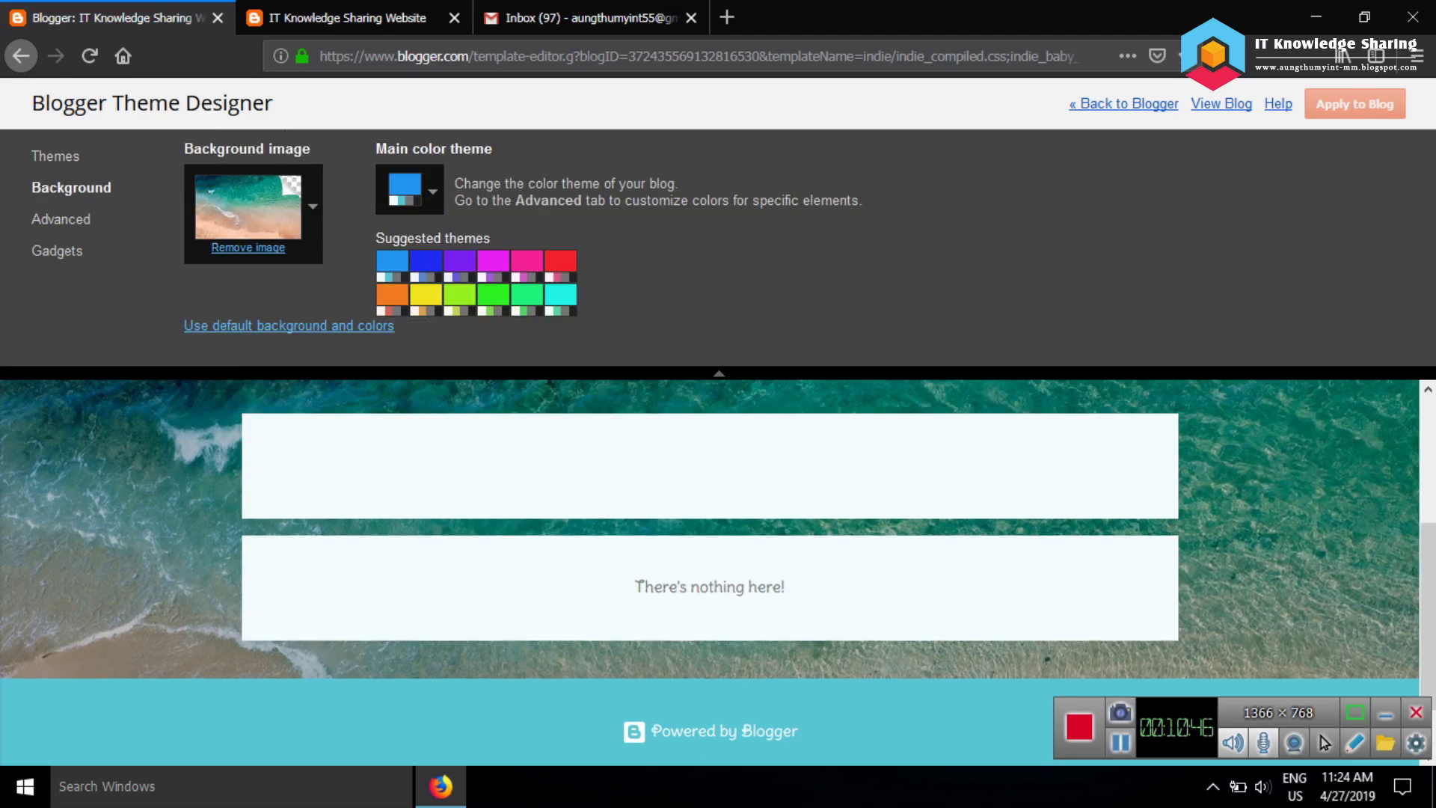
Step through the Blog Archive, Labels, Search This Blog and Report Abuse gadget settings
left_click(59, 251)
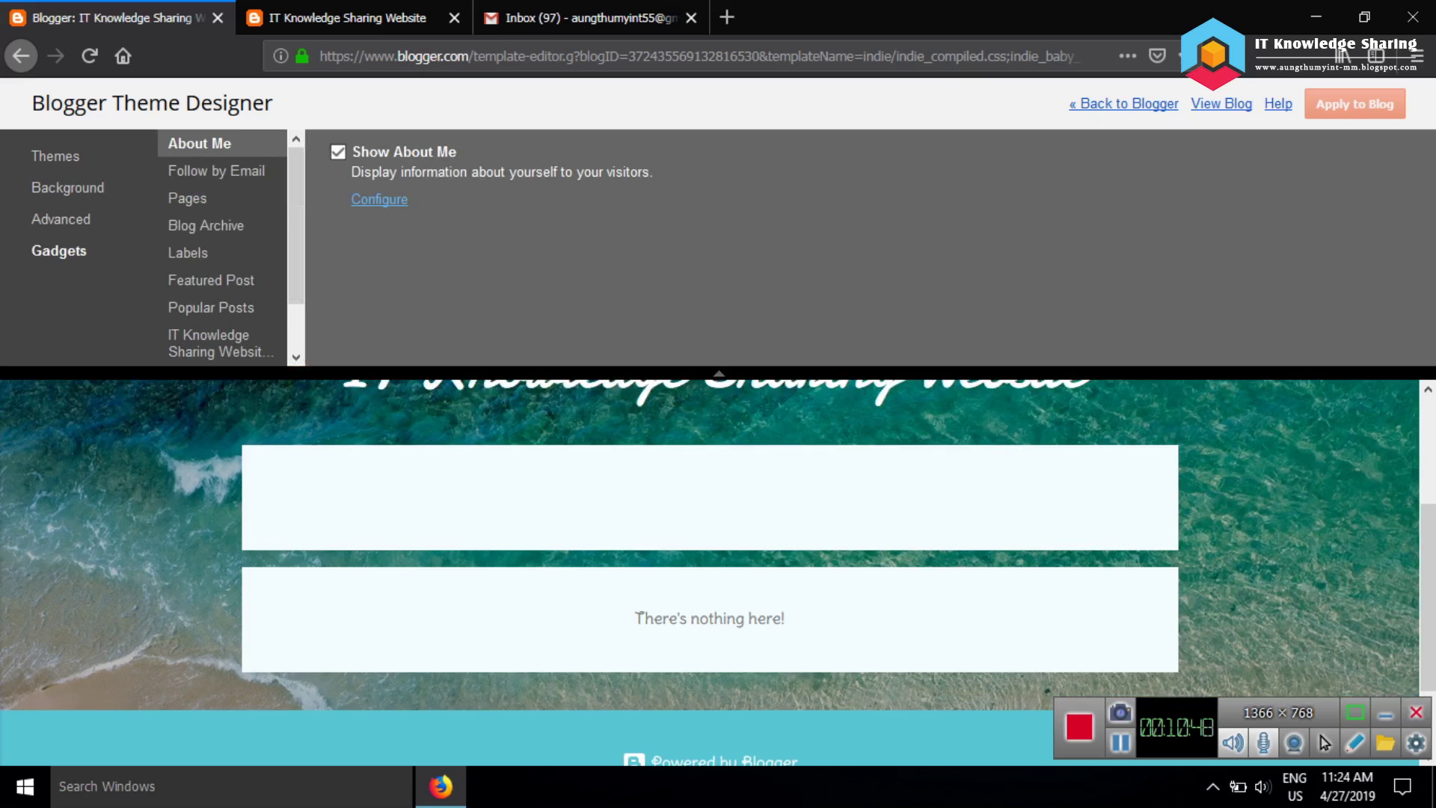
key("Down")
key("Down")
key("Down")
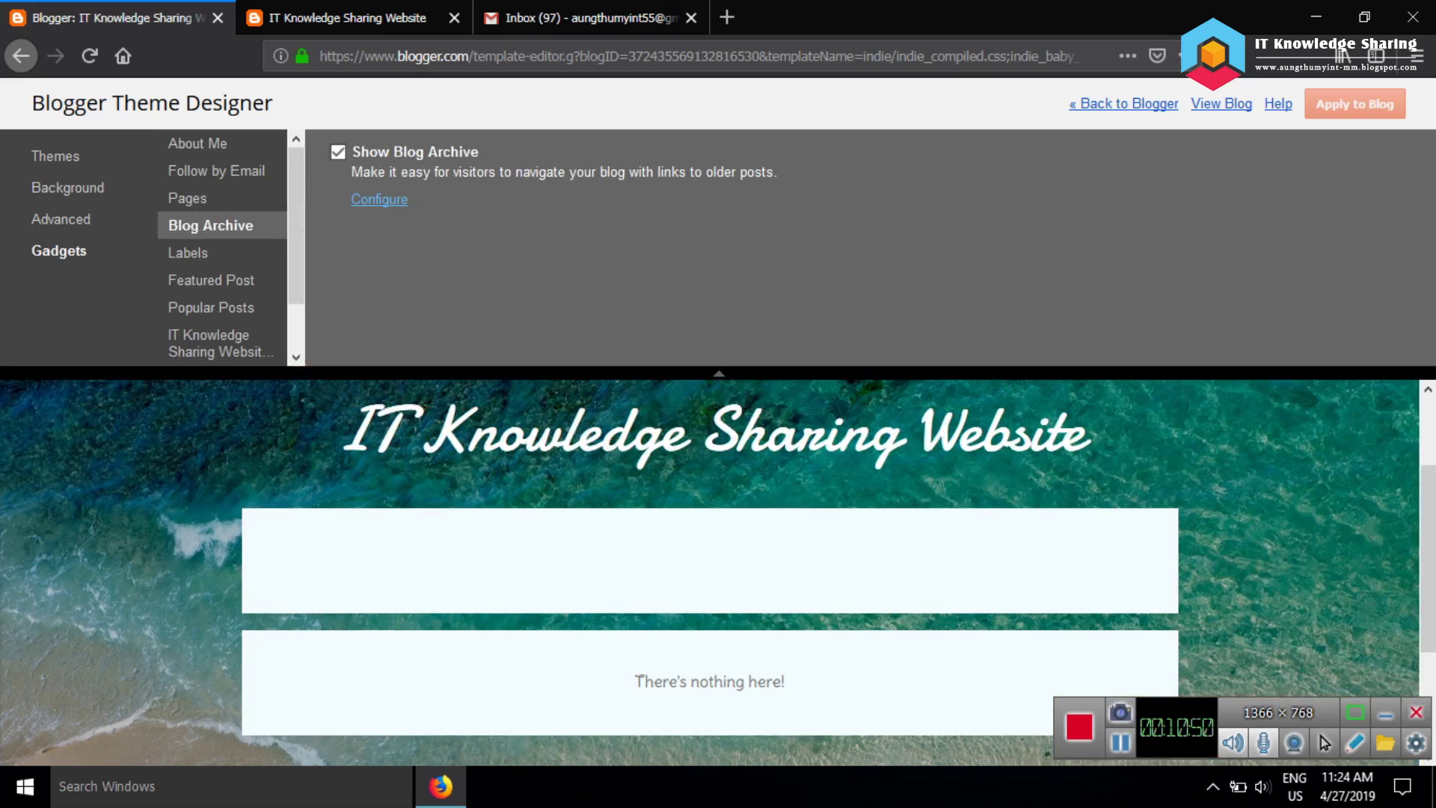
key("Down")
key("Down")
key("Down")
key("Down")
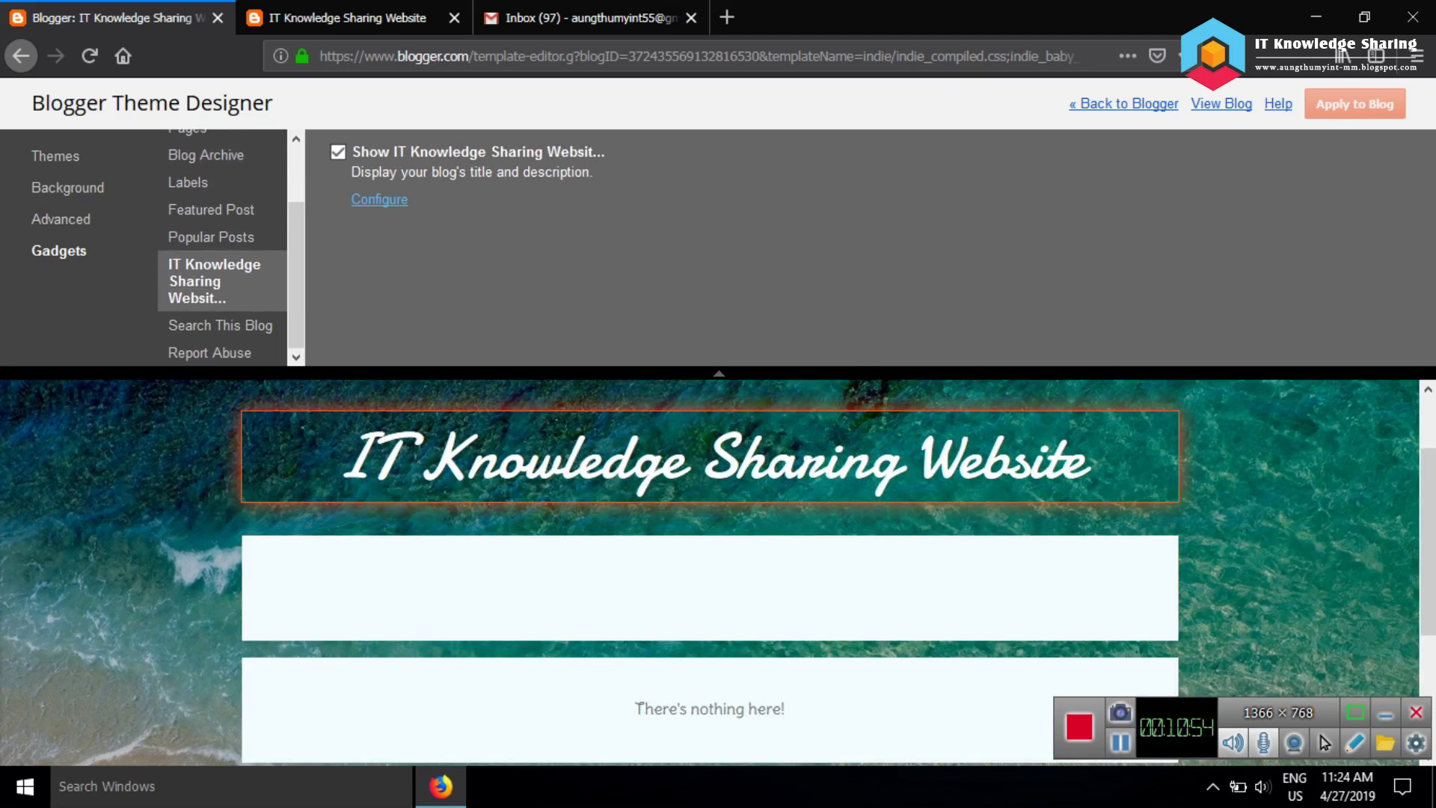
key("Down")
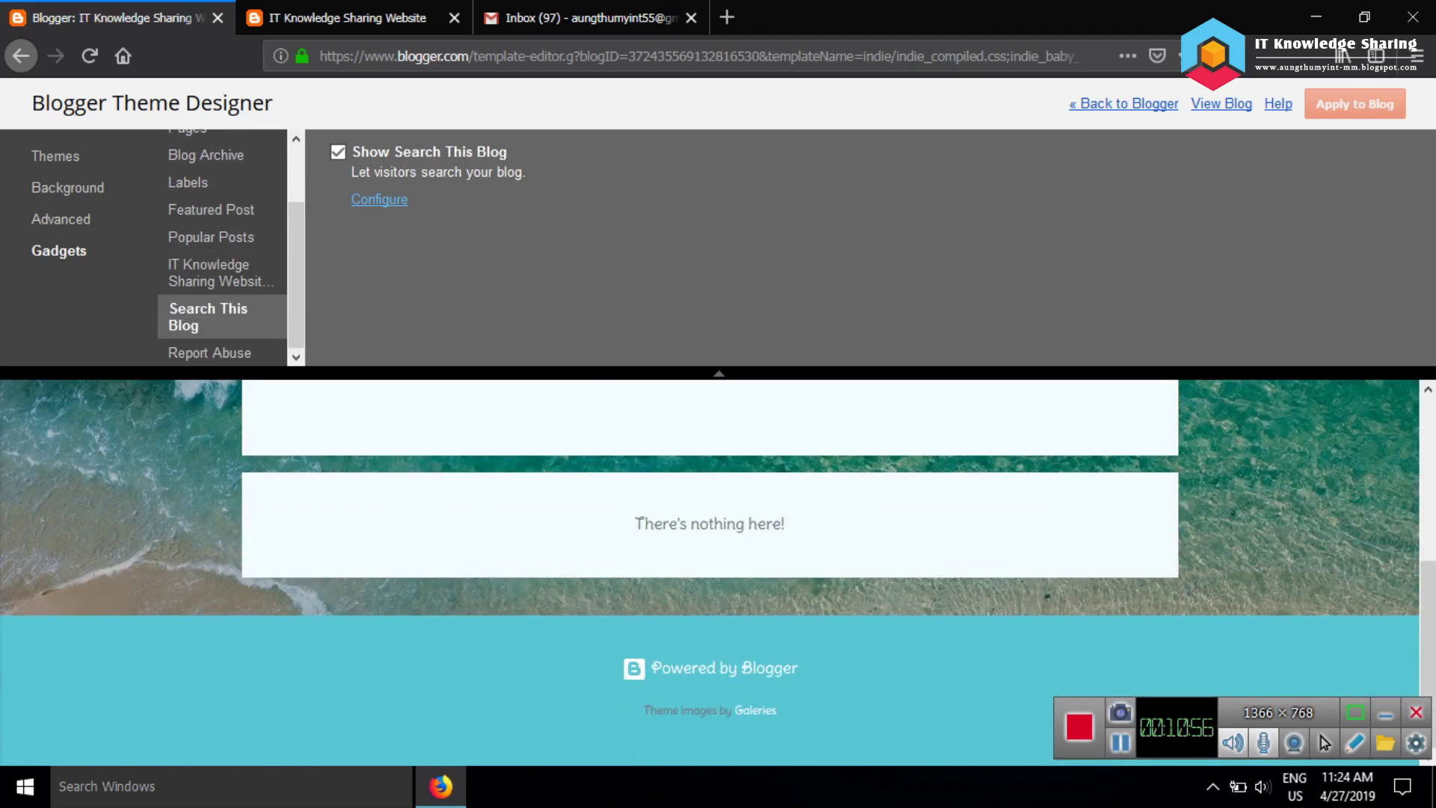
key("Down")
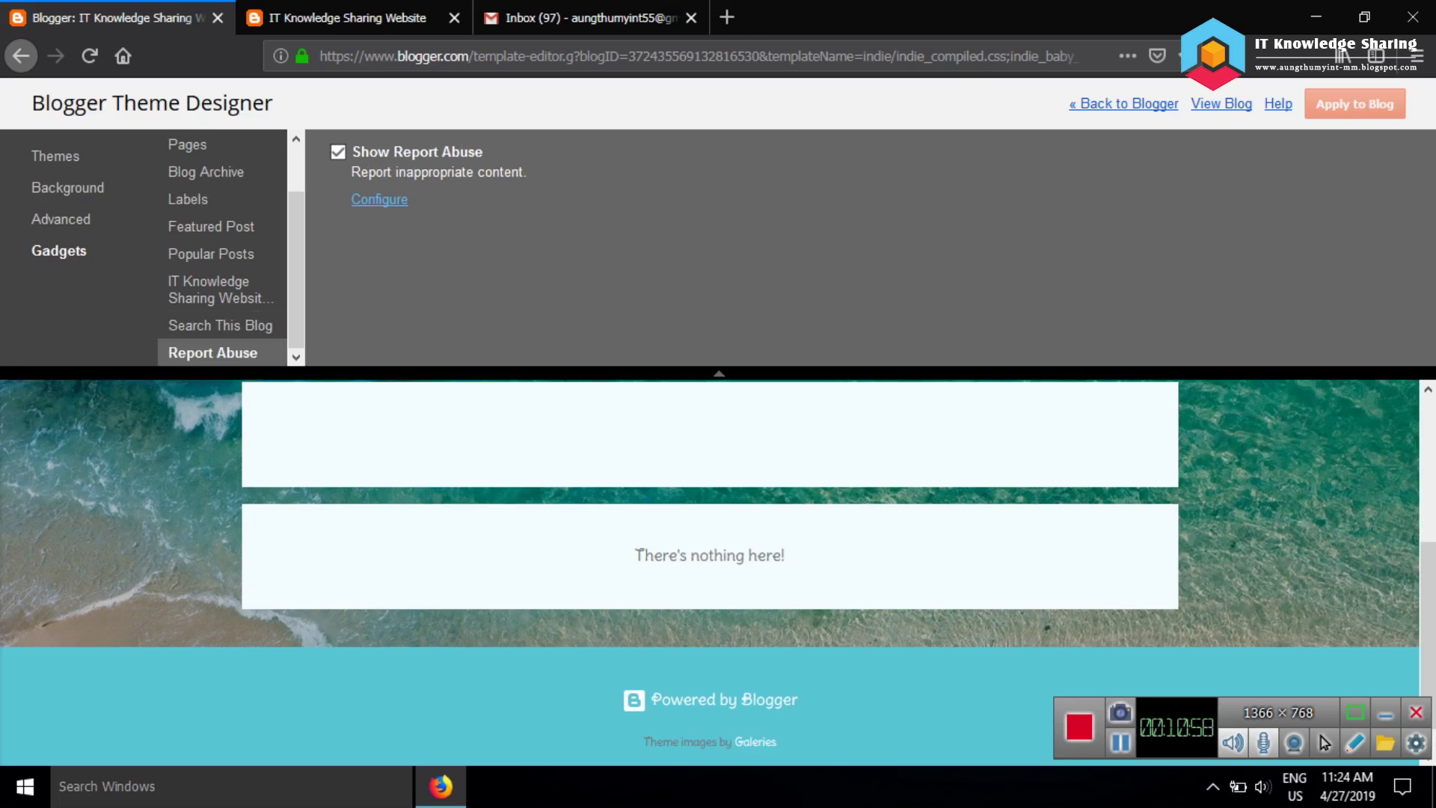
key("Up")
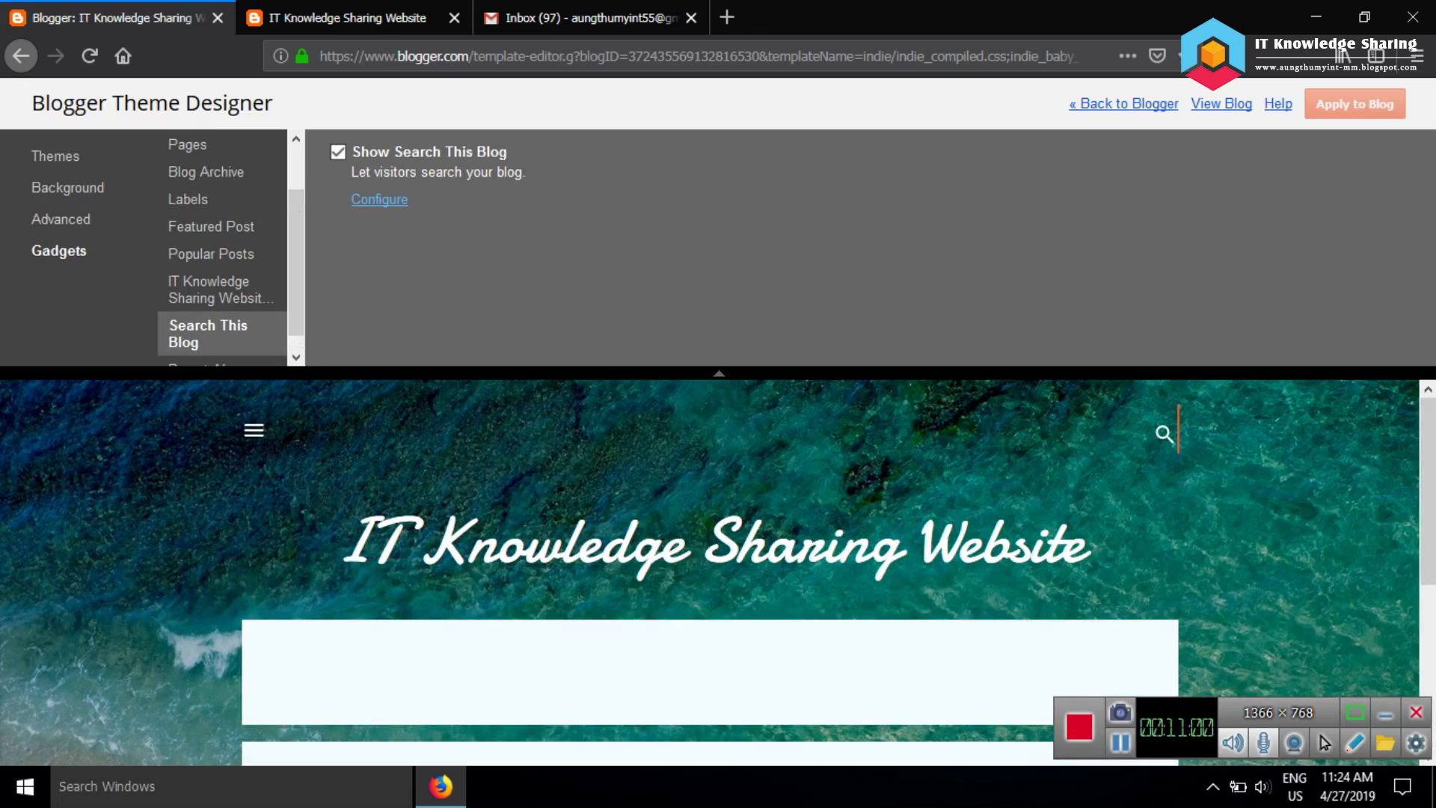
Hide and re-show the Search This Blog gadget, then leave the Theme Designer for Blogger
key("space")
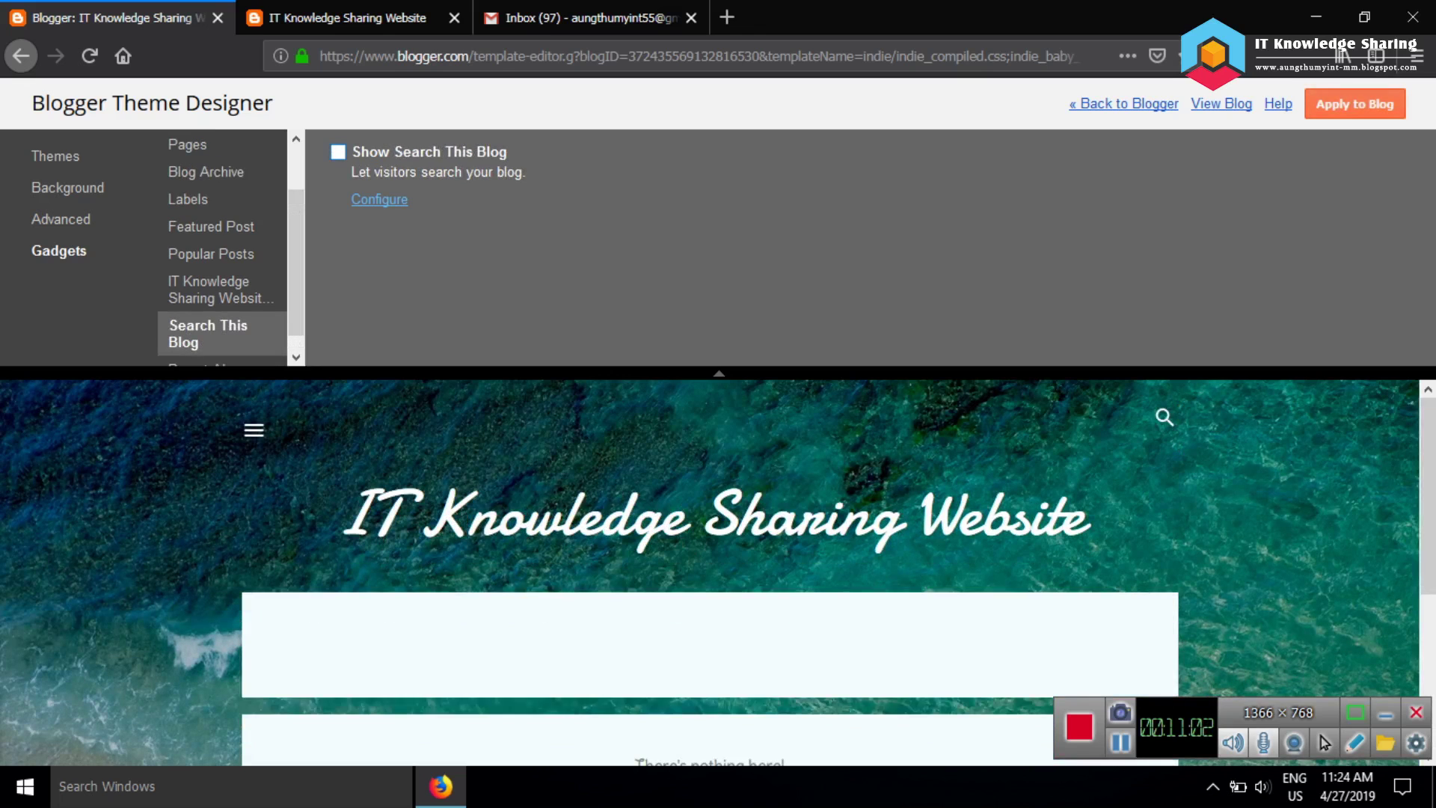
key("space")
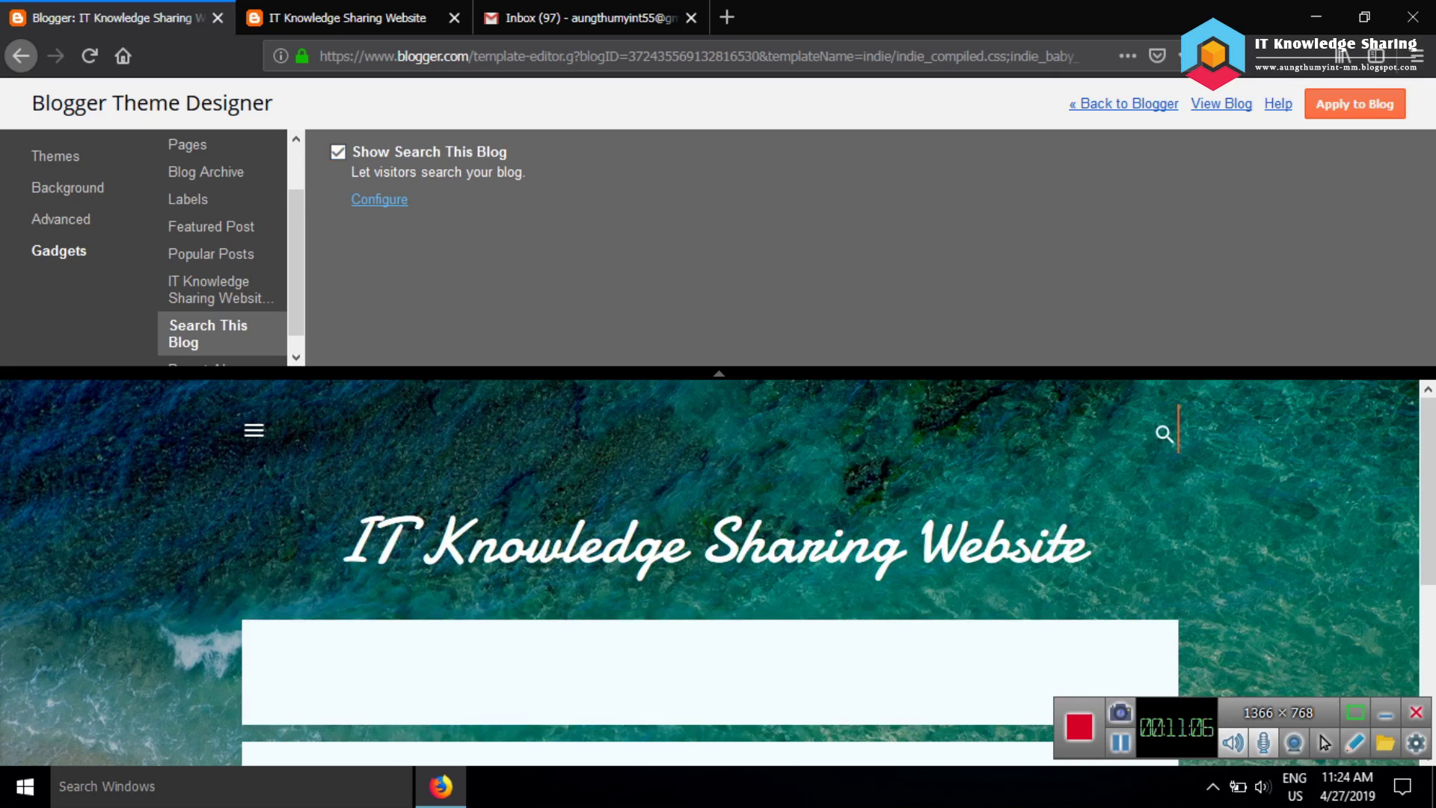
key("Return")
key("Return")
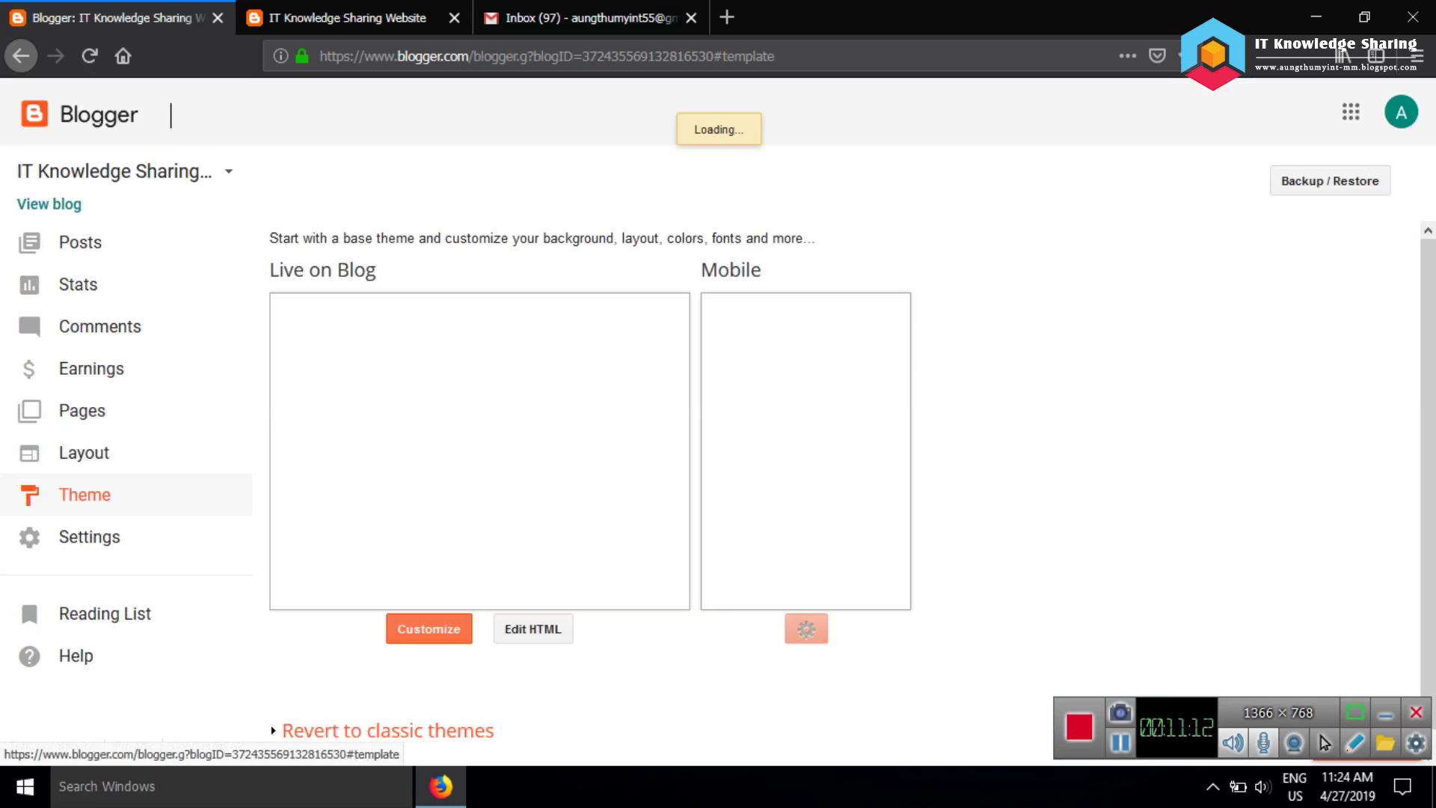
Open Basic settings and view the Privacy listing and search-engine choices, closing them unsaved
left_click(89, 536)
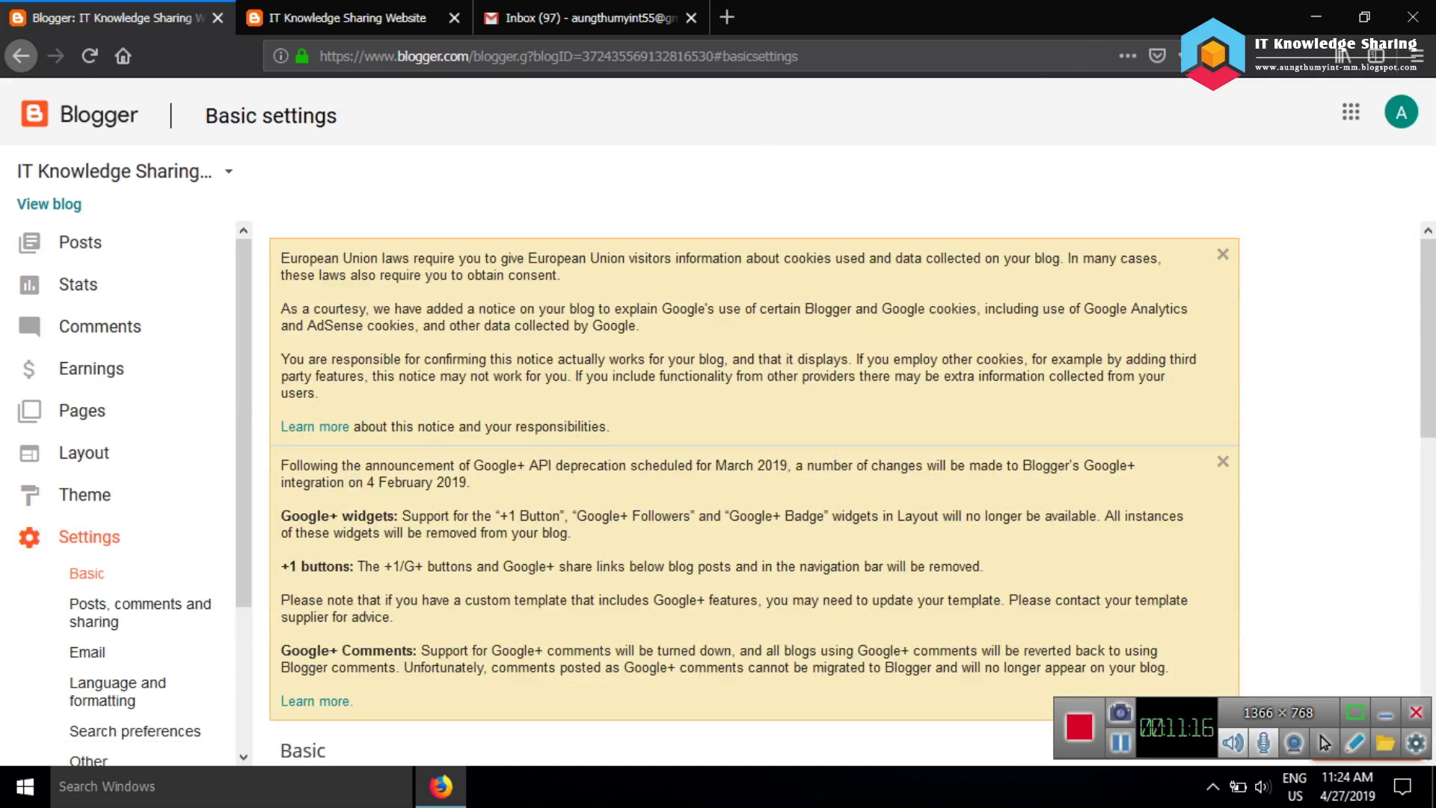
scroll(756, 493, "down", 6)
scroll(755, 493, "up", 5)
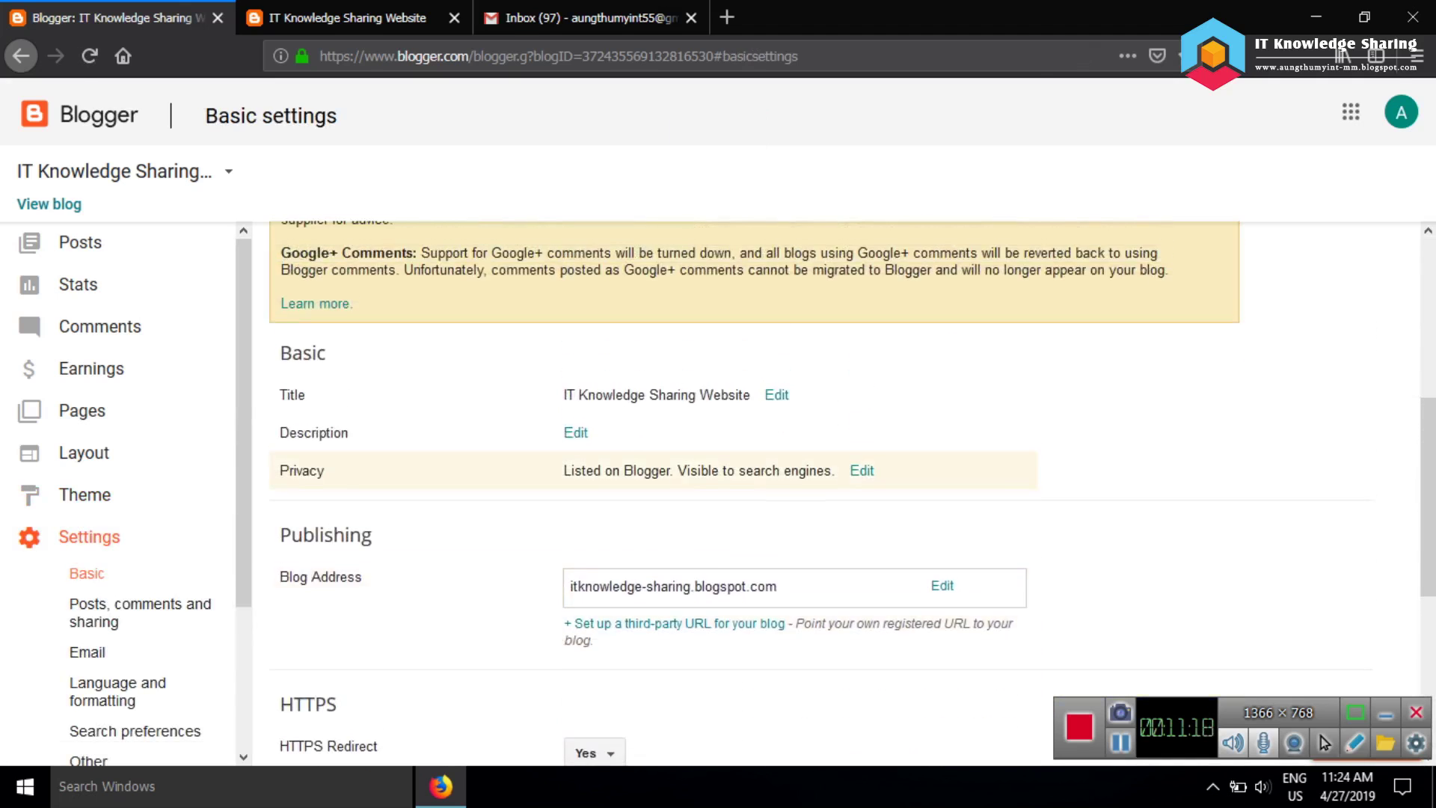
scroll(755, 493, "down", 3)
left_click(862, 470)
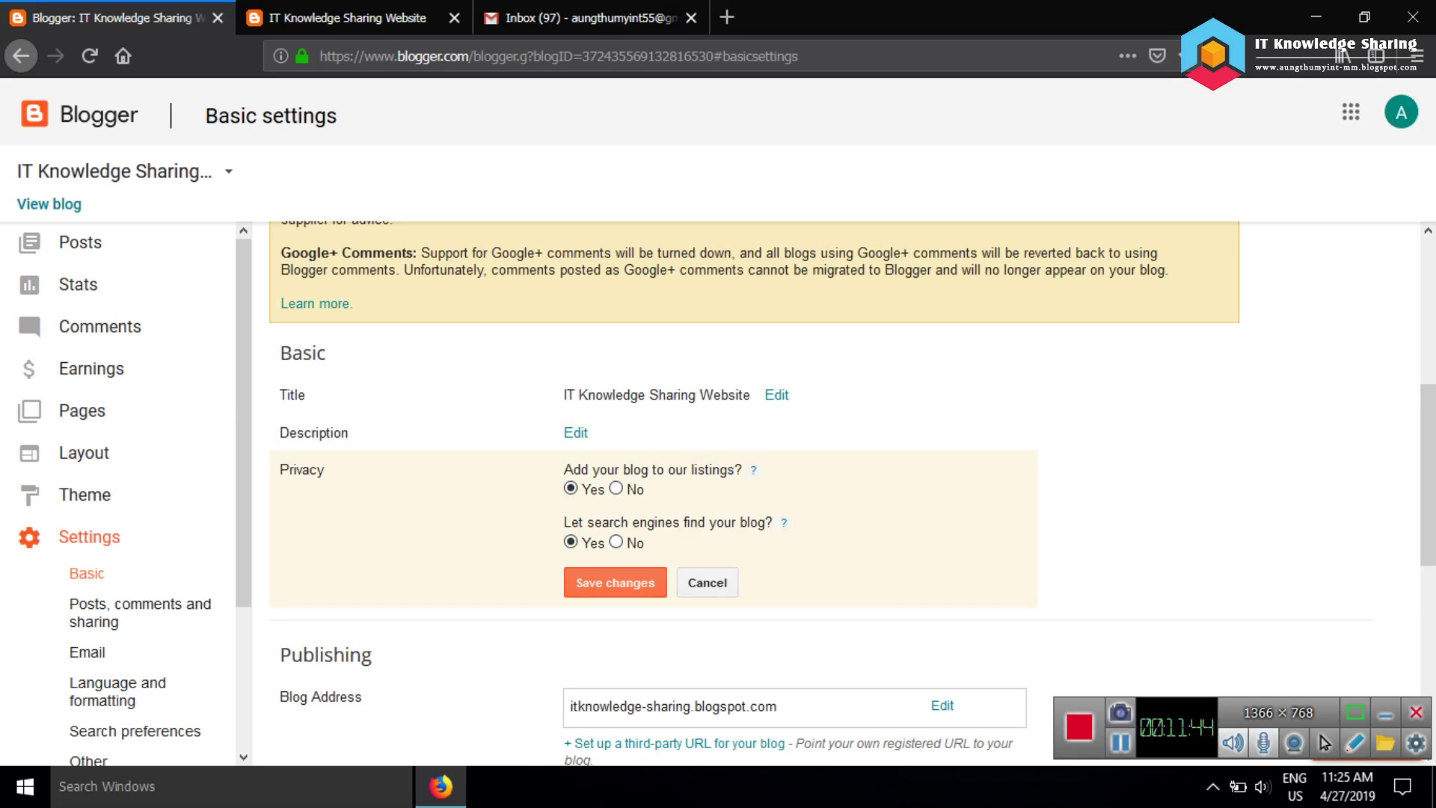
left_click(706, 582)
Check the Blog Readers choices under Permissions, leaving readers set to Public
scroll(707, 582, "down", 3)
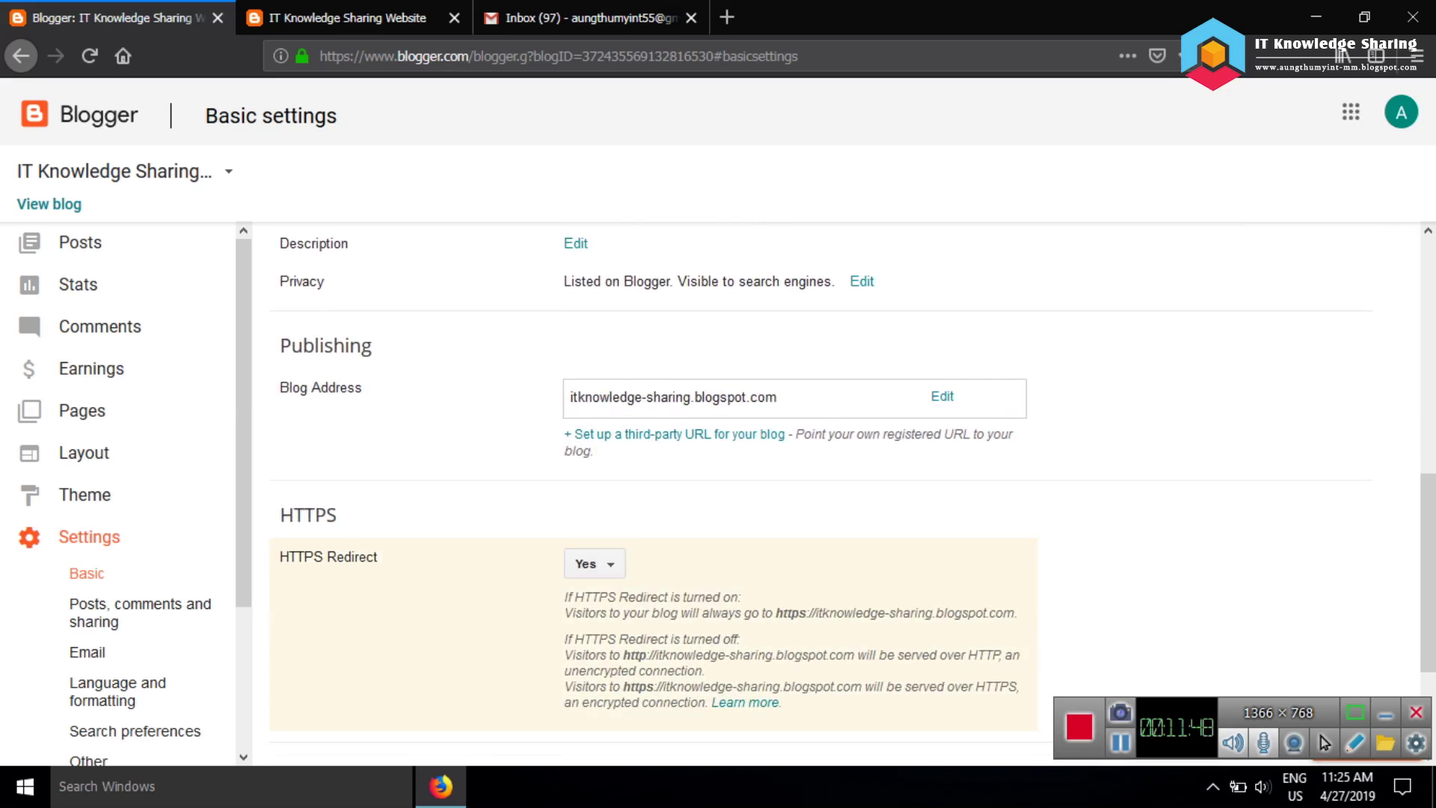
scroll(707, 582, "down", 3)
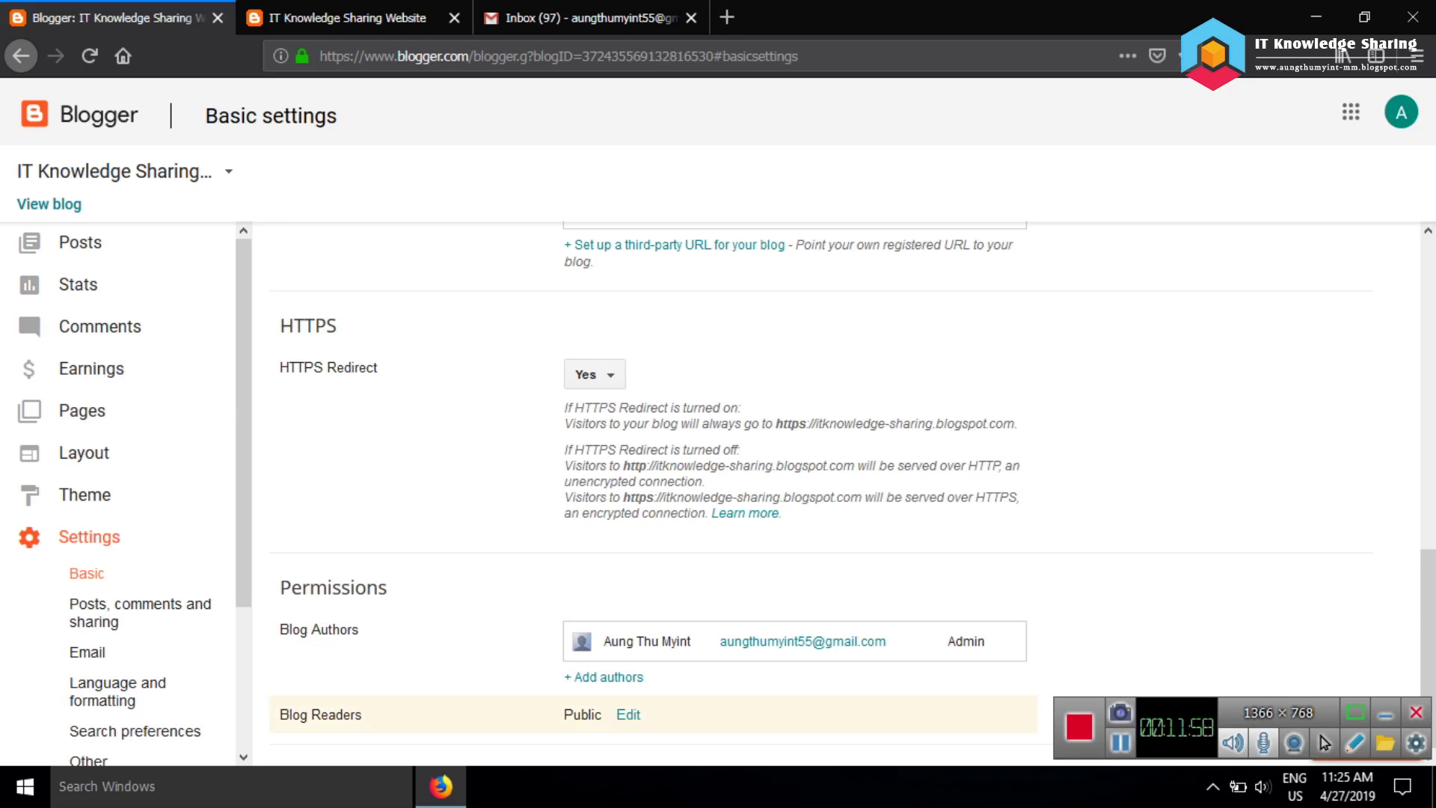
left_click(628, 714)
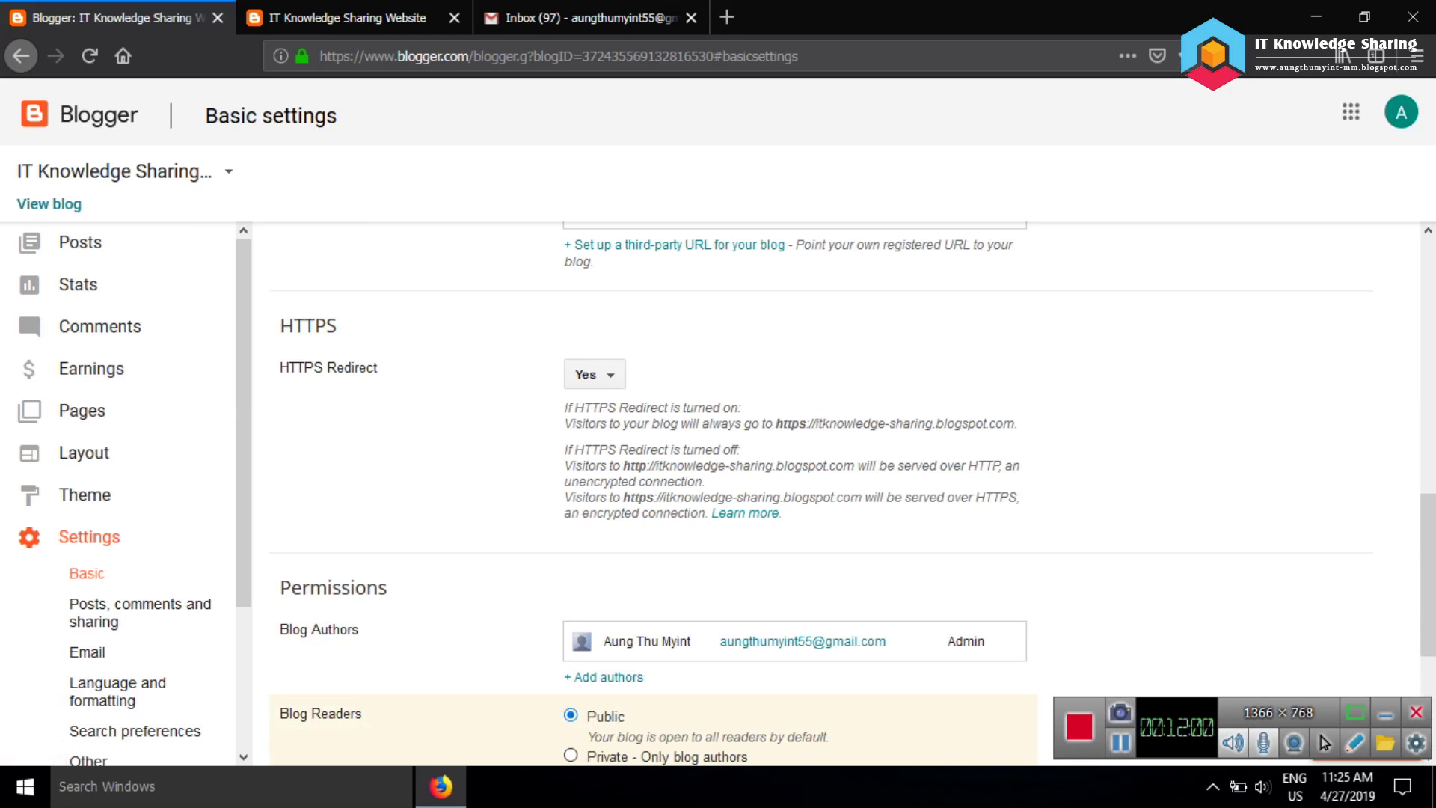
scroll(748, 486, "down", 4)
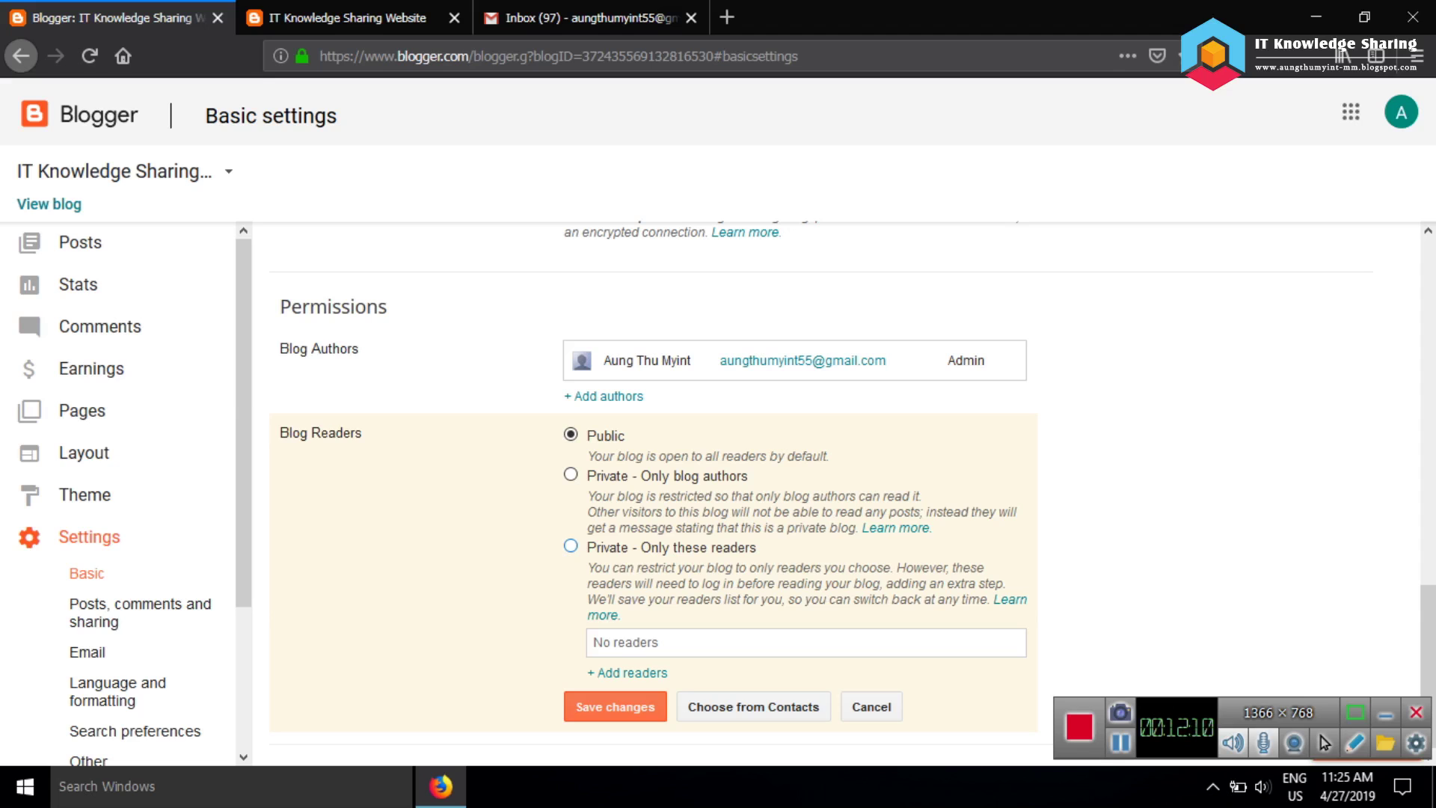
scroll(650, 493, "up", 1)
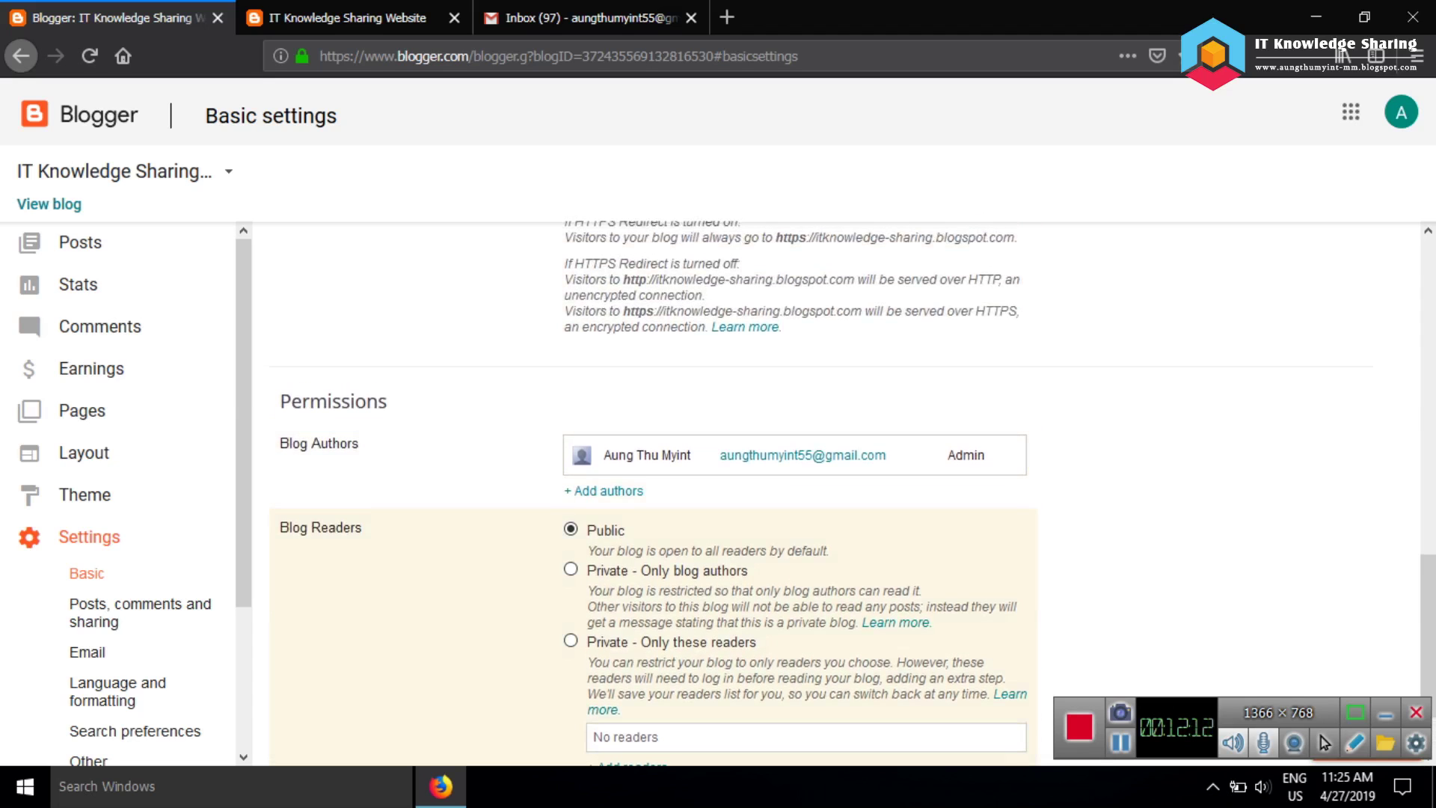
scroll(651, 493, "up", 4)
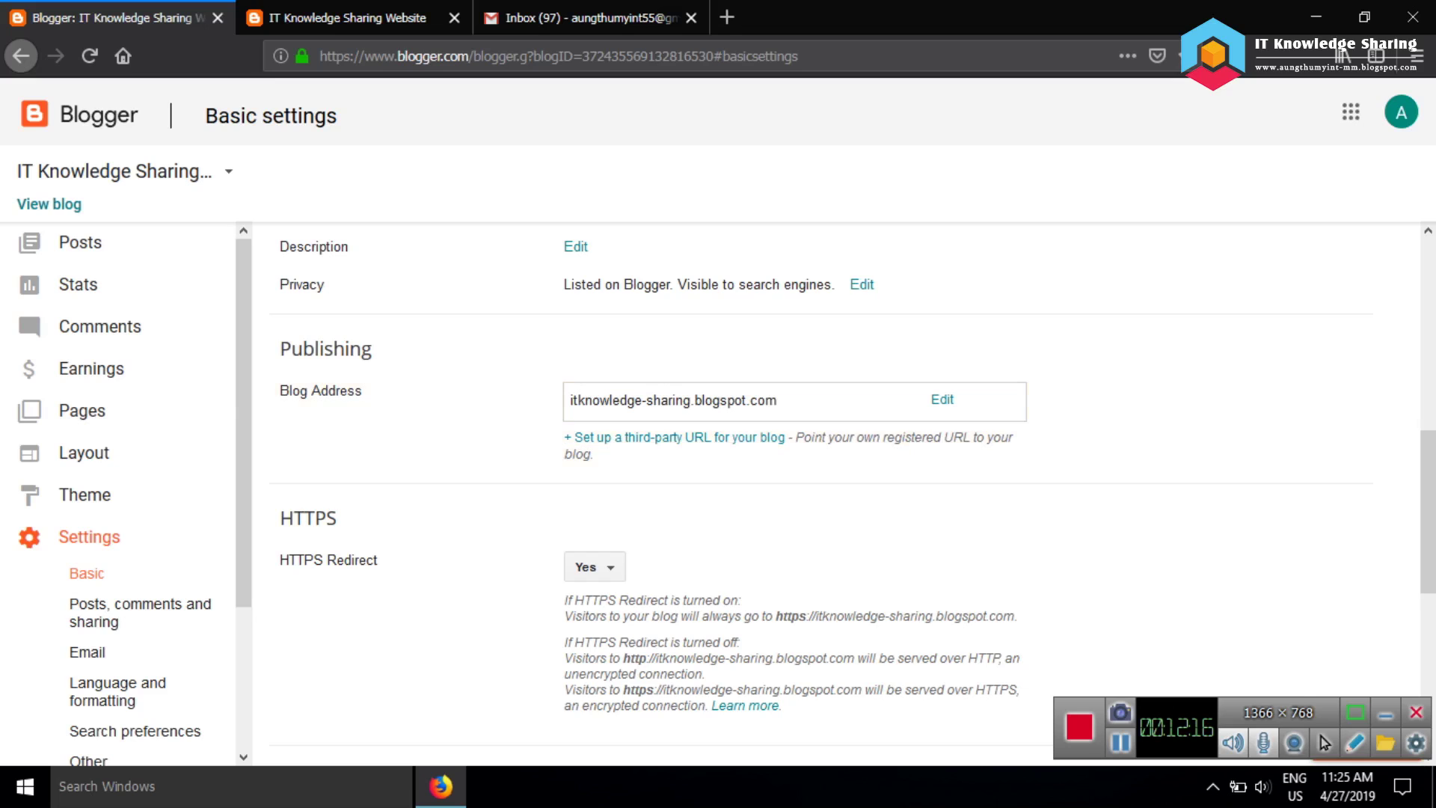
Open the blog address editor and cancel, keeping itknowledge-sharing.blogspot.com
left_click(942, 398)
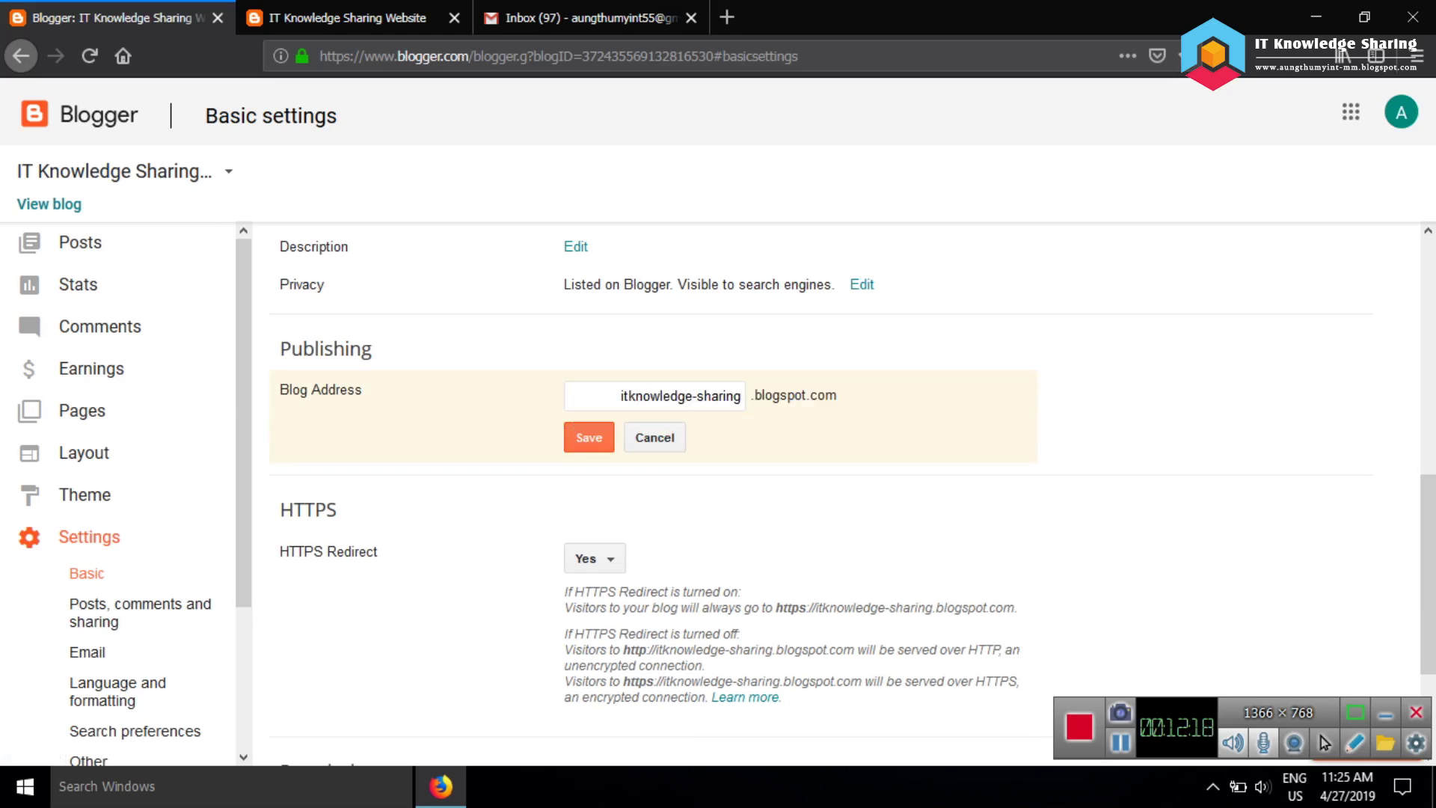
left_click(655, 437)
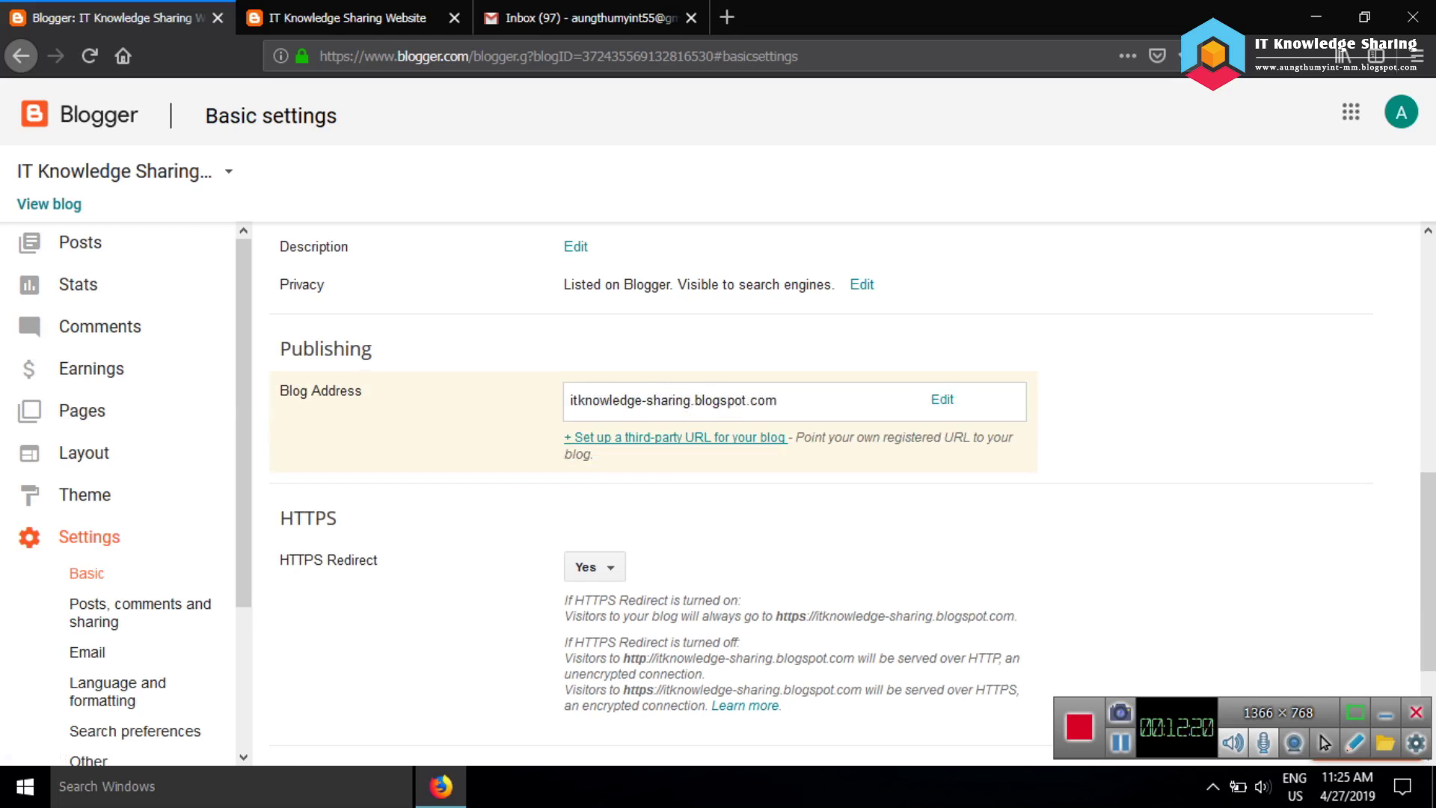
scroll(655, 438, "up", 3)
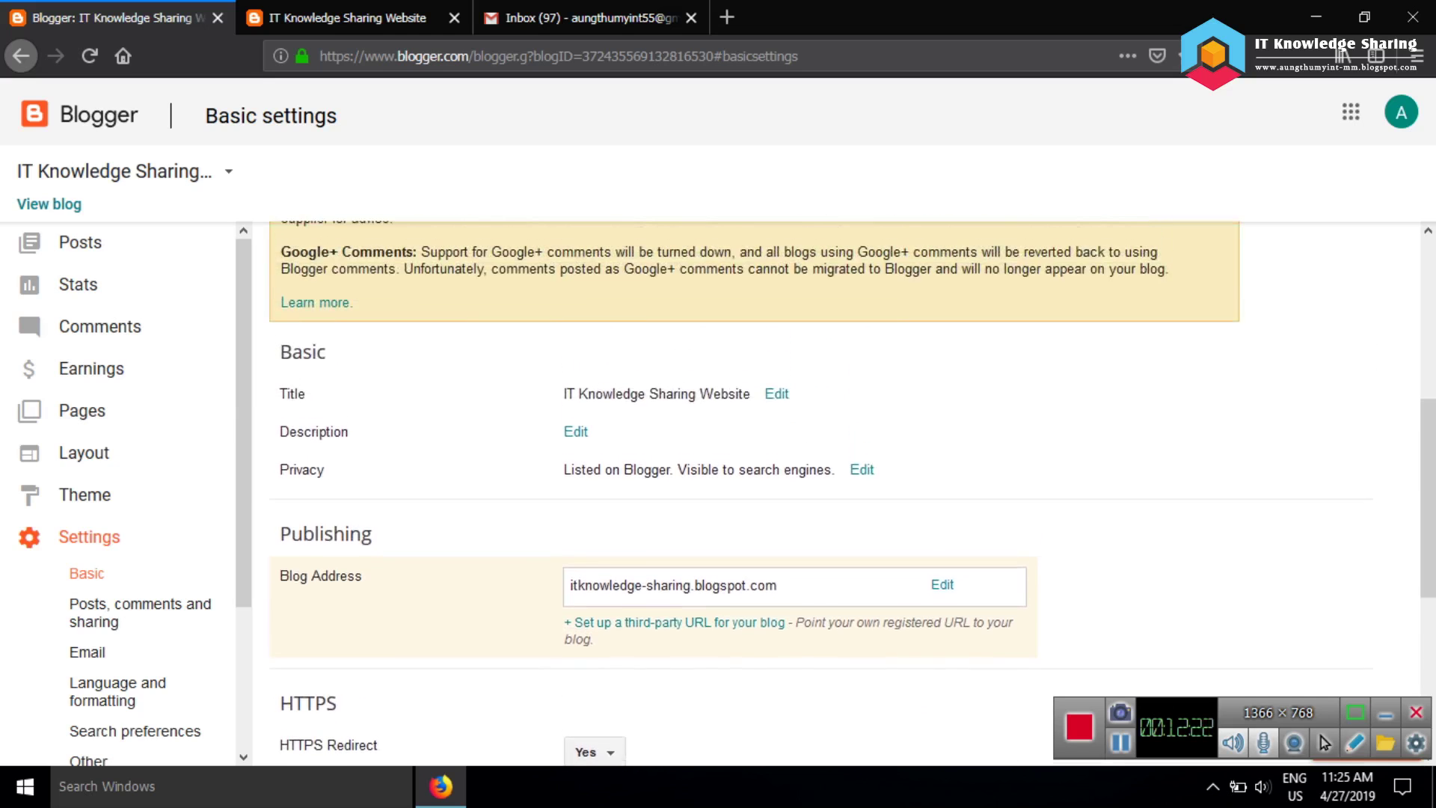
scroll(654, 437, "down", 5)
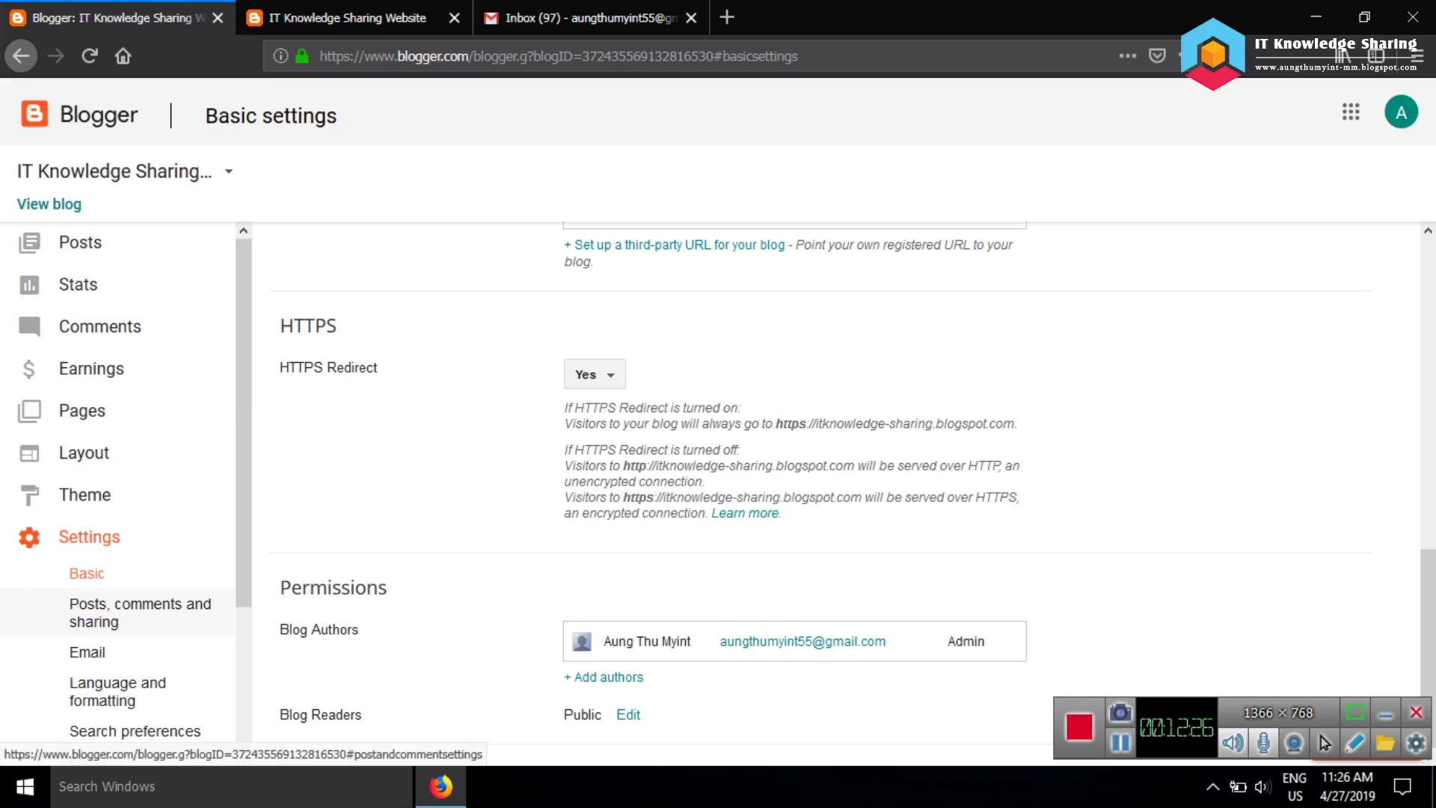
left_click(140, 612)
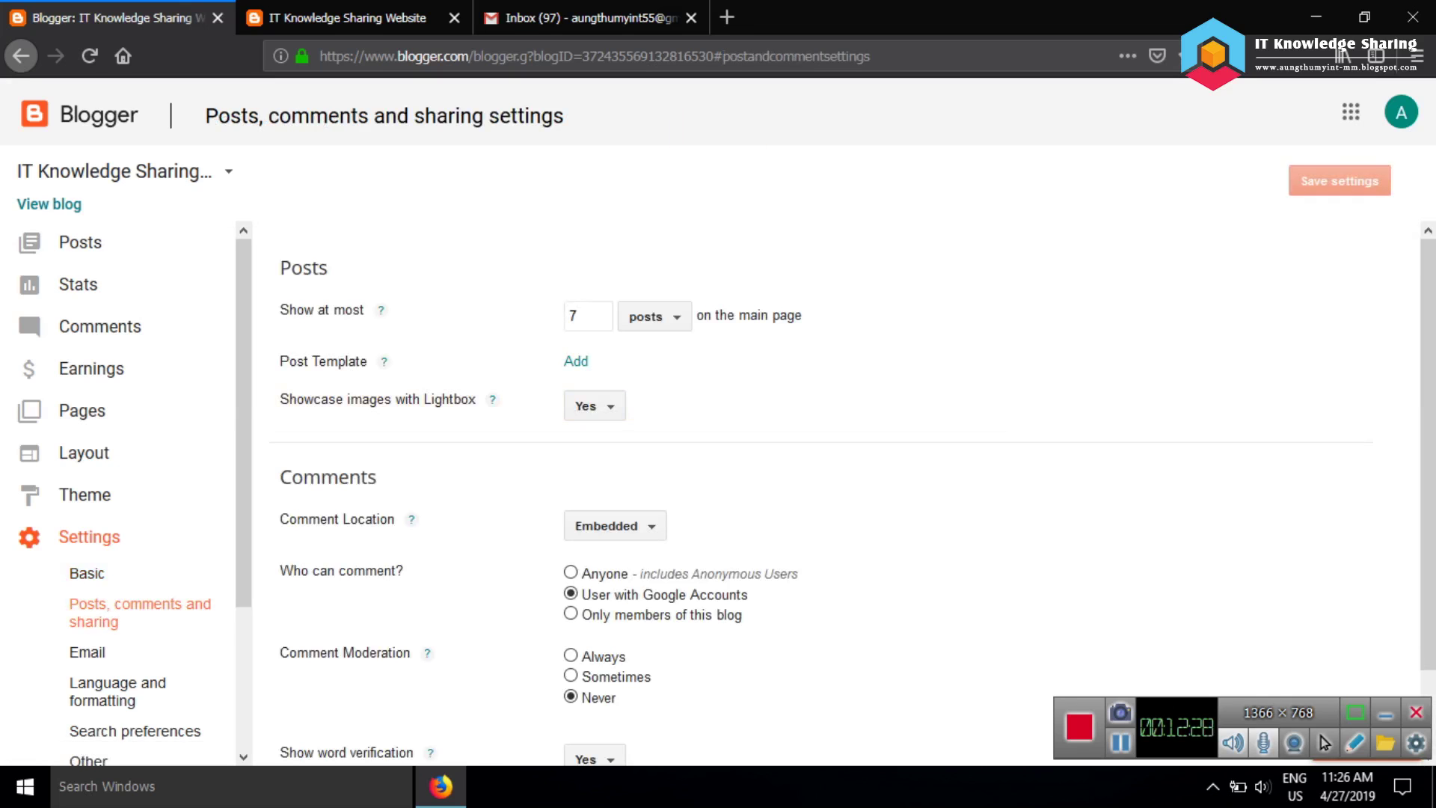
Review the Posts, comments and sharing settings, checking the live blog in its tab
scroll(755, 478, "down", 4)
scroll(748, 426, "down", 4)
scroll(747, 426, "up", 2)
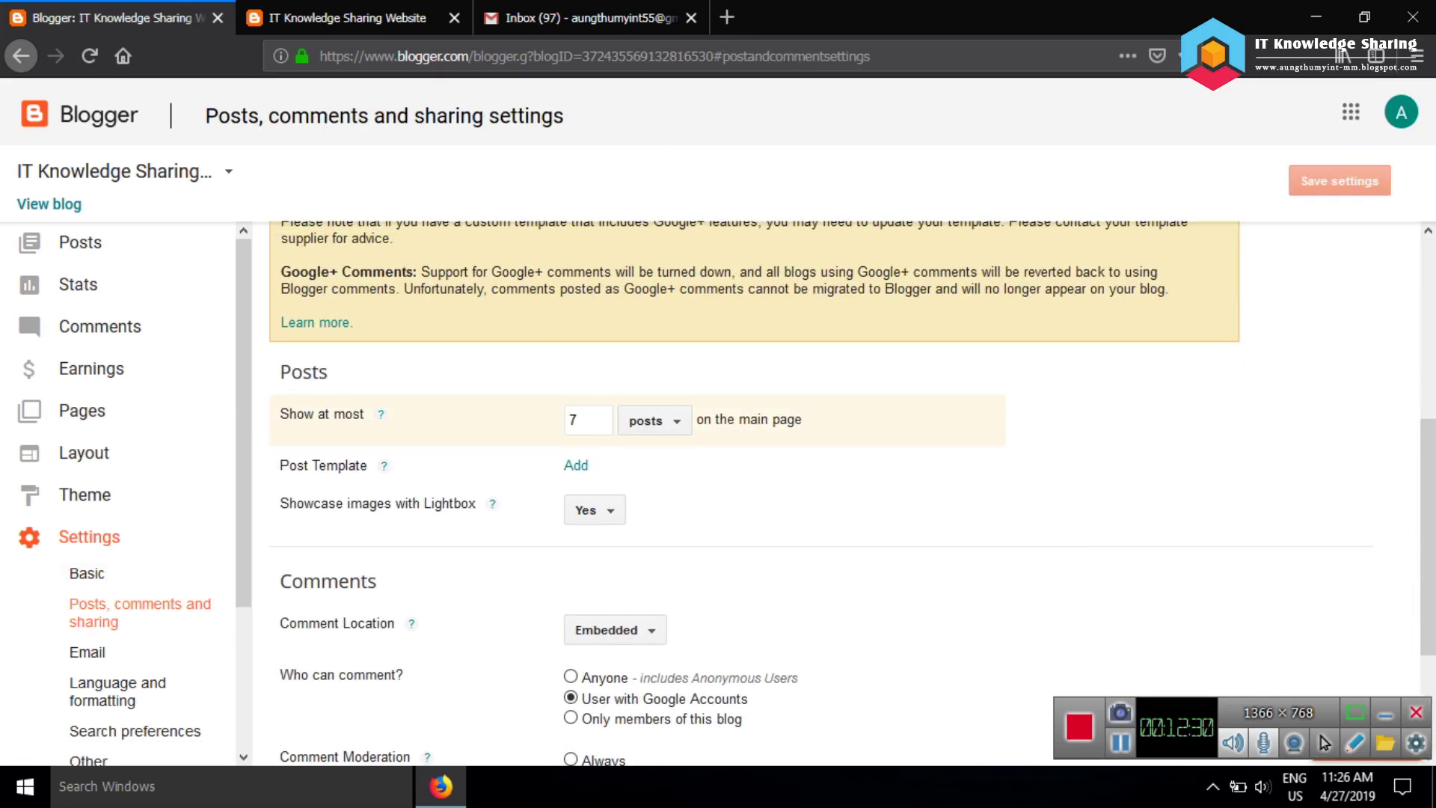
left_click(348, 18)
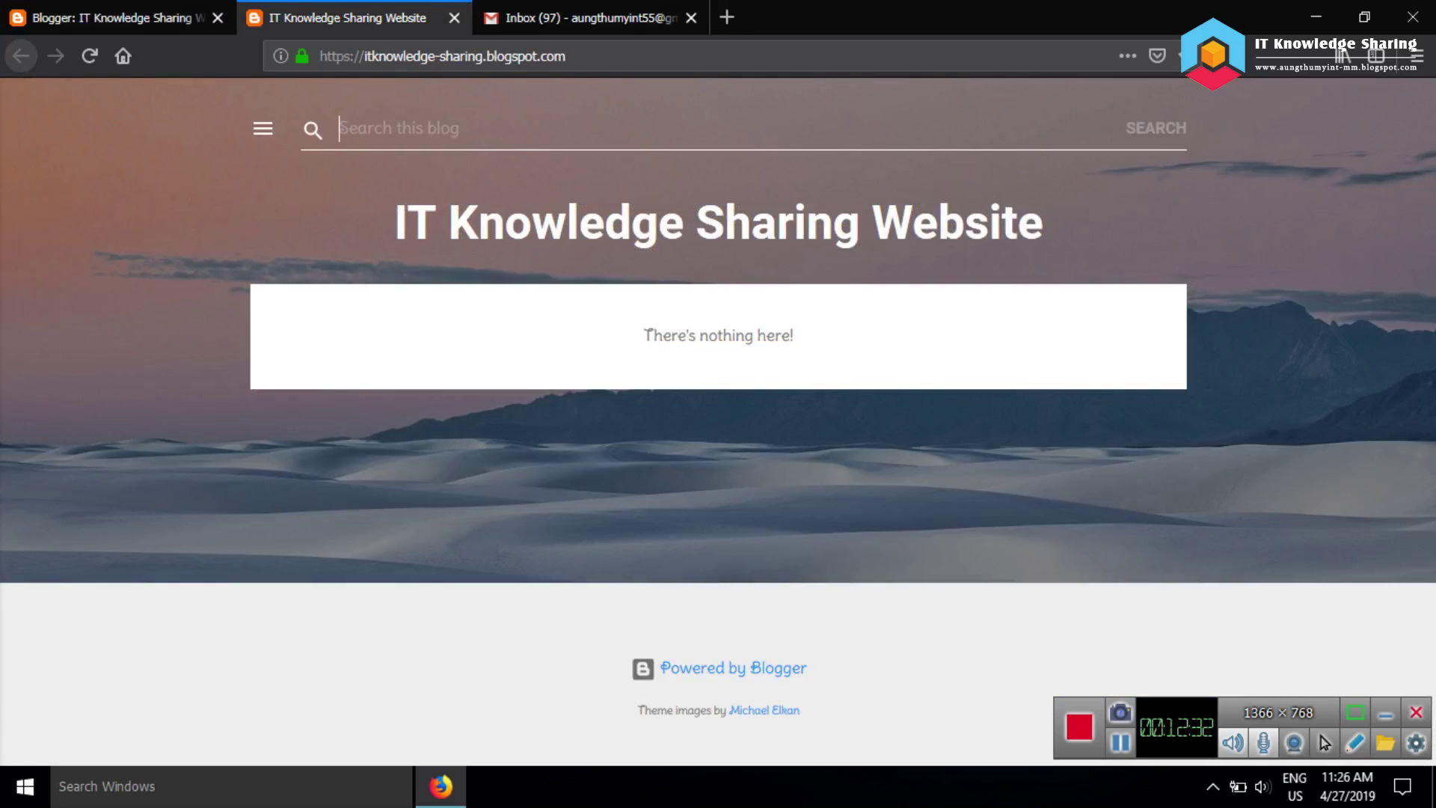
left_click(112, 17)
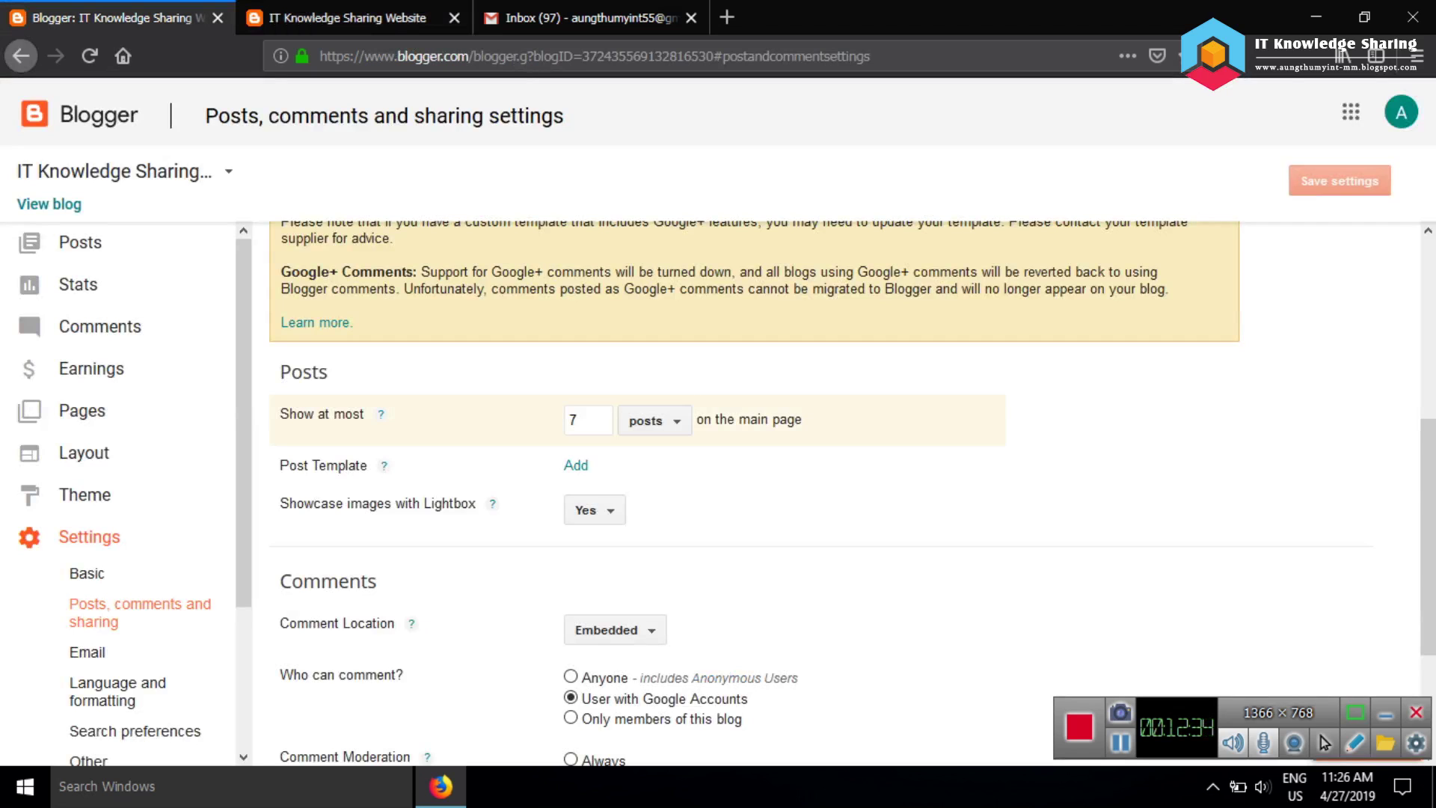
scroll(852, 494, "down", 1)
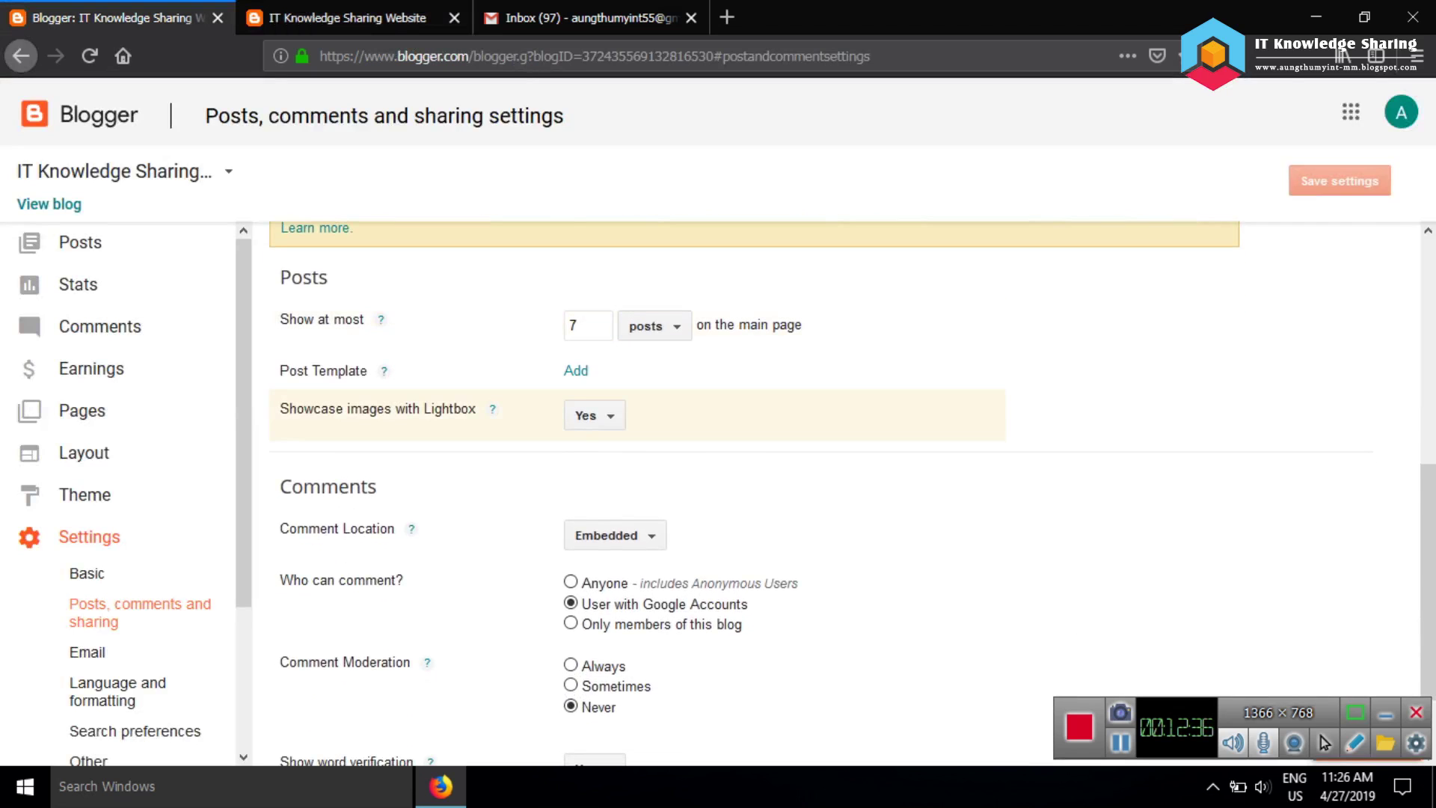
scroll(635, 494, "down", 1)
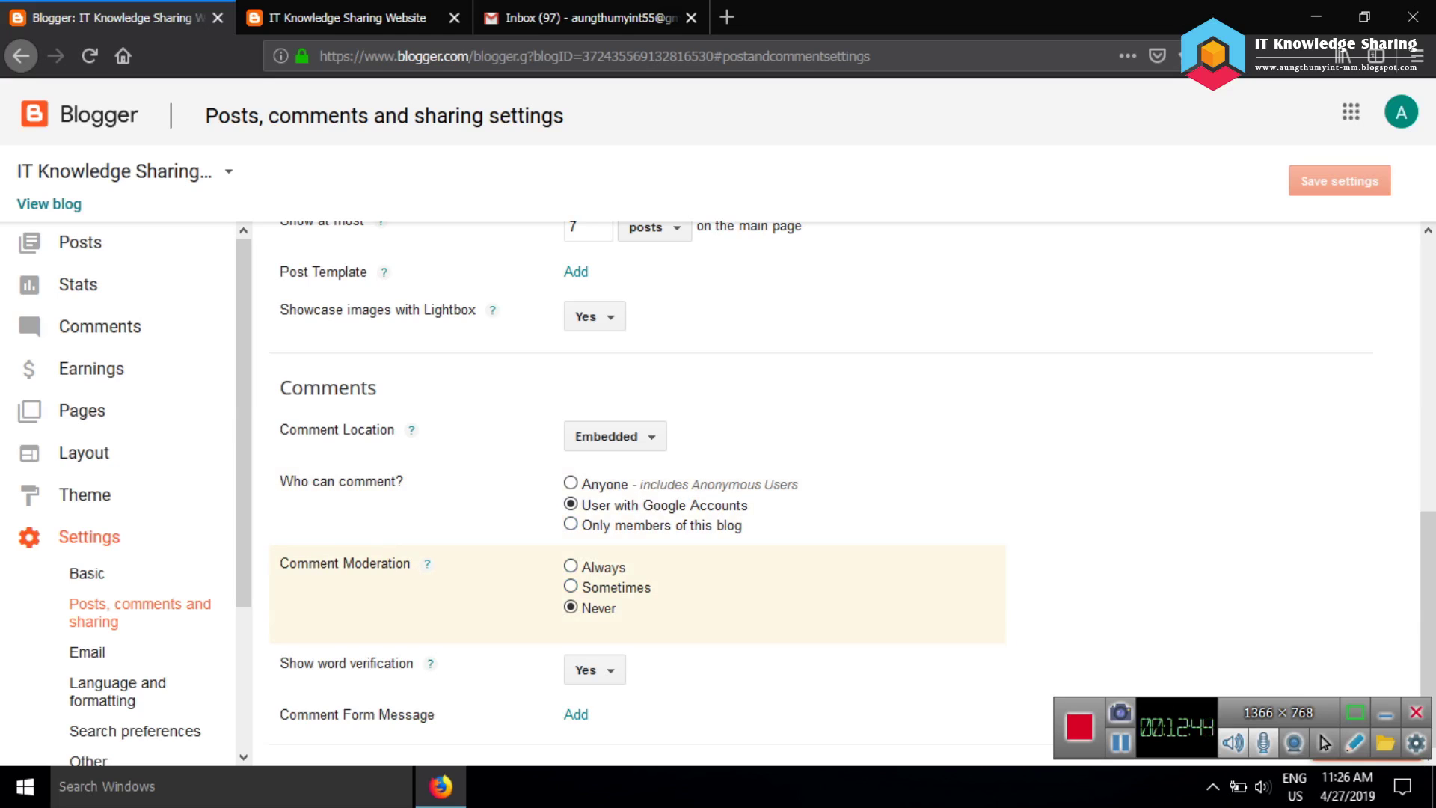
Look through the Email, Language and formatting, and User settings, then bring up Layout
left_click(87, 651)
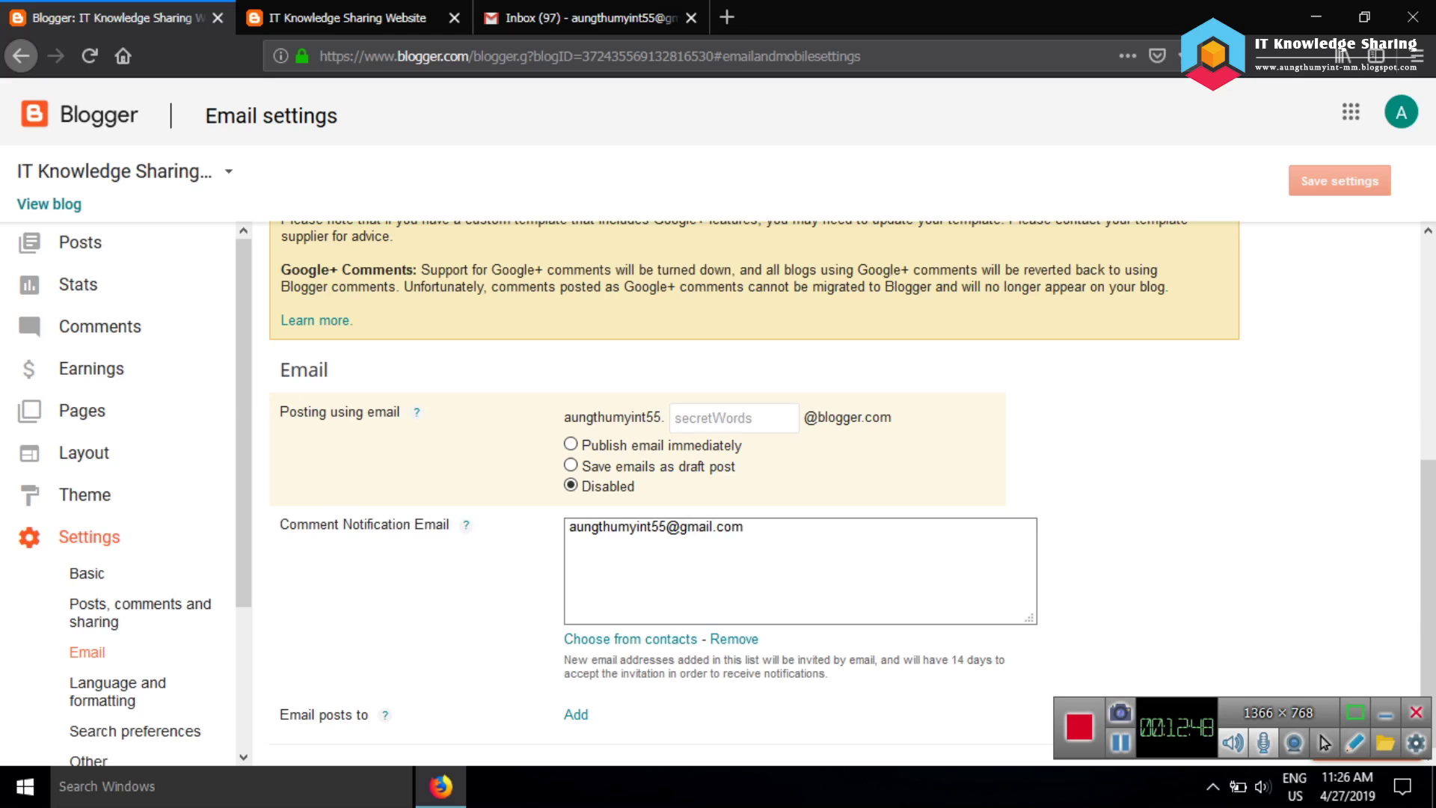
scroll(112, 601, "down", 3)
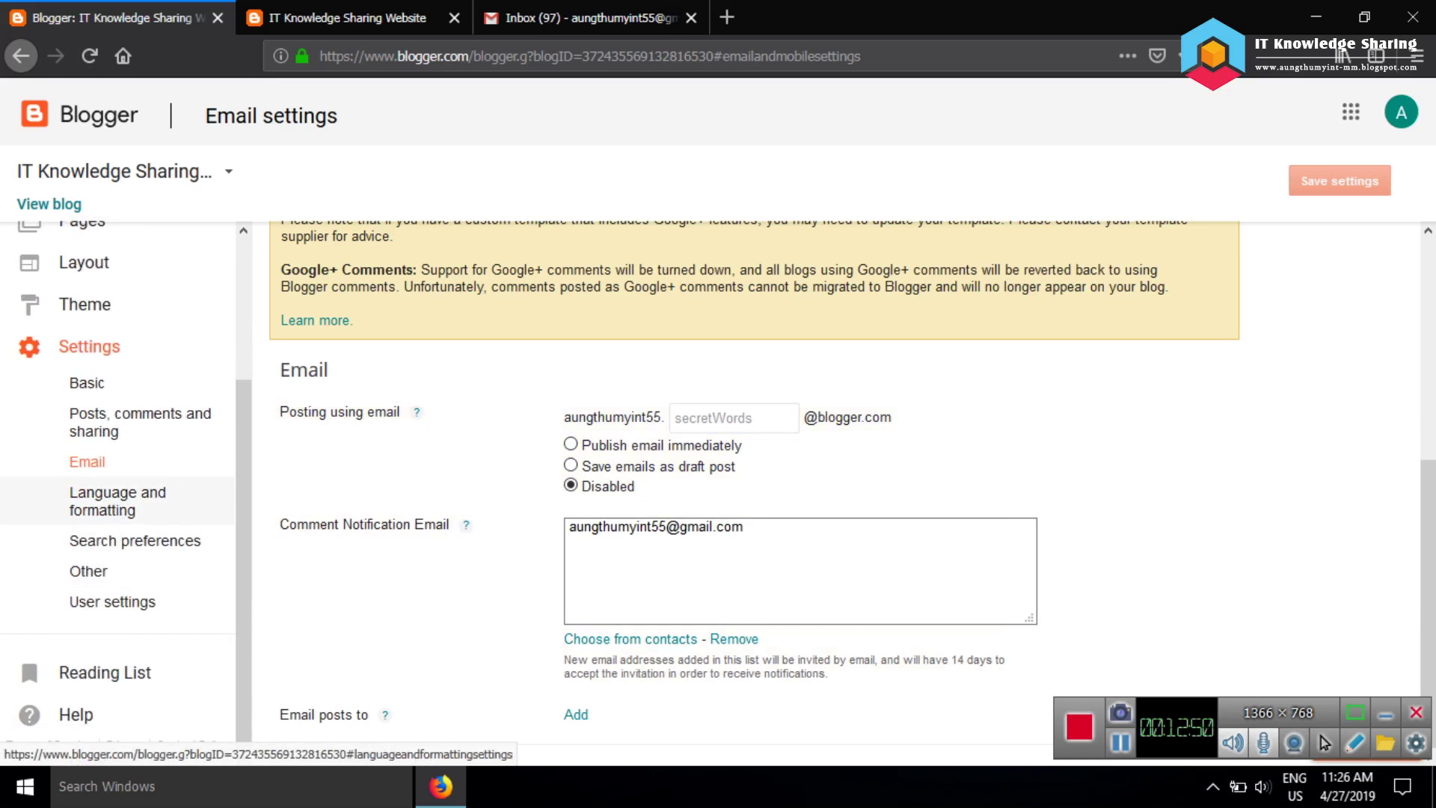
left_click(118, 501)
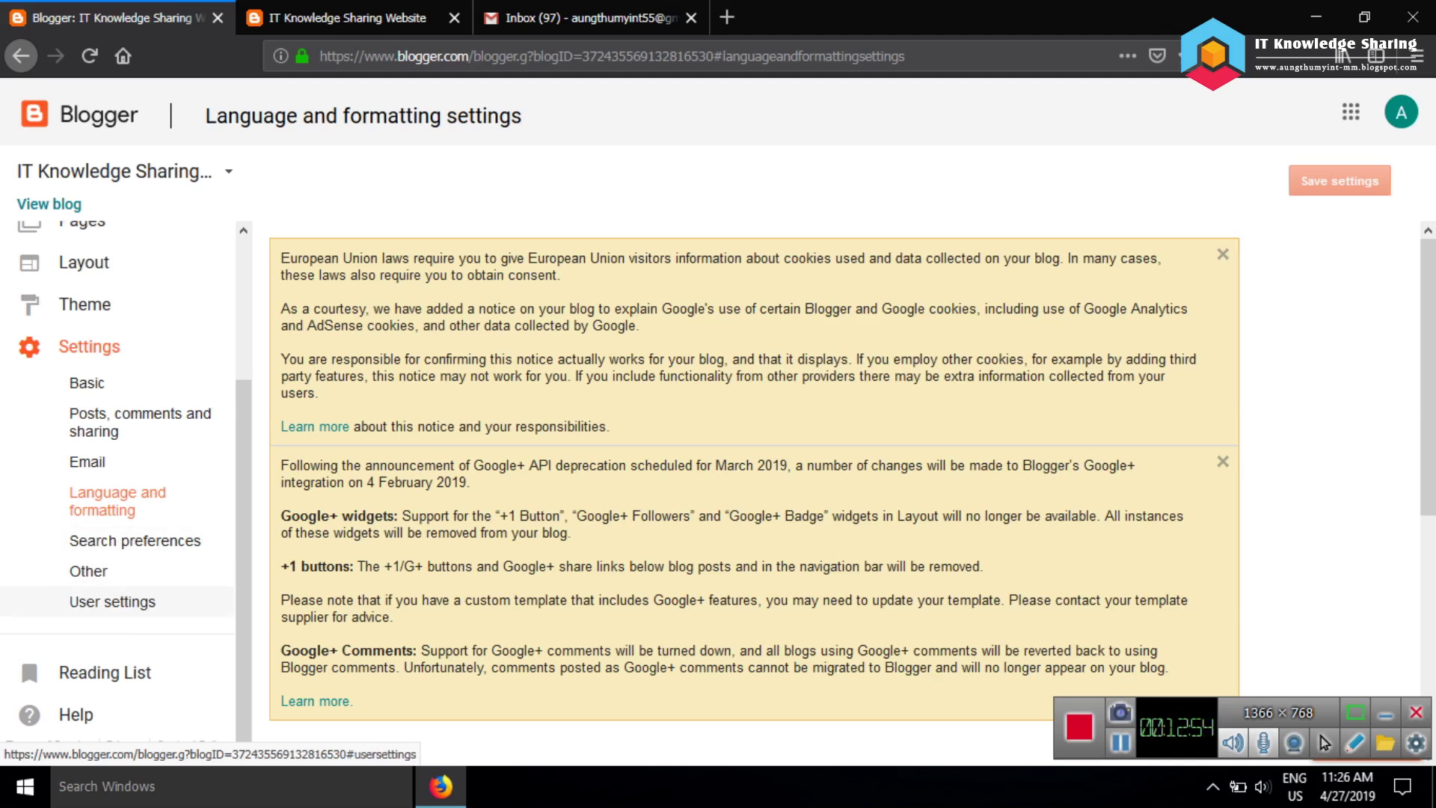
left_click(112, 601)
scroll(748, 486, "down", 4)
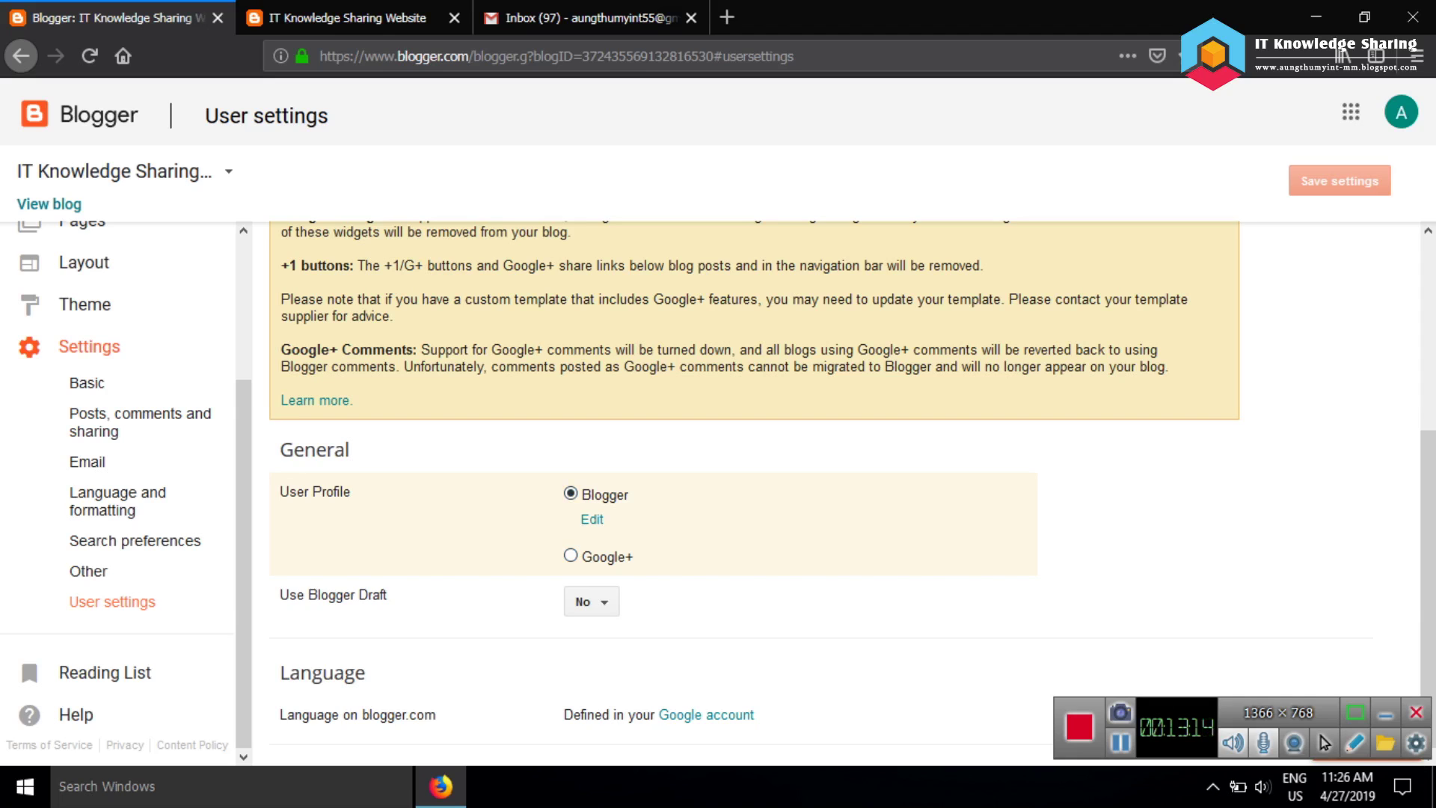
scroll(142, 501, "up", 2)
scroll(120, 479, "up", 2)
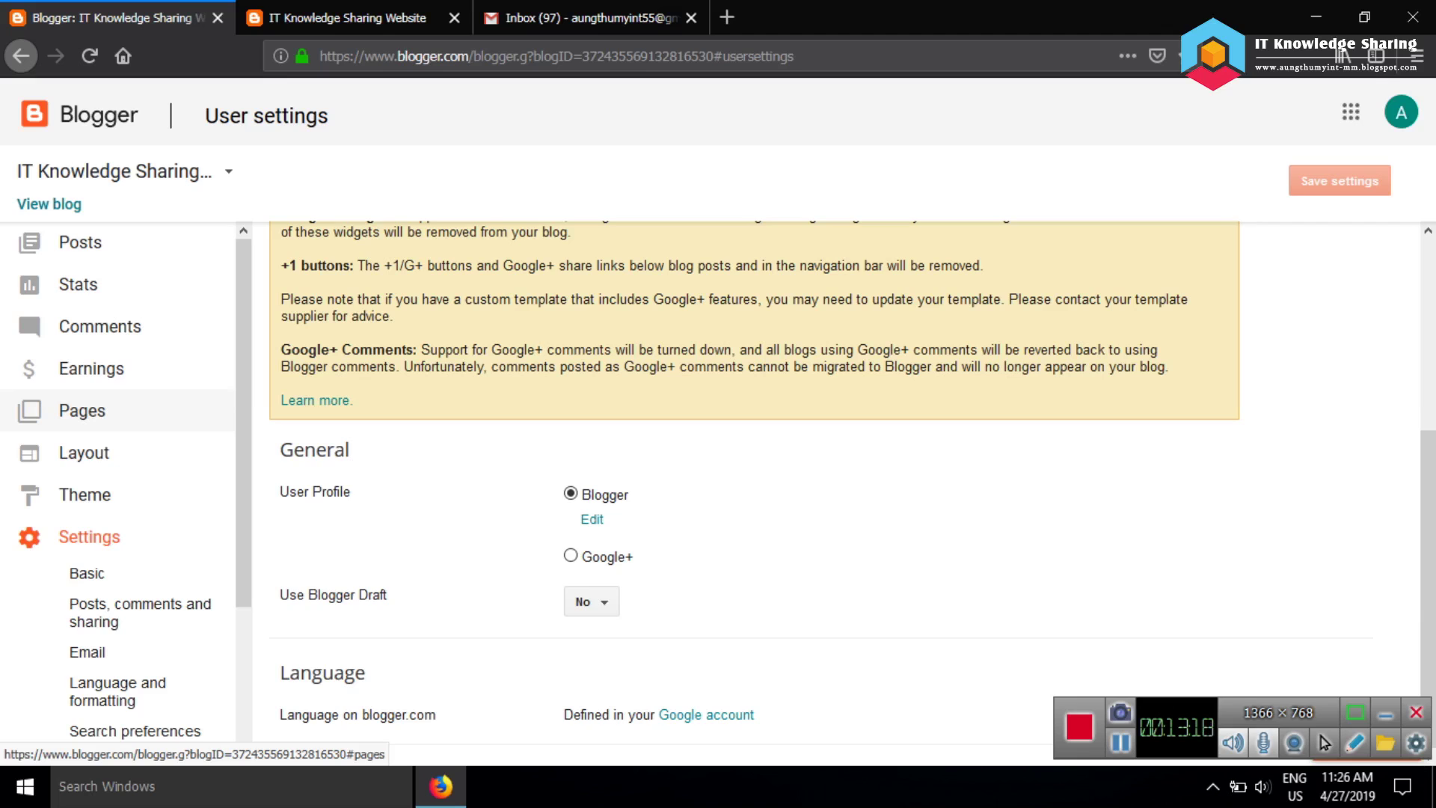
left_click(84, 452)
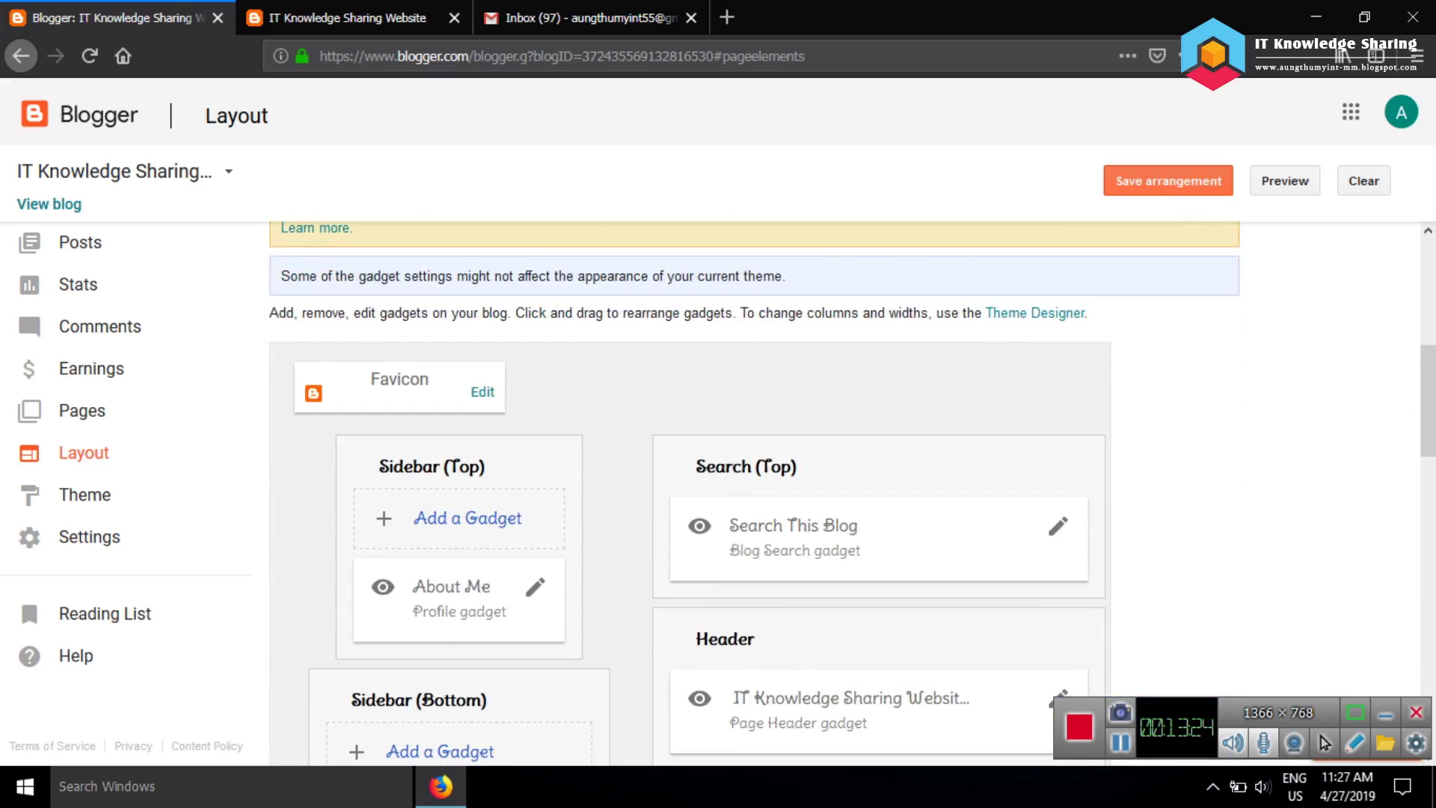
Scroll the Layout gadgets down to Page Body, then go to User settings
scroll(688, 486, "down", 5)
scroll(687, 486, "down", 6)
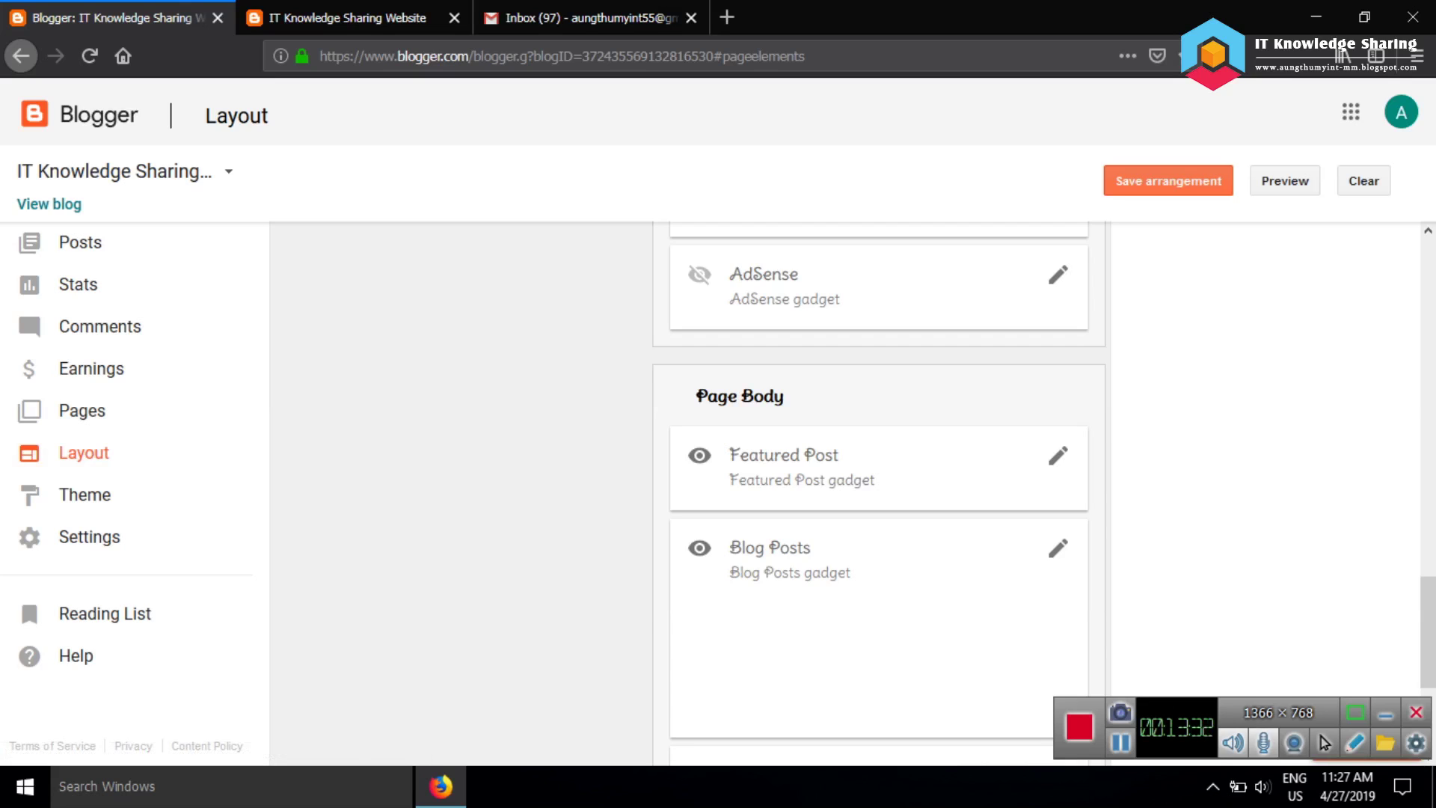
left_click(89, 536)
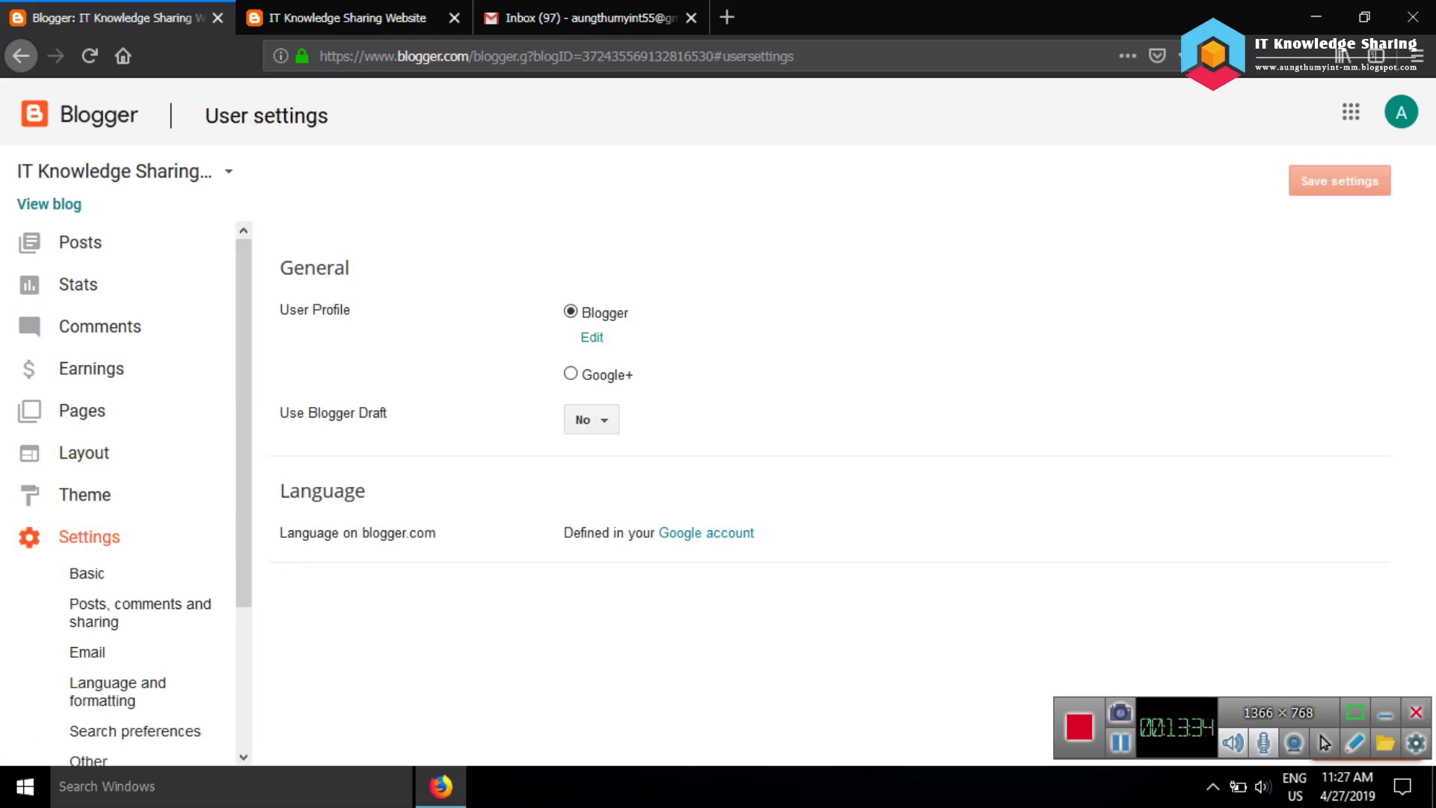
Browse the Basic and Search preferences settings, then return to User settings
scroll(754, 486, "down", 5)
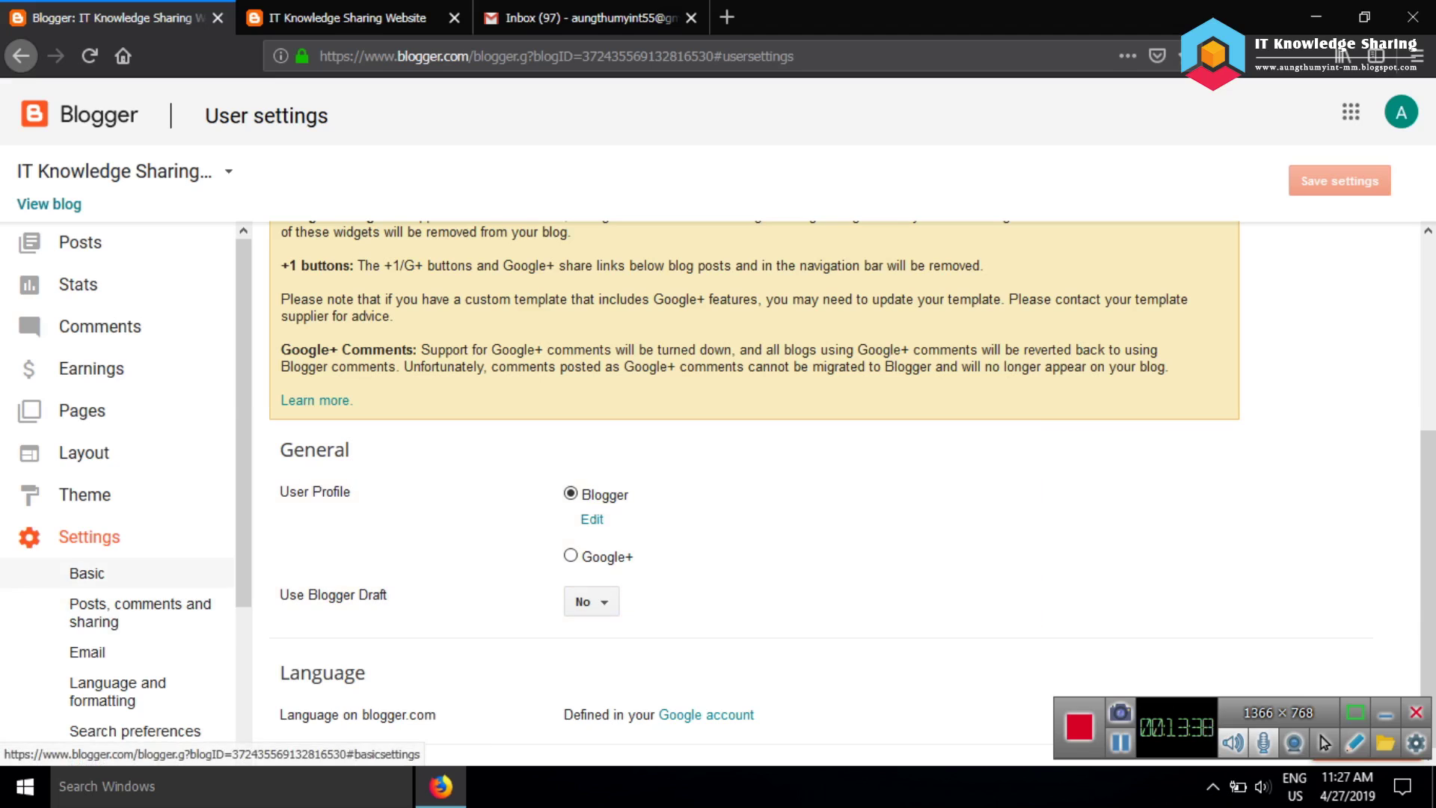
left_click(86, 573)
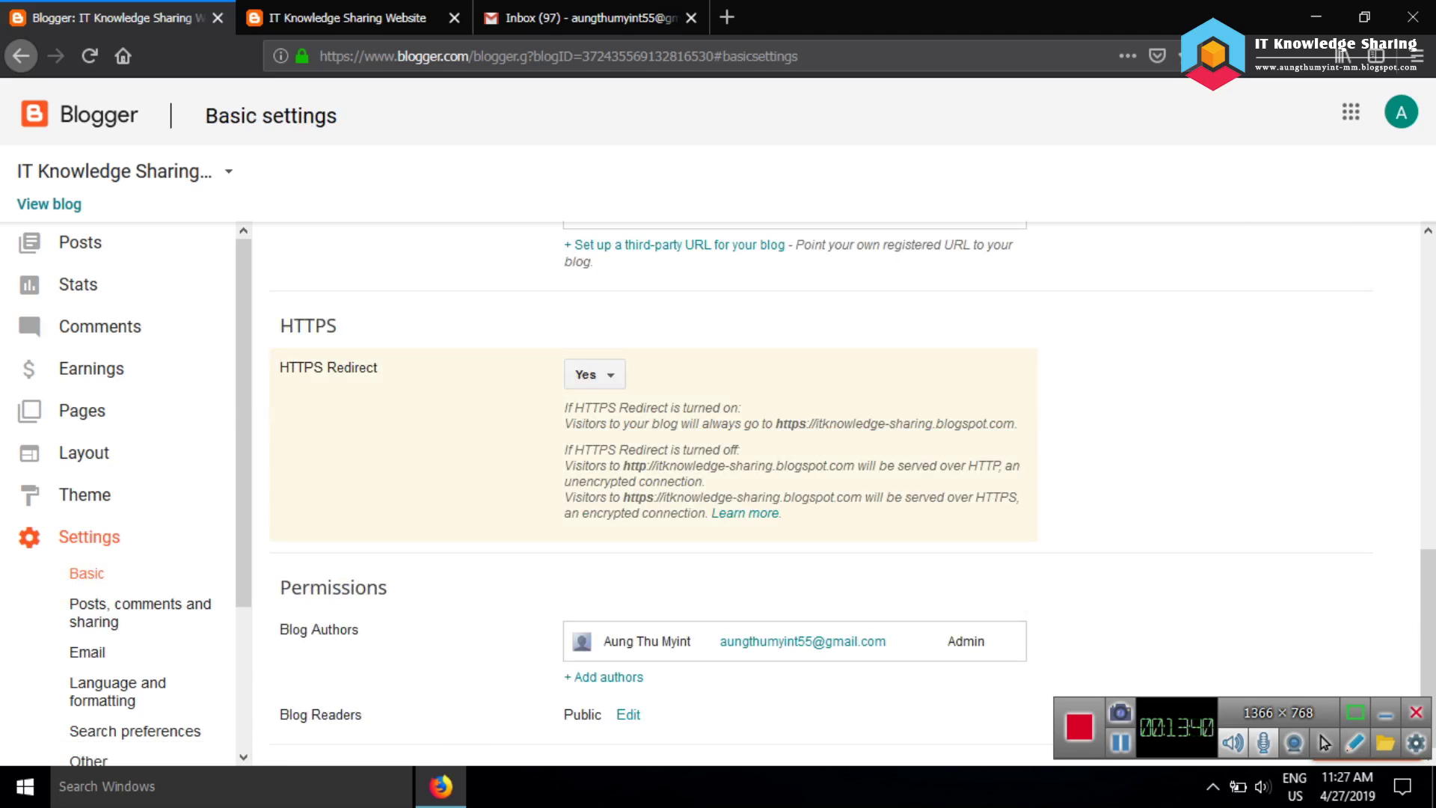
scroll(650, 486, "up", 1)
scroll(823, 486, "up", 3)
scroll(822, 486, "down", 5)
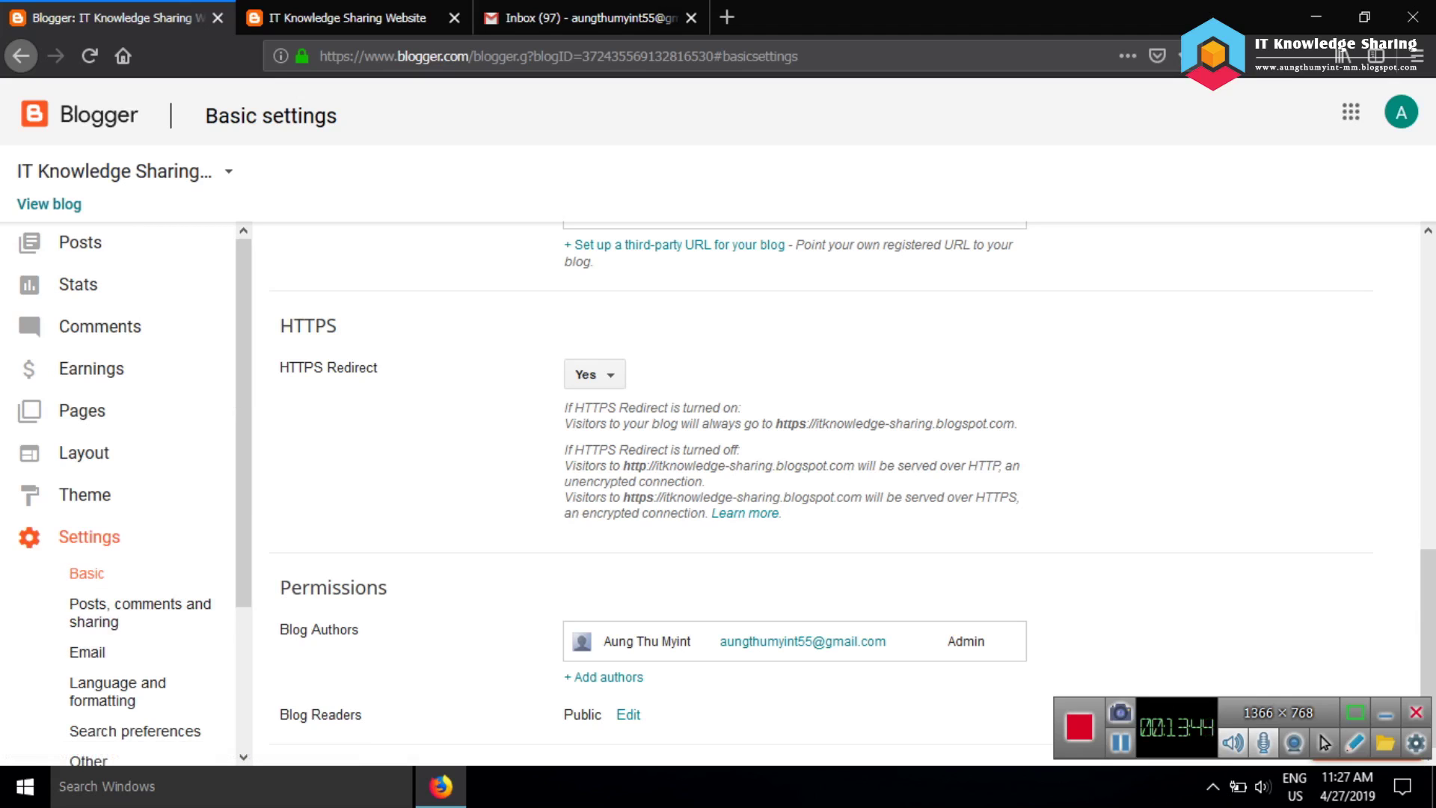
scroll(119, 494, "down", 1)
scroll(120, 499, "down", 3)
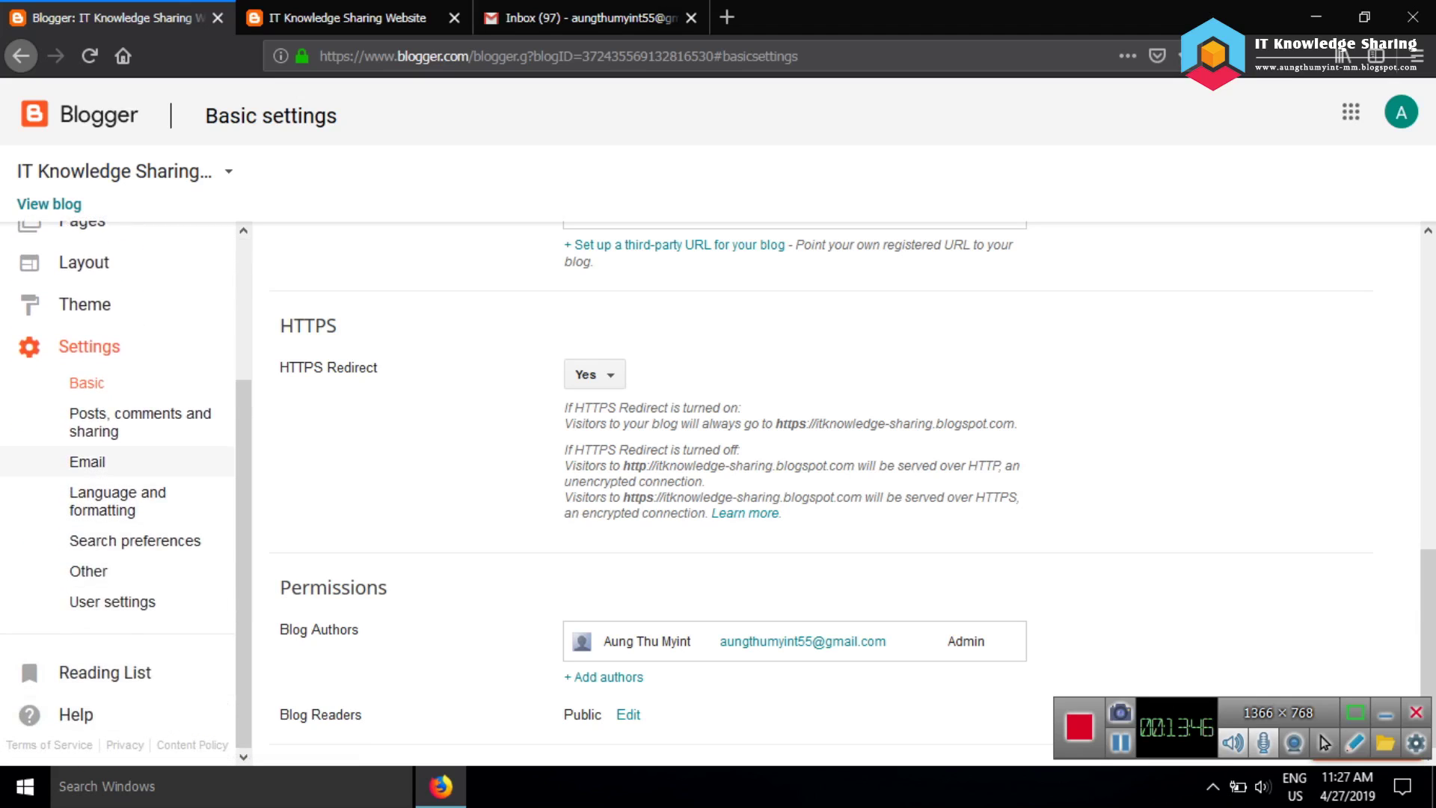
left_click(135, 540)
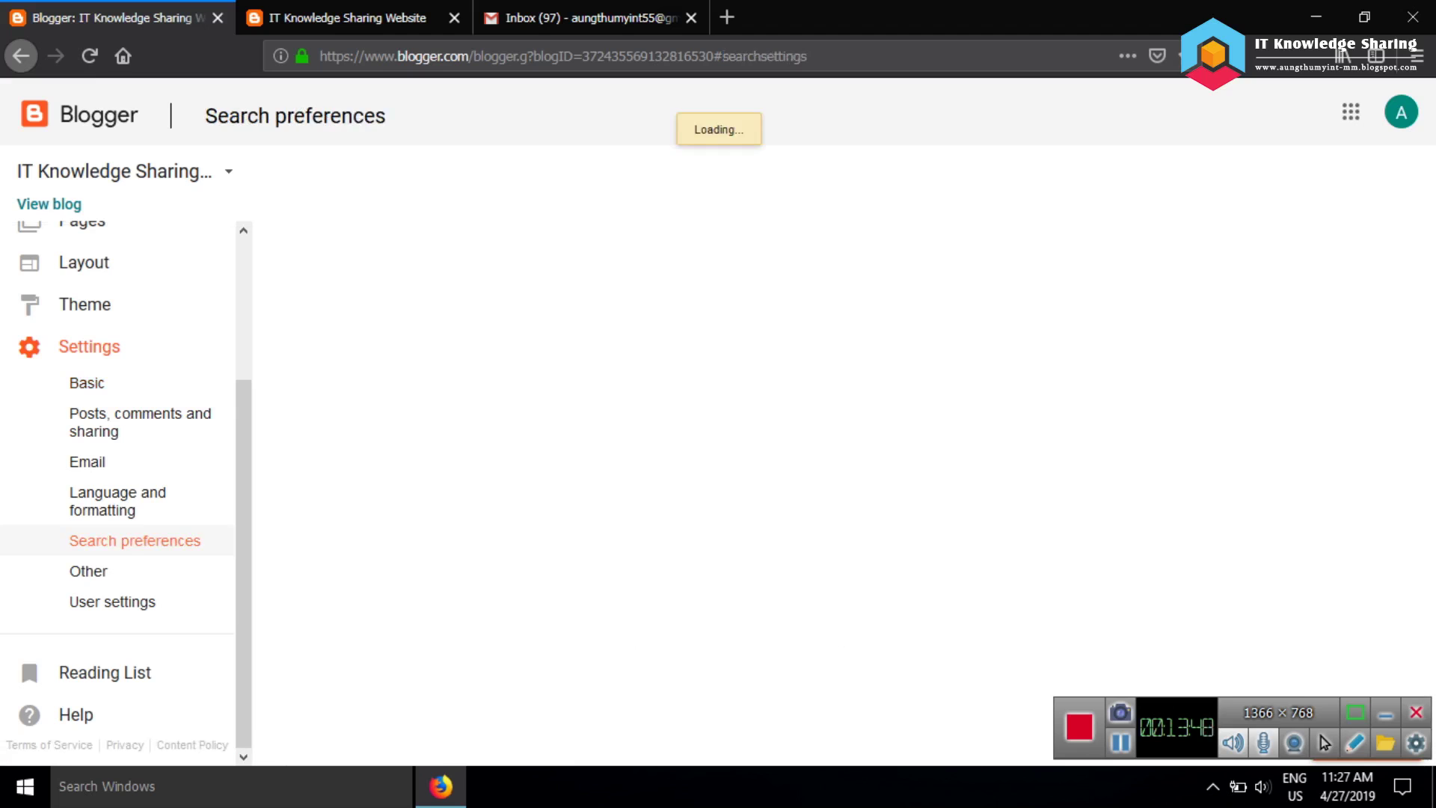
scroll(748, 486, "down", 7)
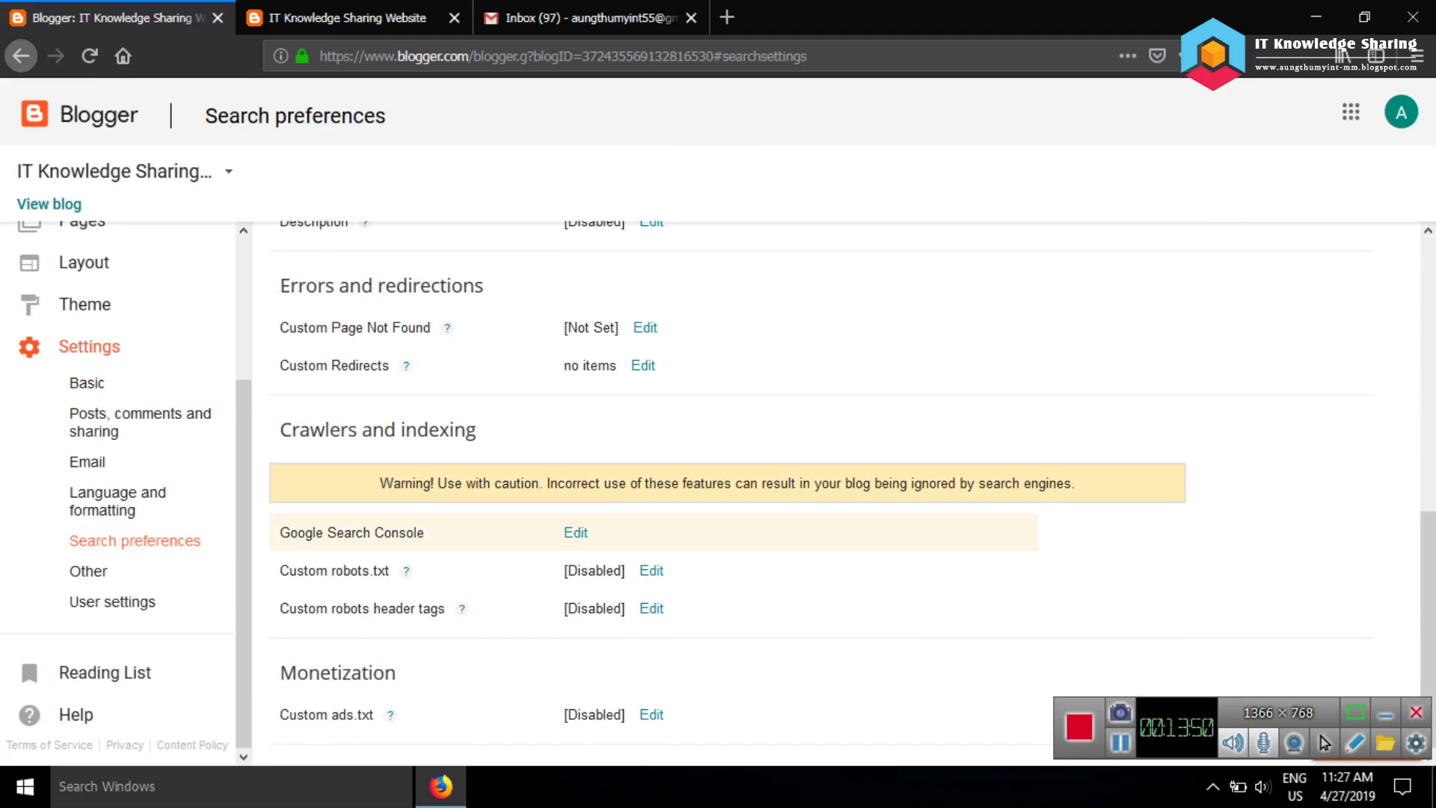
left_click(112, 601)
Check the Other settings, revisit Basic and User settings, and return to Other
scroll(748, 478, "down", 4)
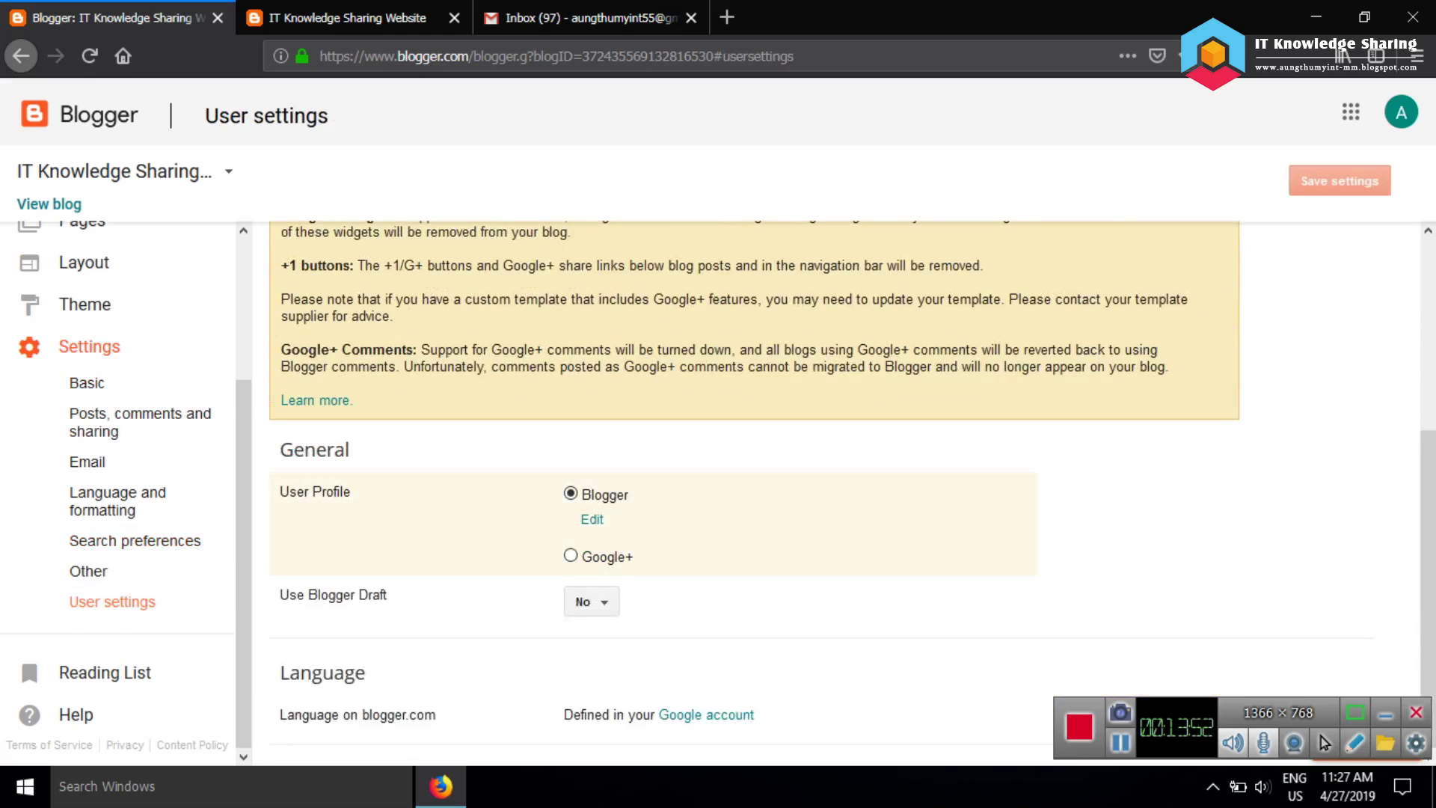
left_click(89, 570)
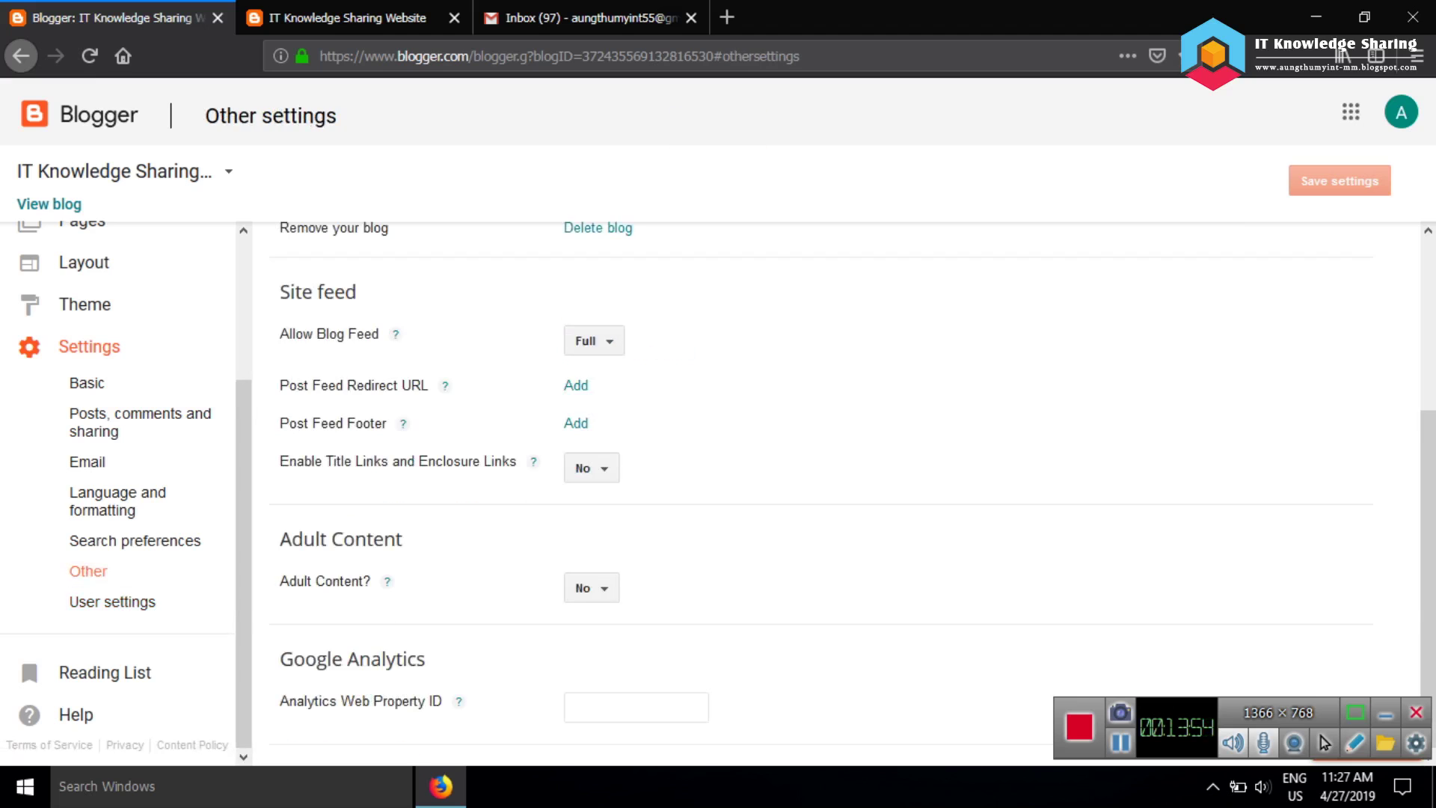
scroll(747, 448, "up", 5)
scroll(748, 449, "down", 2)
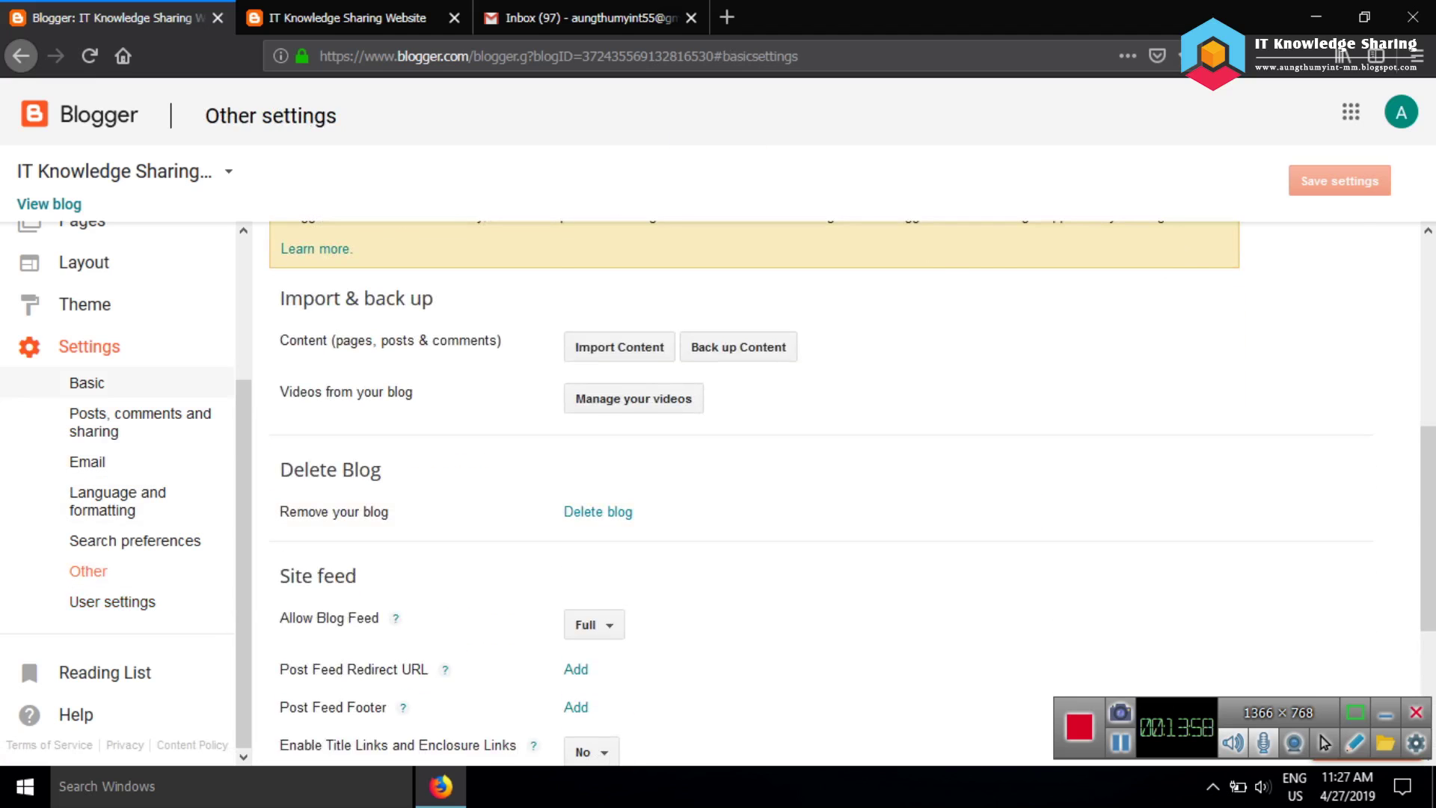
left_click(87, 382)
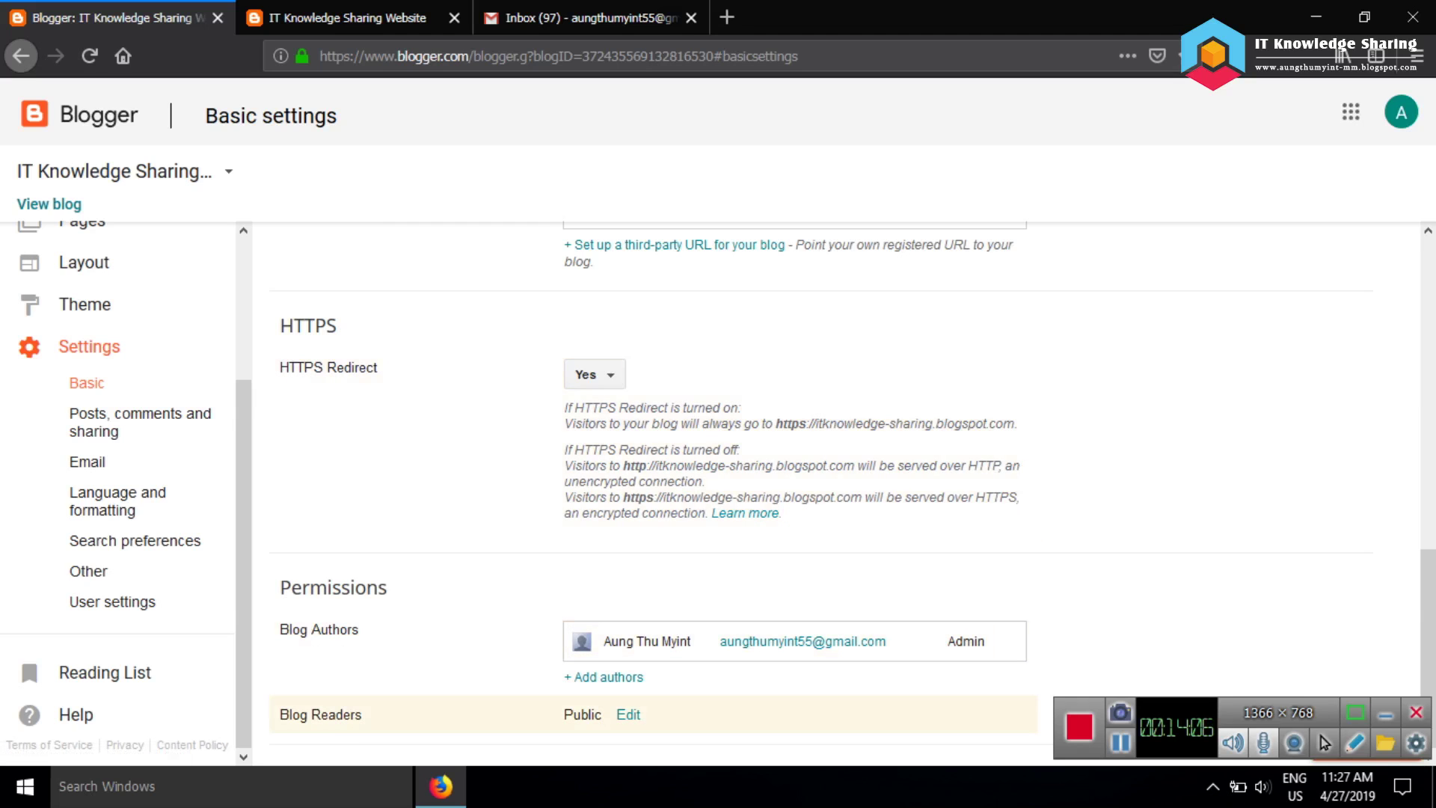
left_click(113, 602)
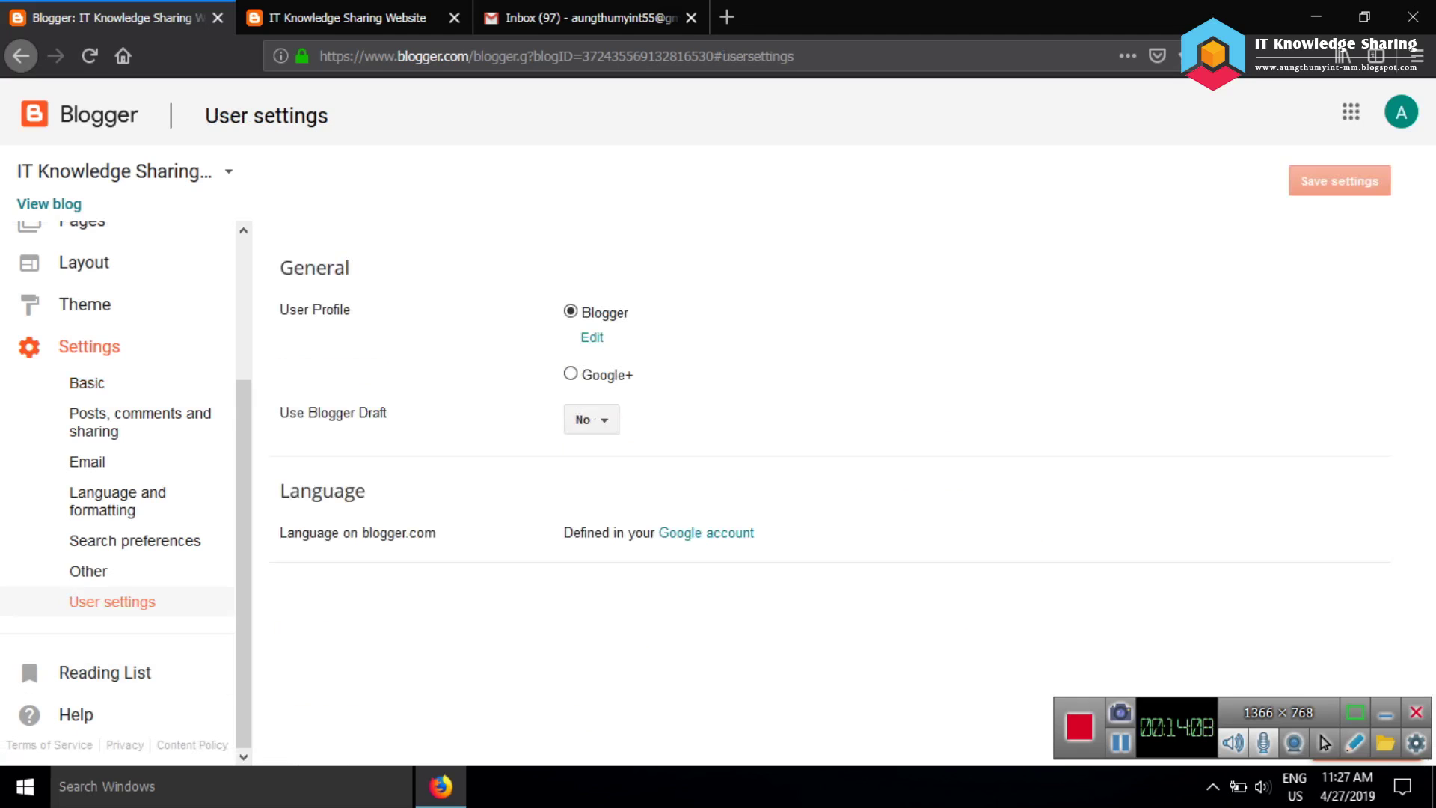
scroll(748, 486, "down", 5)
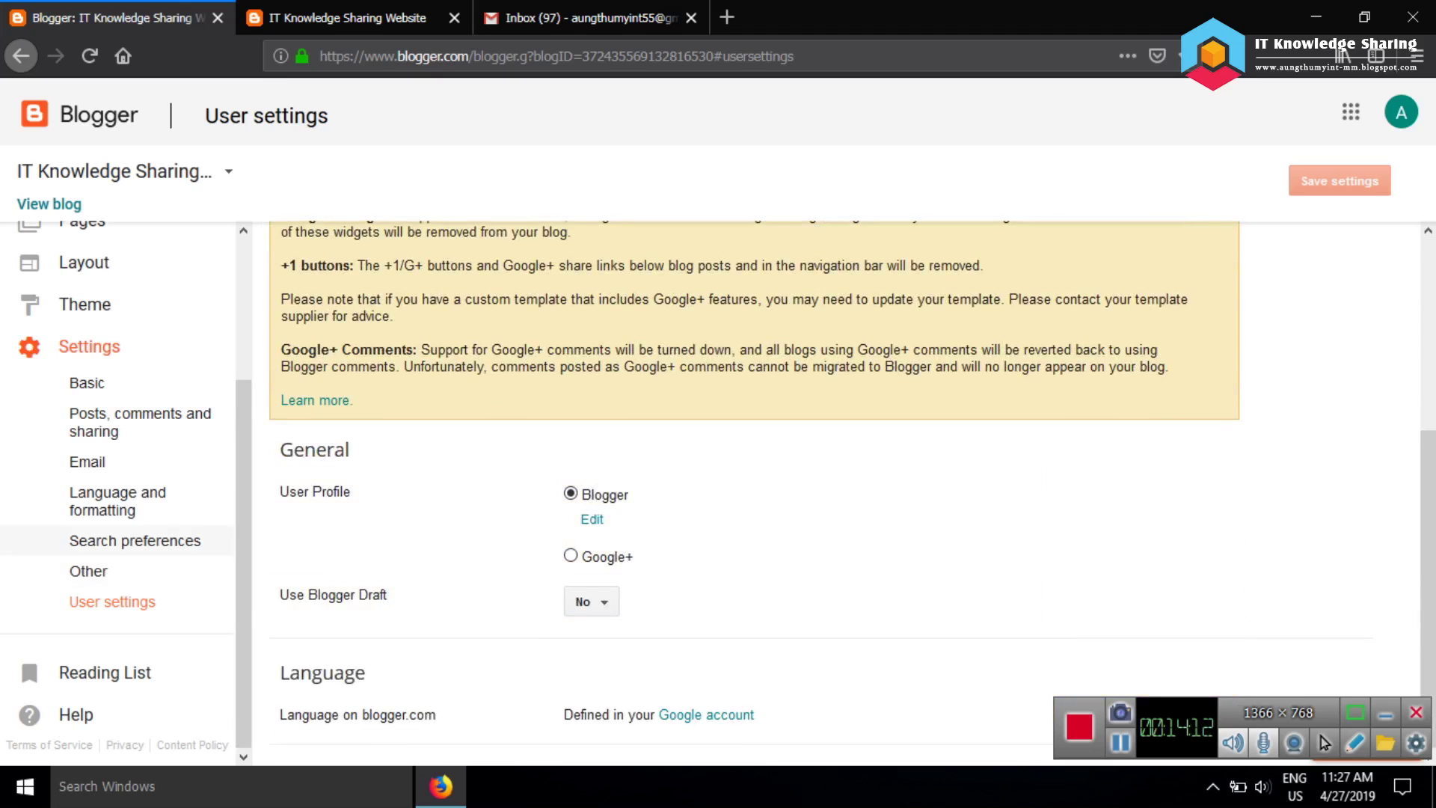
left_click(88, 570)
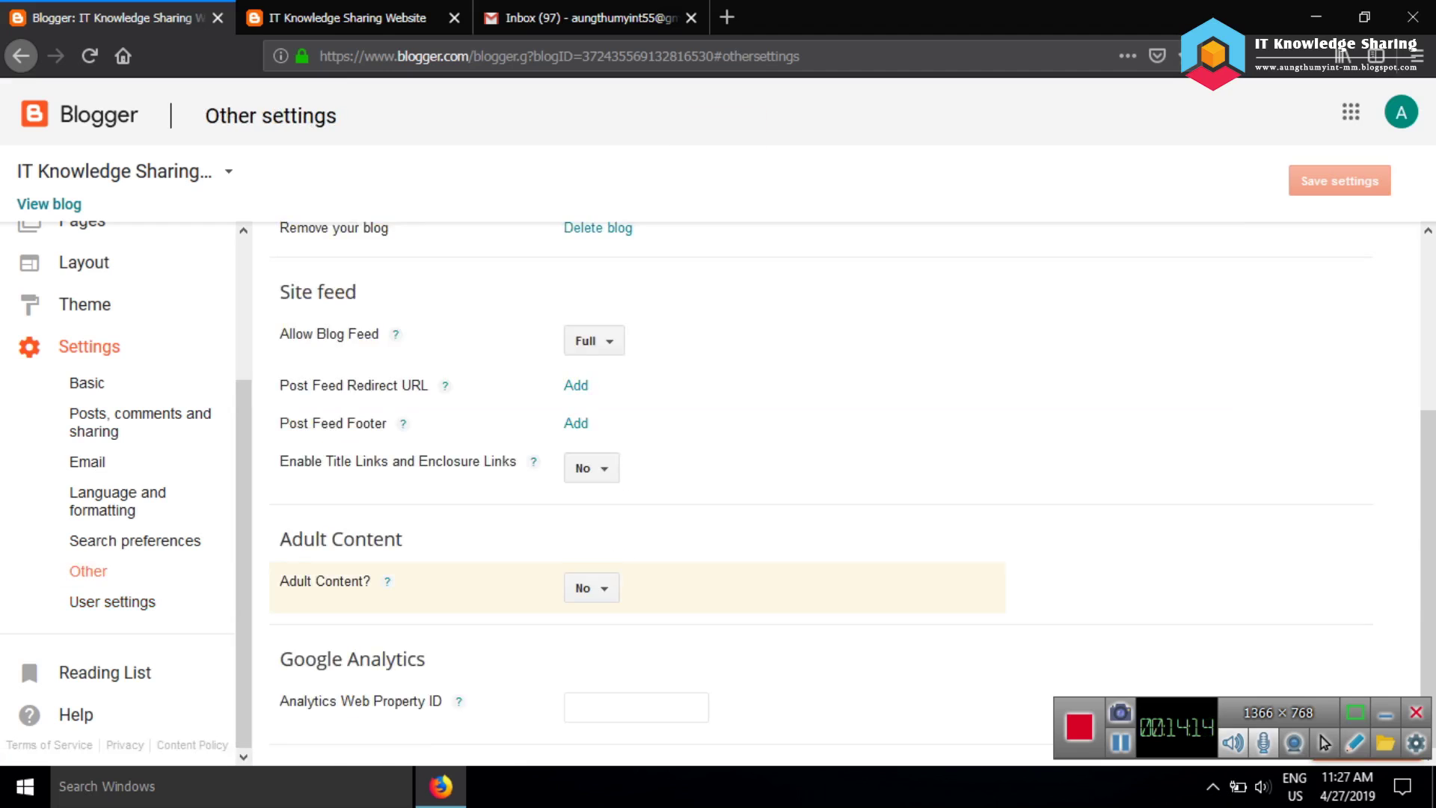
Review Search preferences, Language and formatting, and Email, ending on the Other settings page
left_click(134, 539)
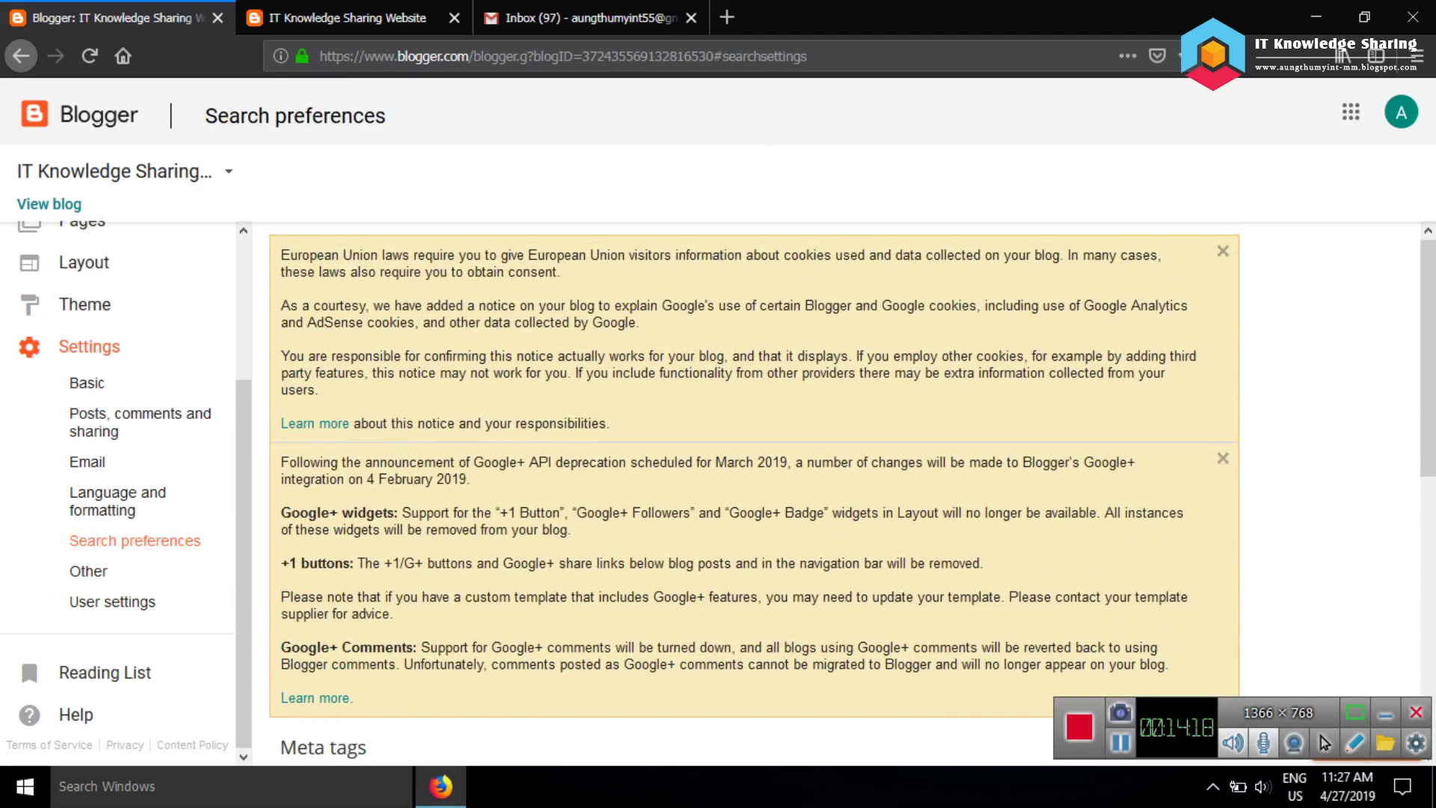
scroll(823, 486, "down", 5)
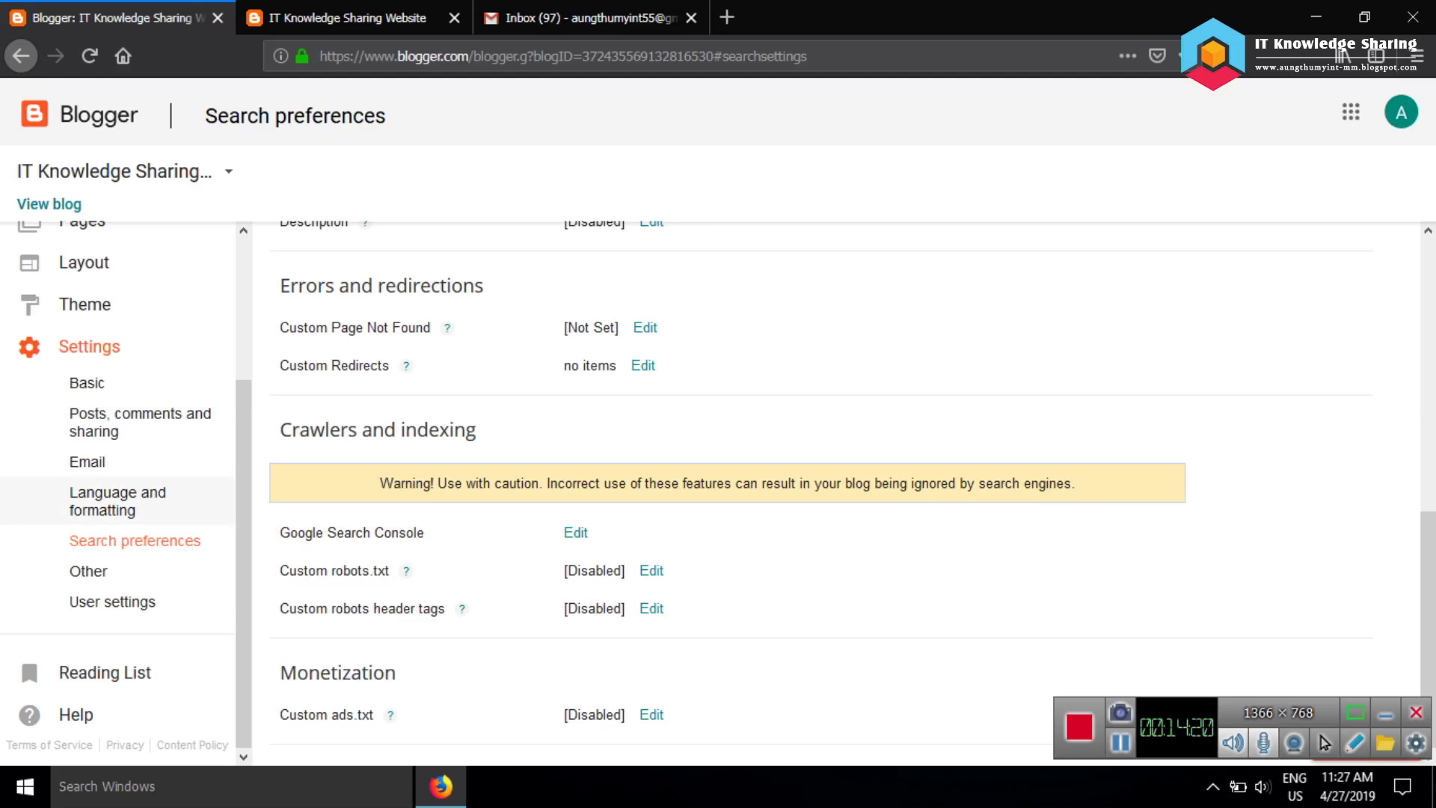
left_click(118, 501)
scroll(748, 486, "down", 3)
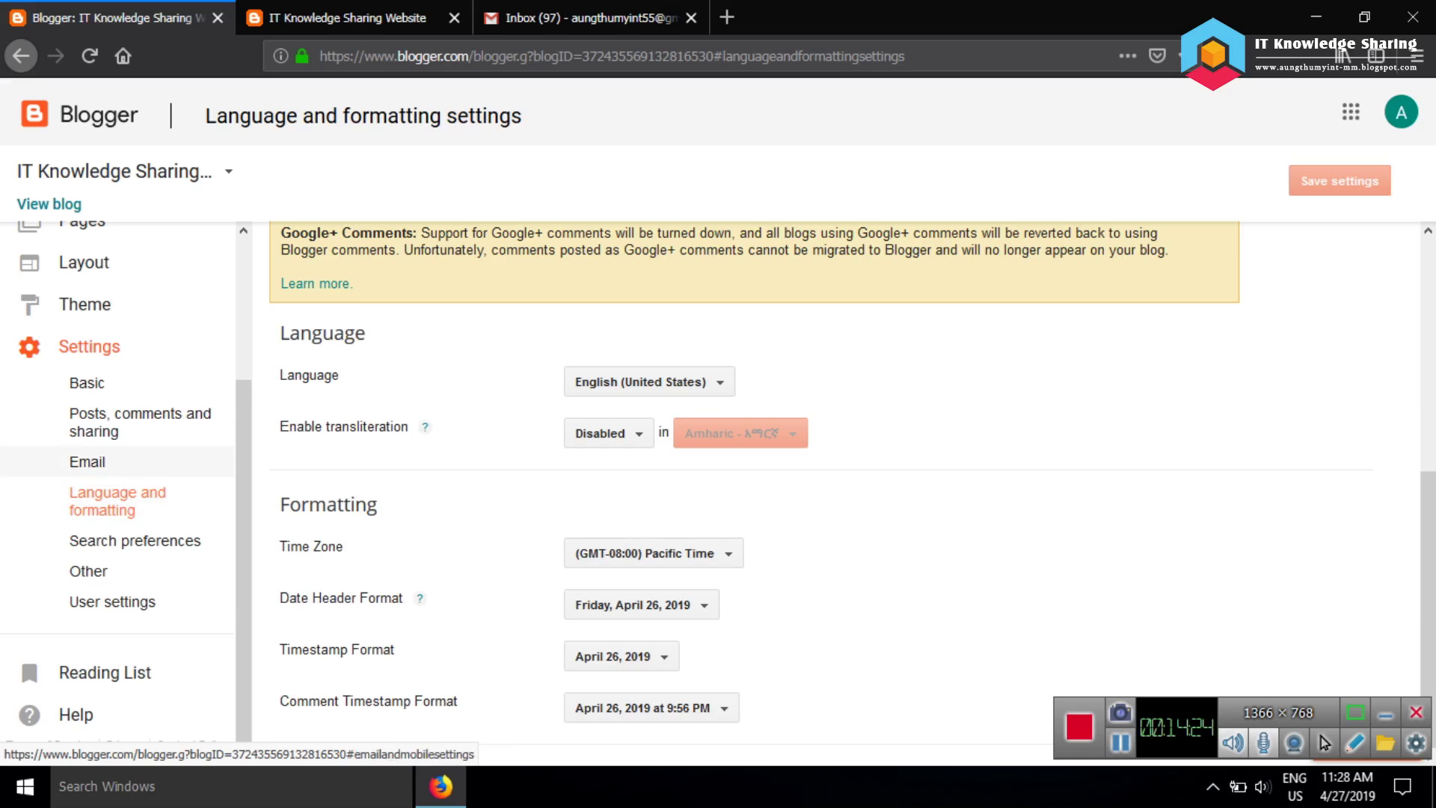
left_click(87, 461)
scroll(748, 486, "down", 5)
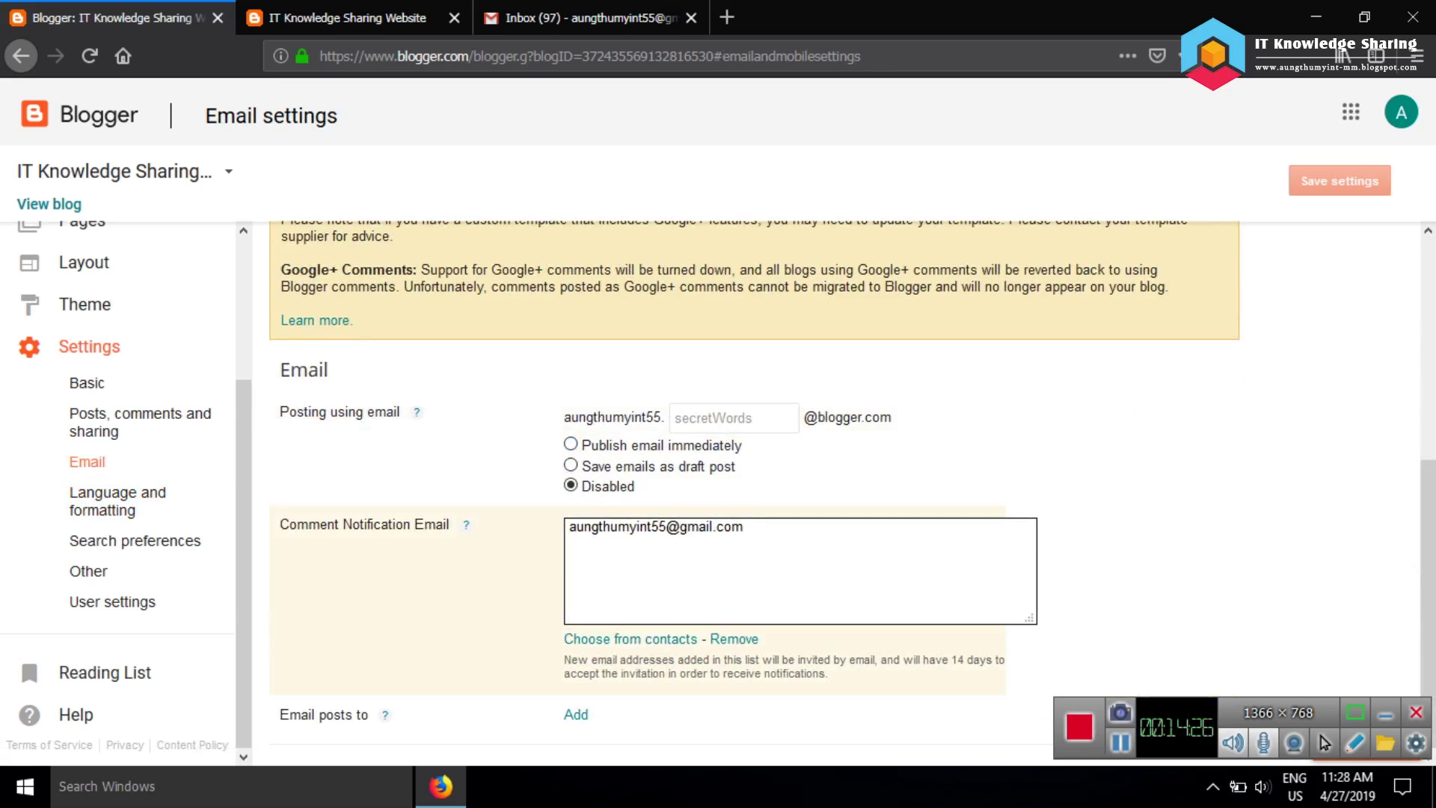
left_click(88, 570)
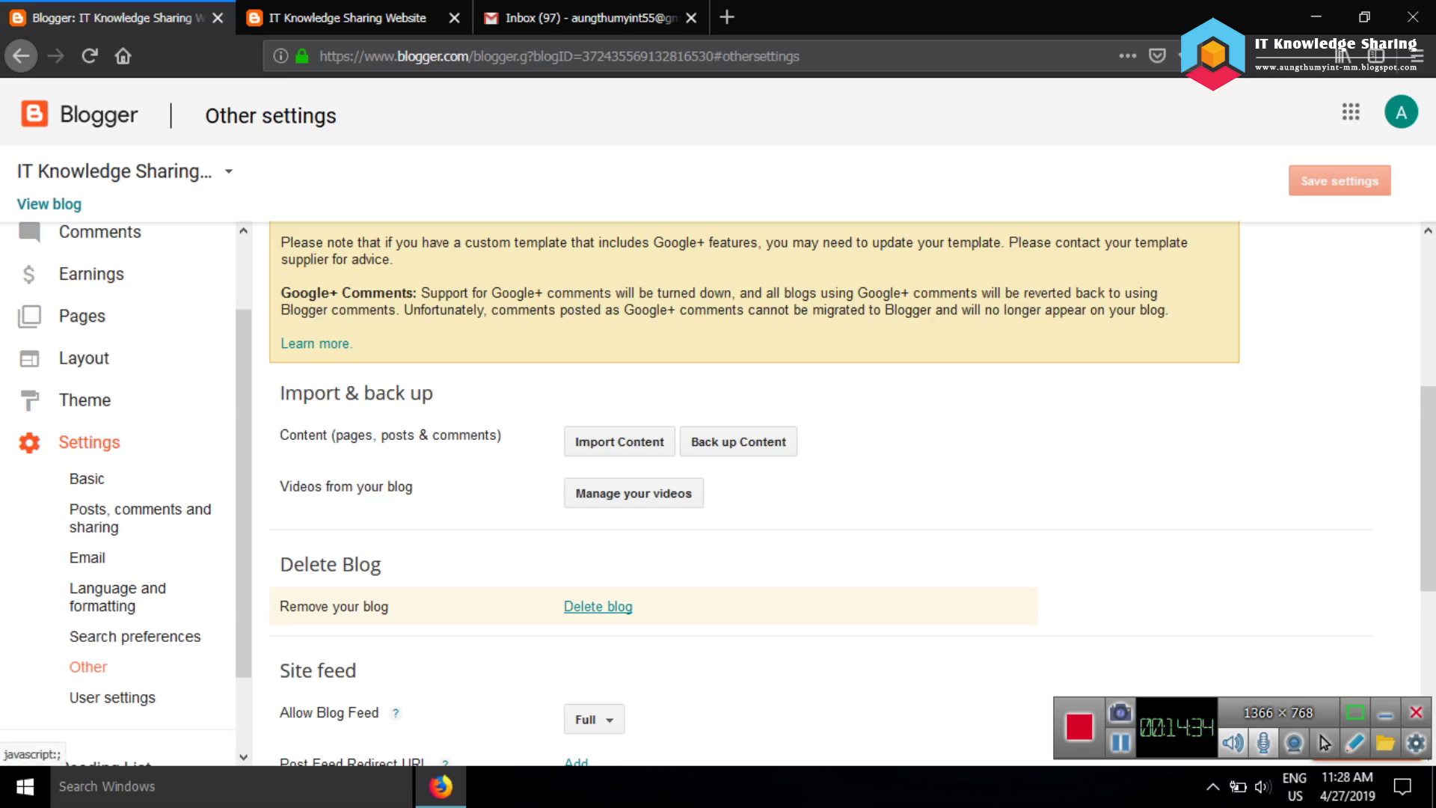
Delete the IT Knowledge Sharing Website blog
left_click(598, 606)
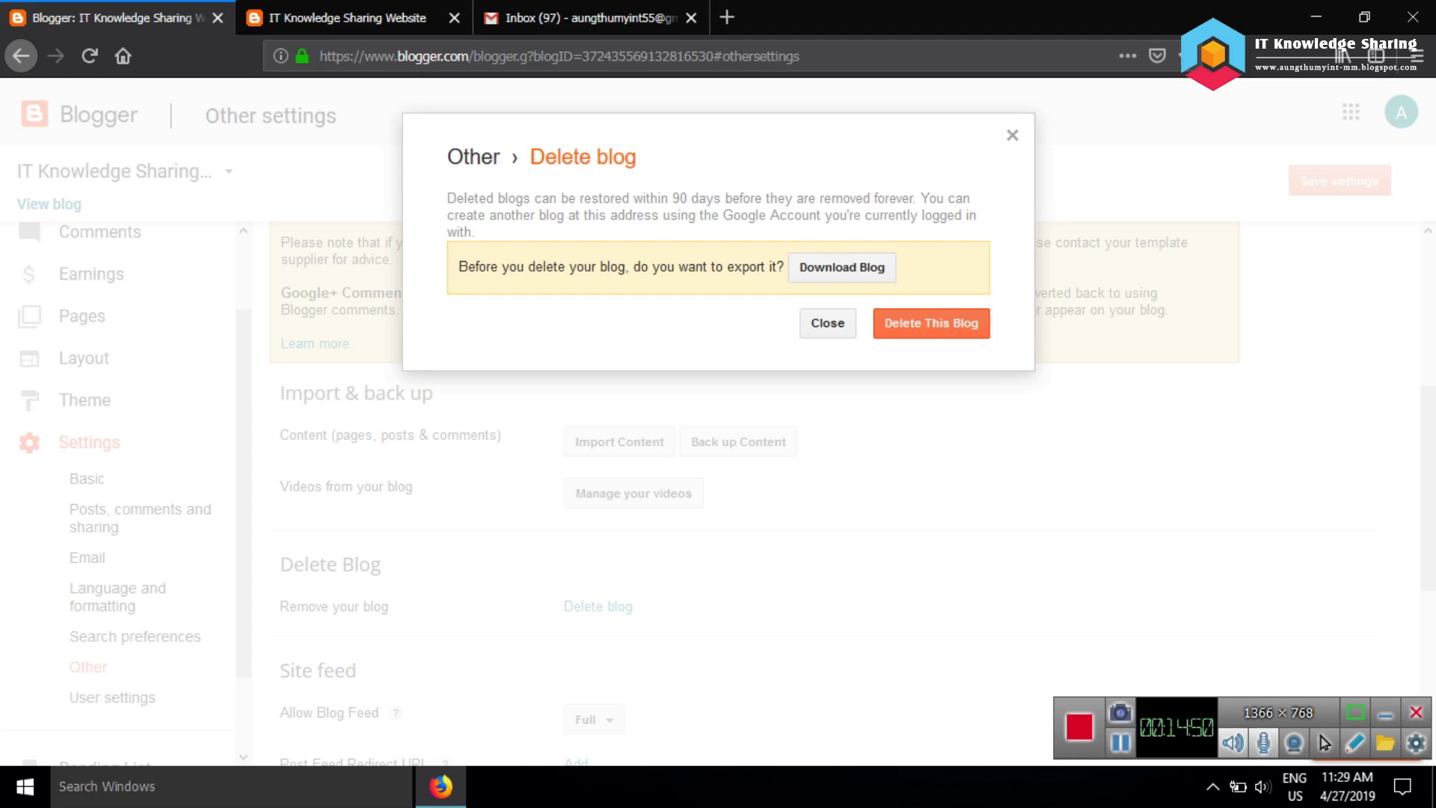
left_click(931, 322)
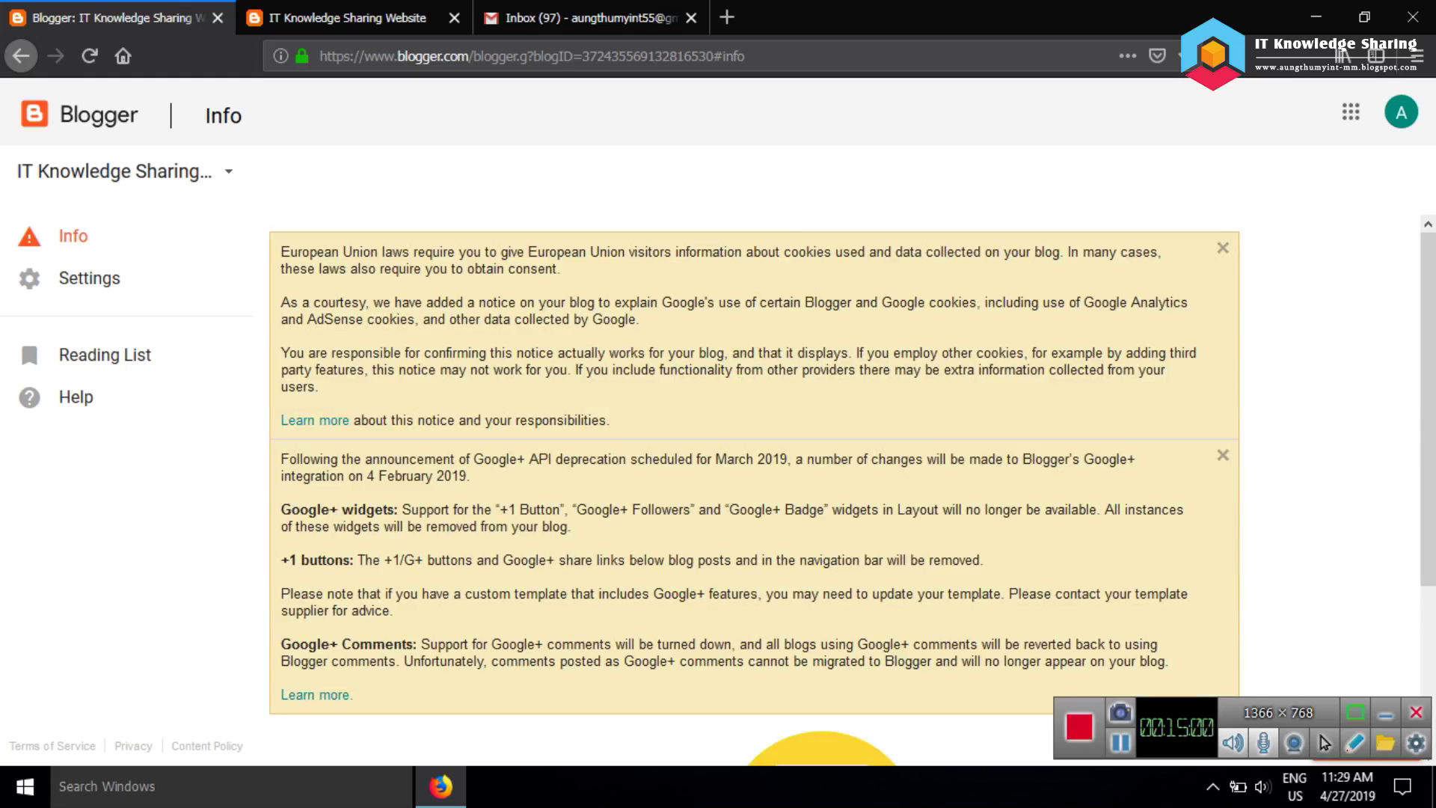
scroll(852, 492, "down", 3)
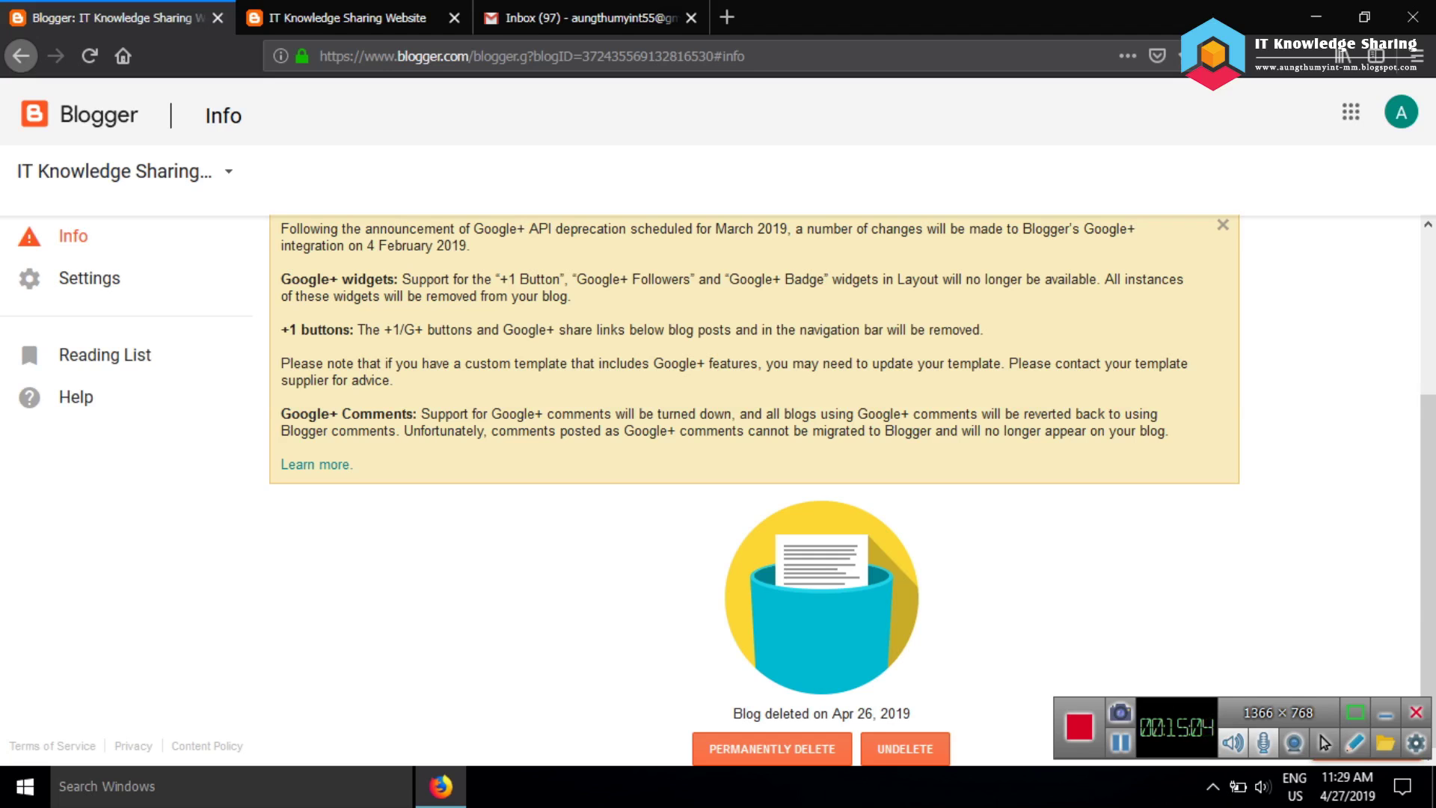
Permanently delete the removed blog and confirm its live page shows "There's nothing here!"
left_click(772, 749)
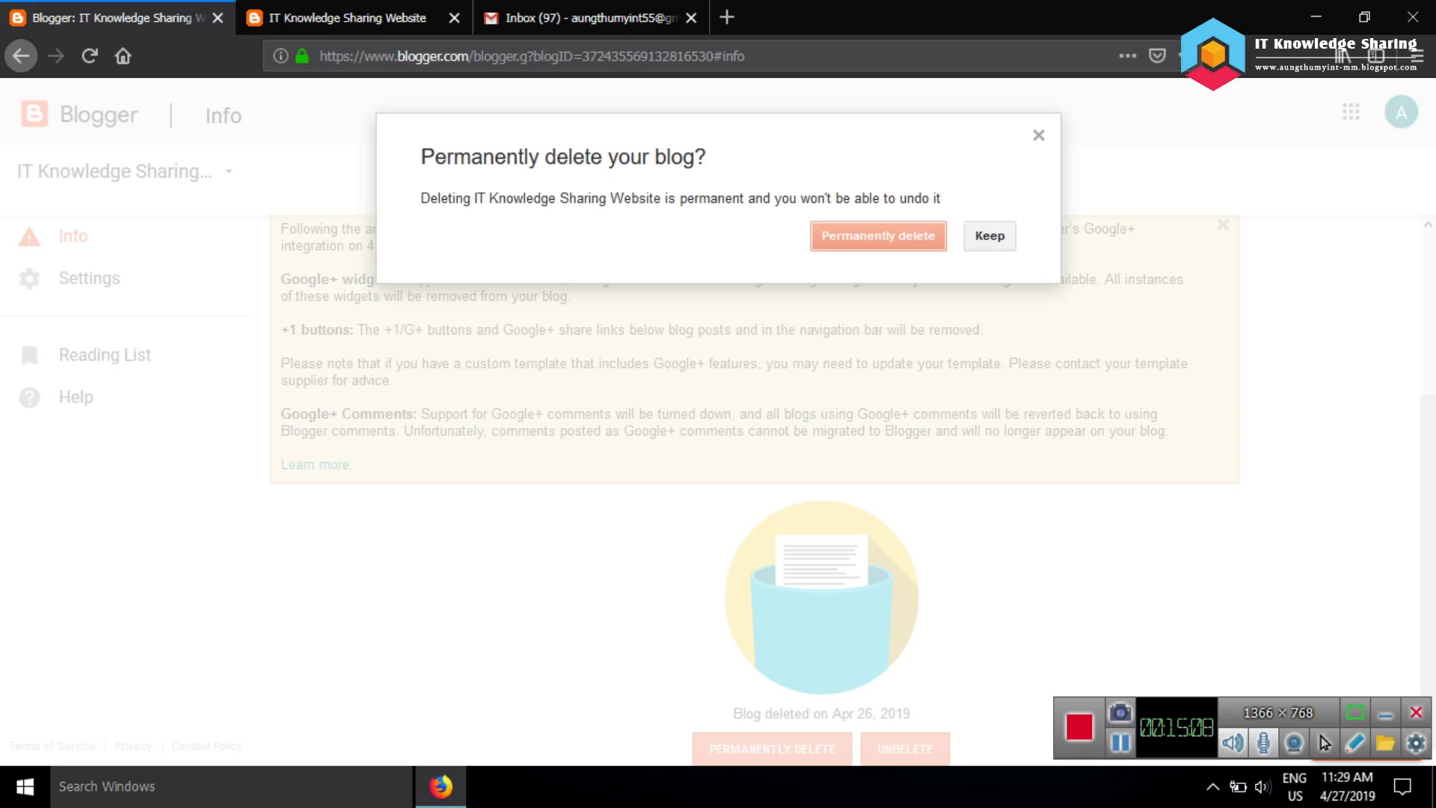
left_click(878, 235)
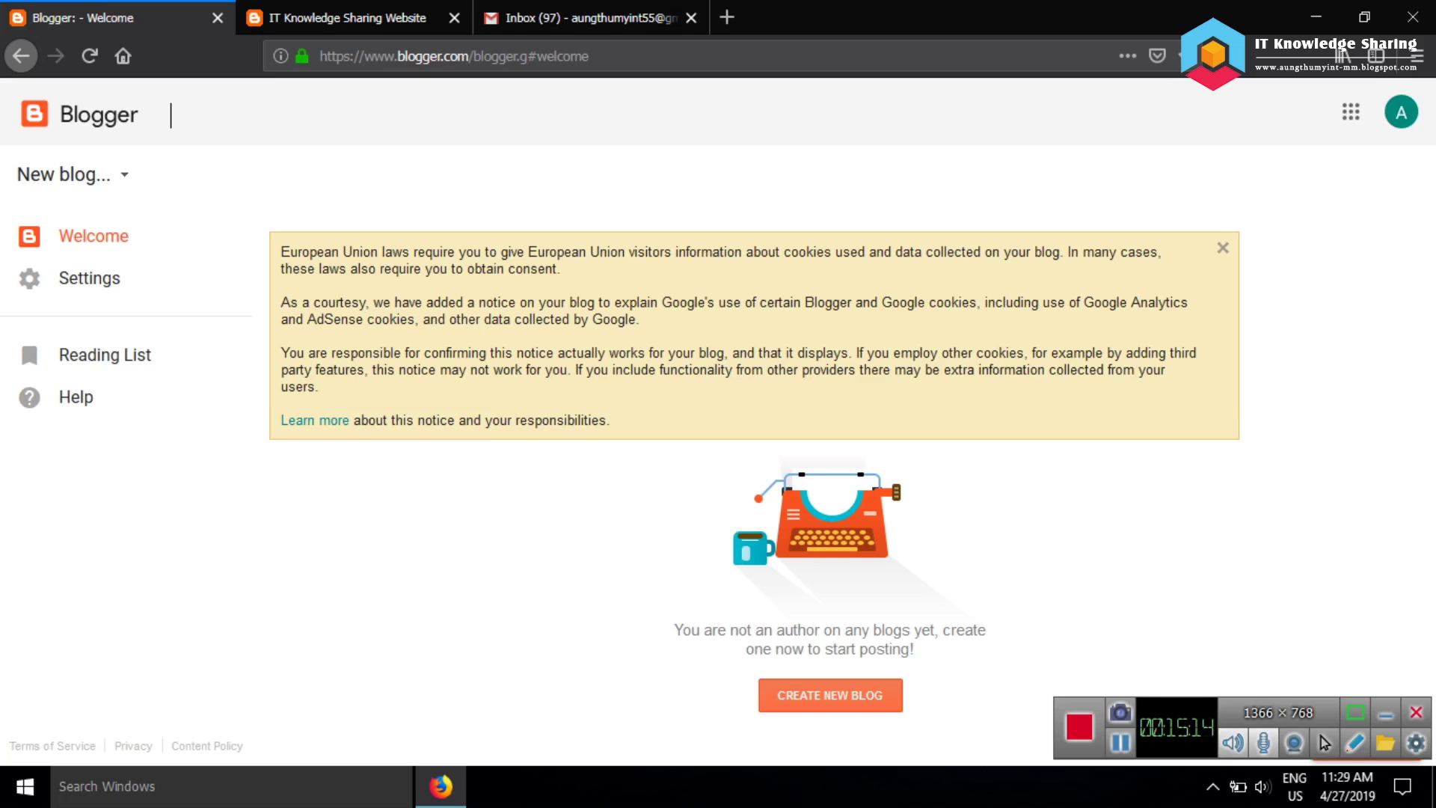
left_click(1222, 248)
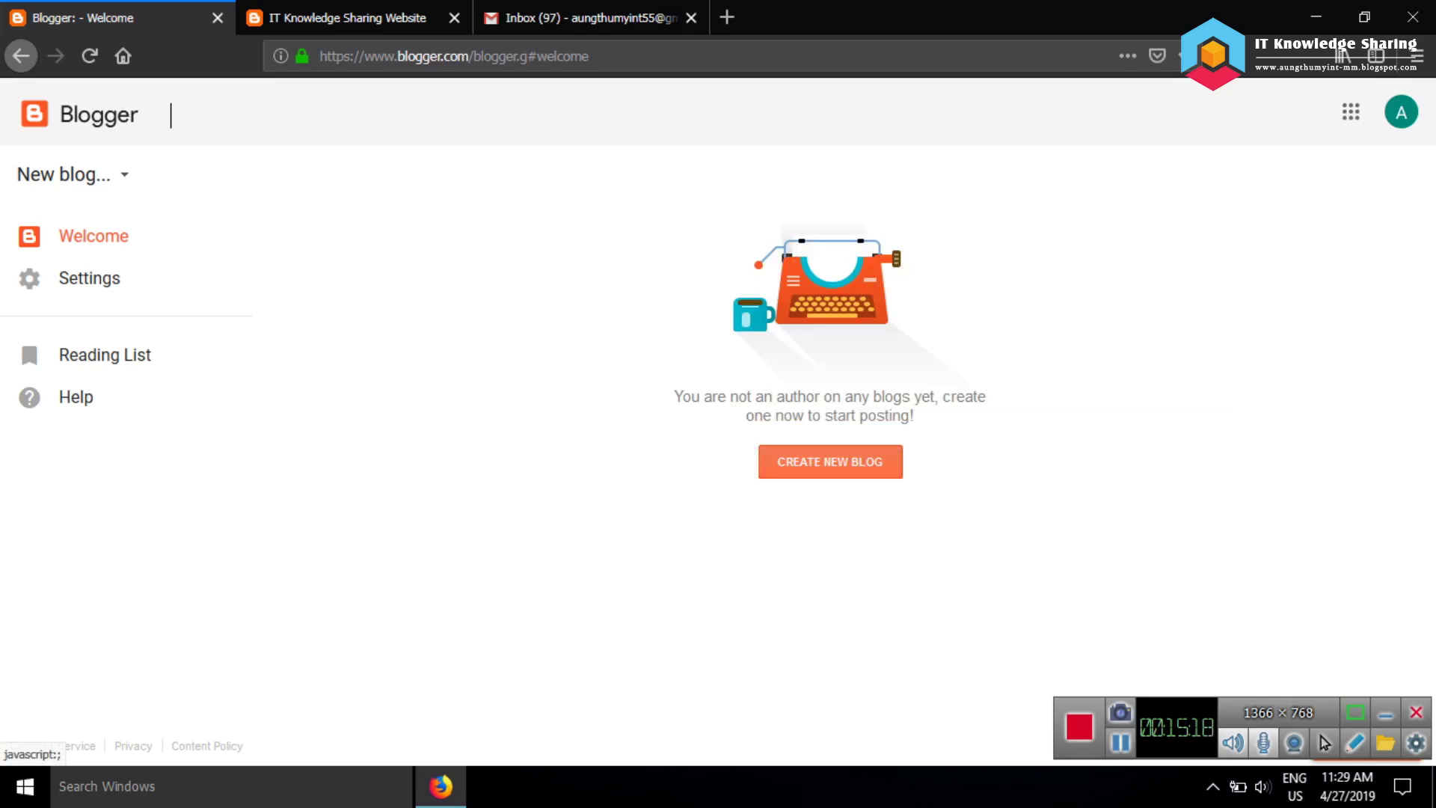
left_click(419, 18)
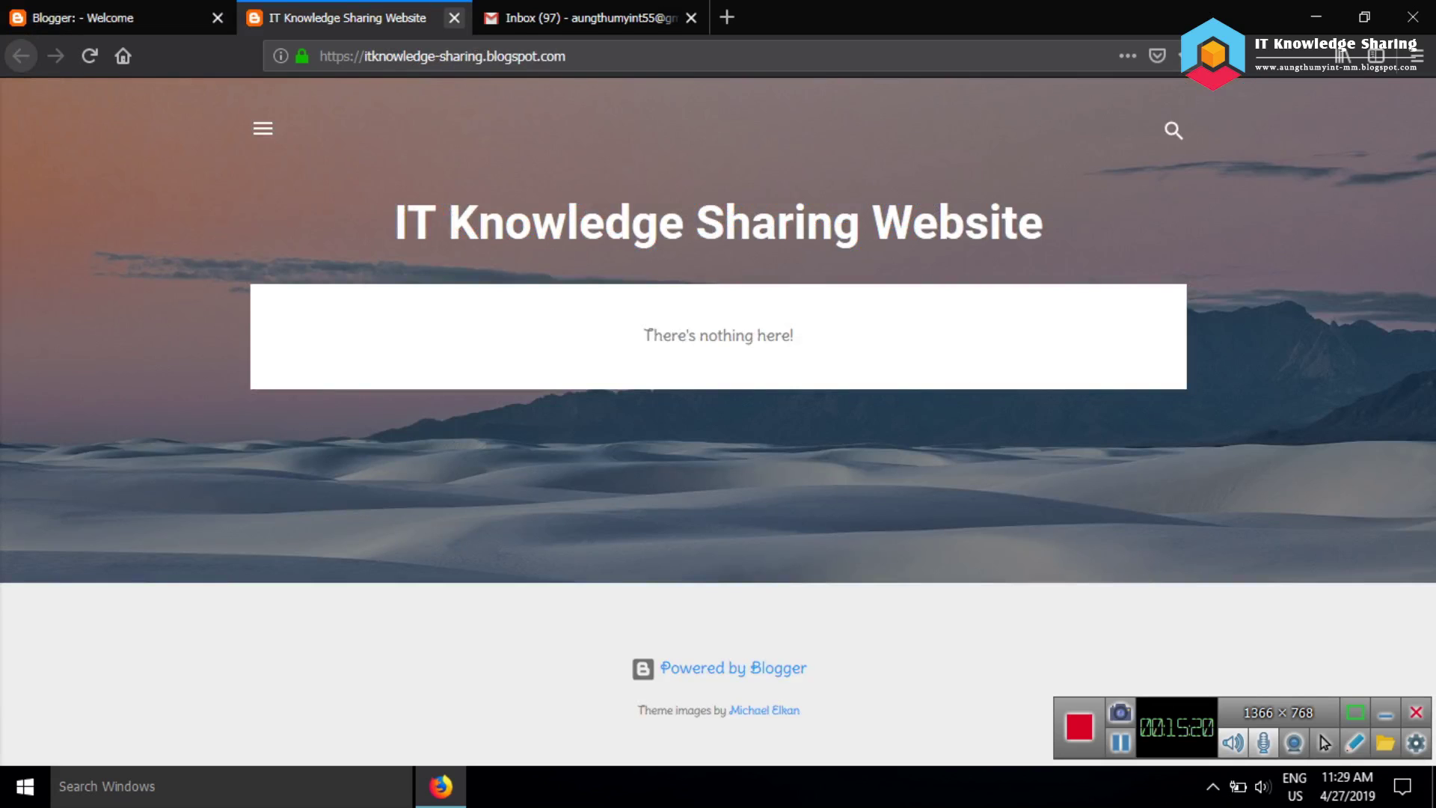